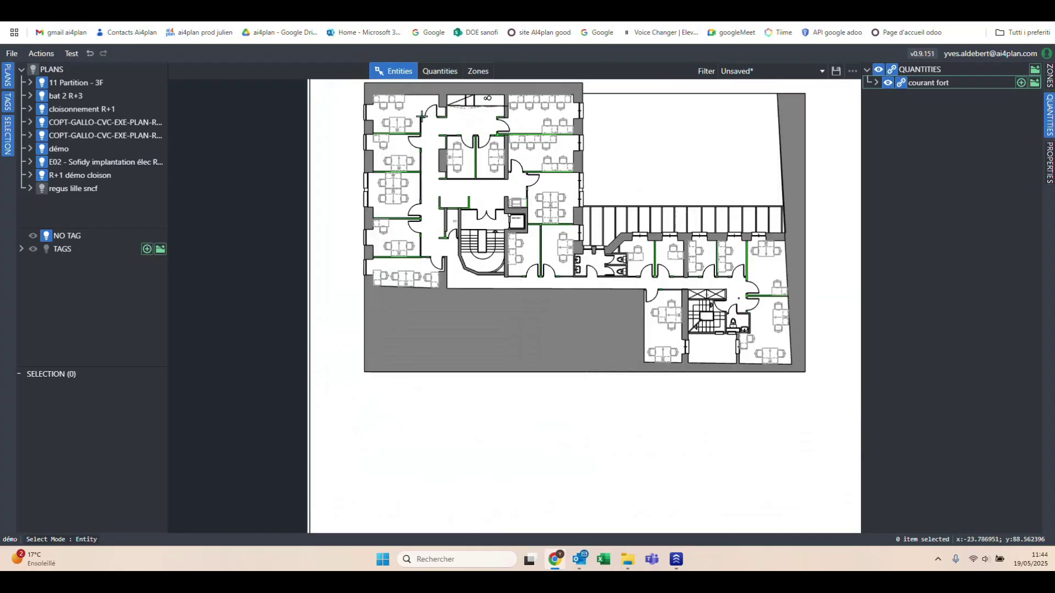
Examine the green and magenta partitions across the office floor plan
scroll(435, 154, "down", 7)
scroll(429, 345, "up", 4)
scroll(428, 345, "up", 1)
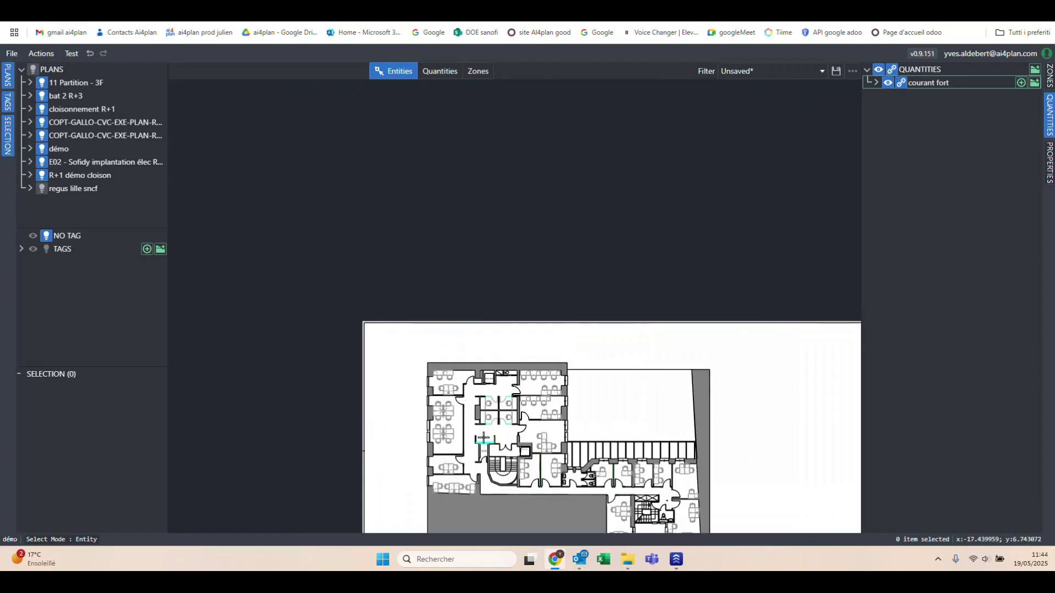
scroll(484, 425, "up", 5)
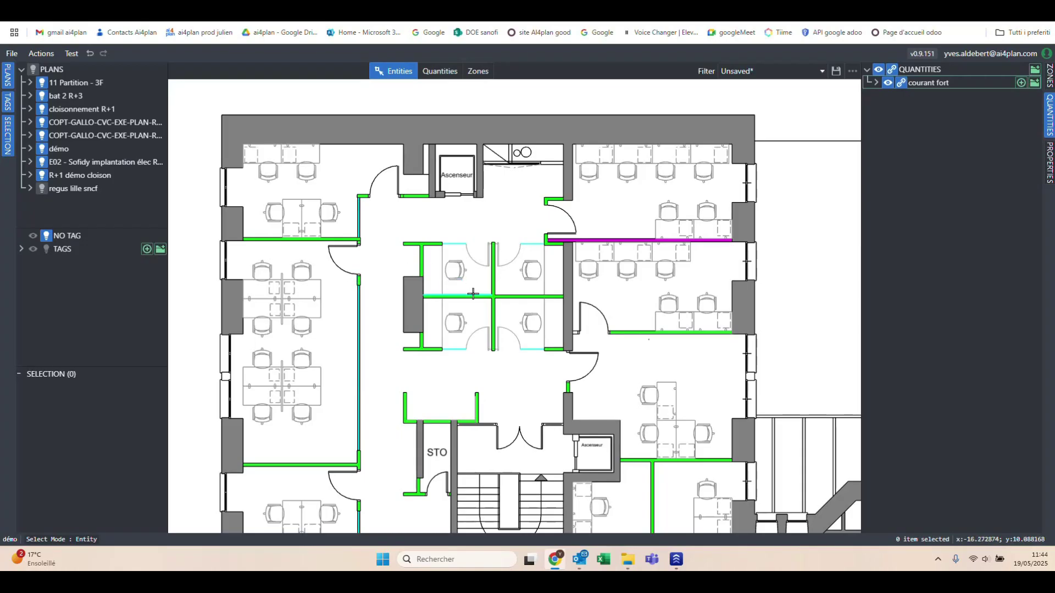
scroll(473, 294, "down", 3)
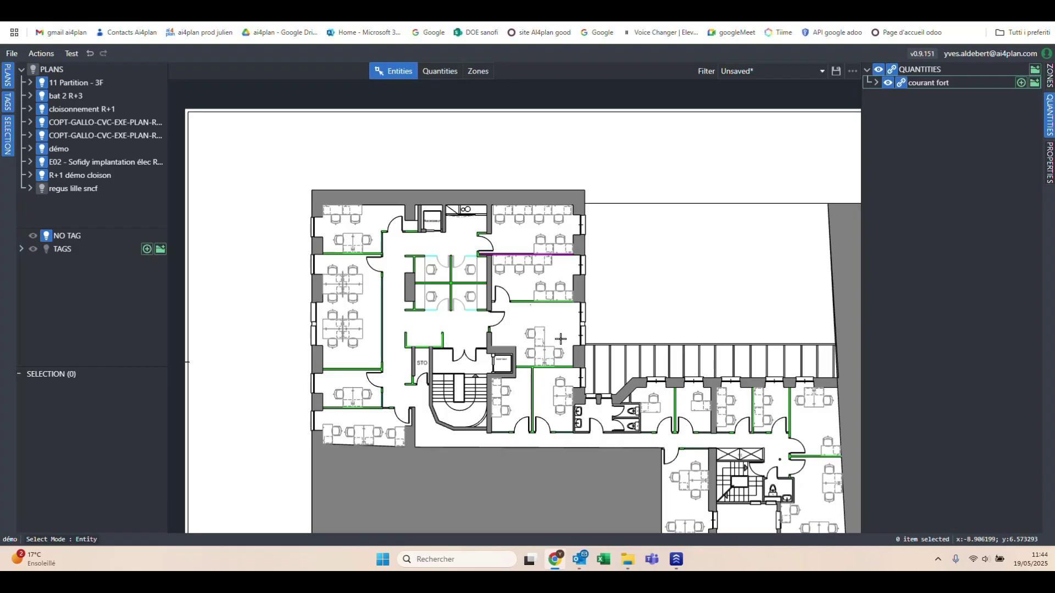
scroll(584, 326, "down", 2)
scroll(544, 329, "up", 2)
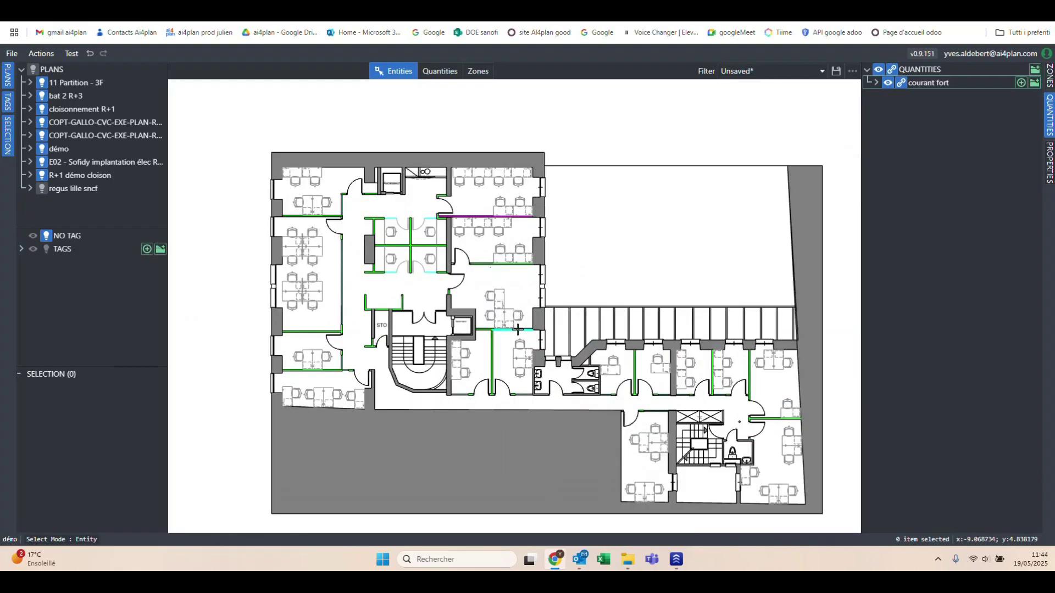
scroll(473, 231, "up", 5)
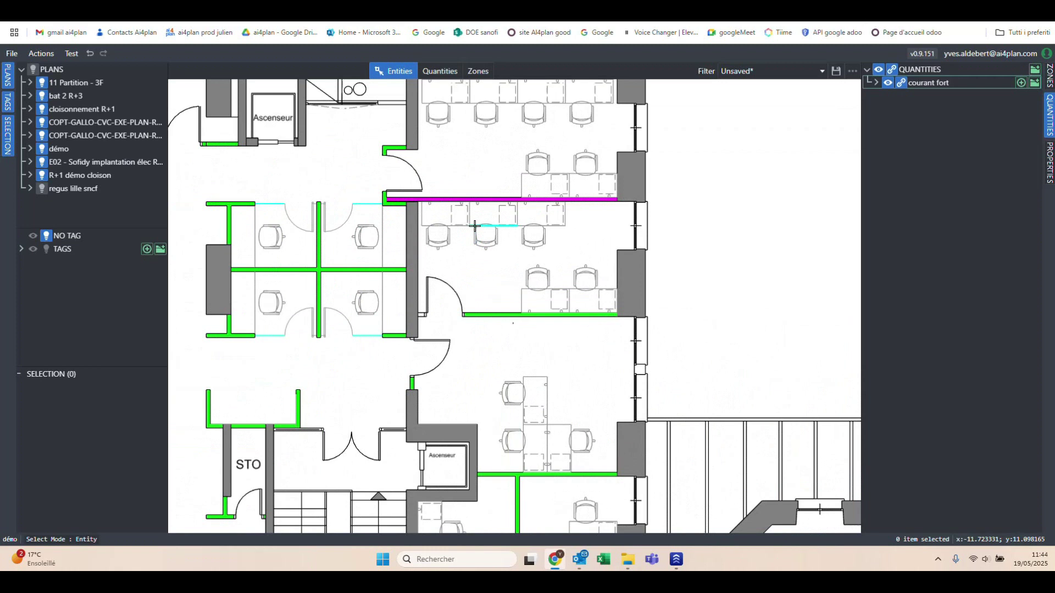
Define a cross section across the green 100 mm partition beside the office doorway for a length quantity search
scroll(481, 262, "up", 2)
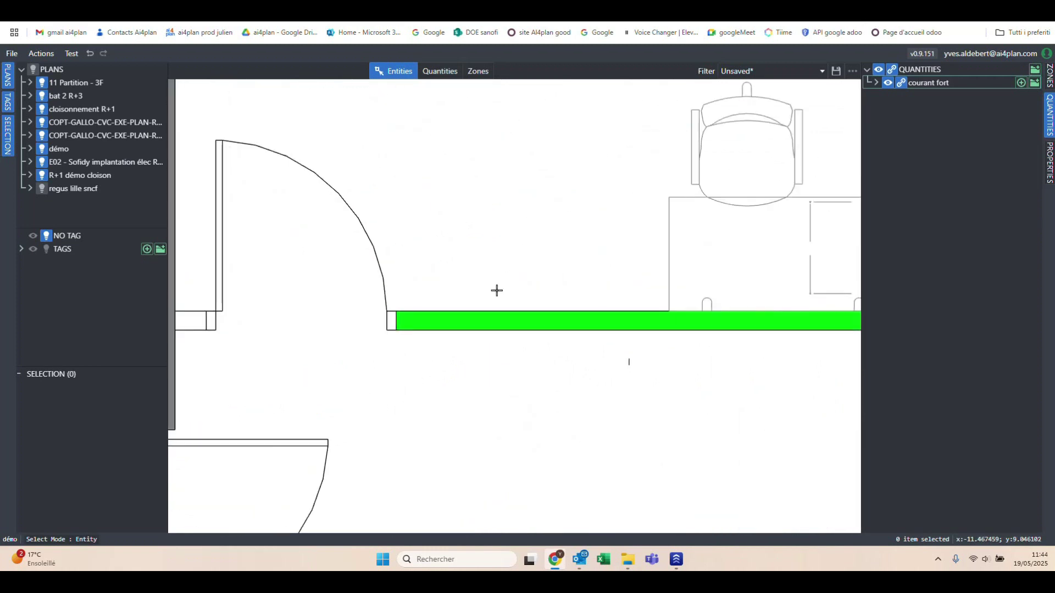
right_click(511, 354)
mouse_move(537, 389)
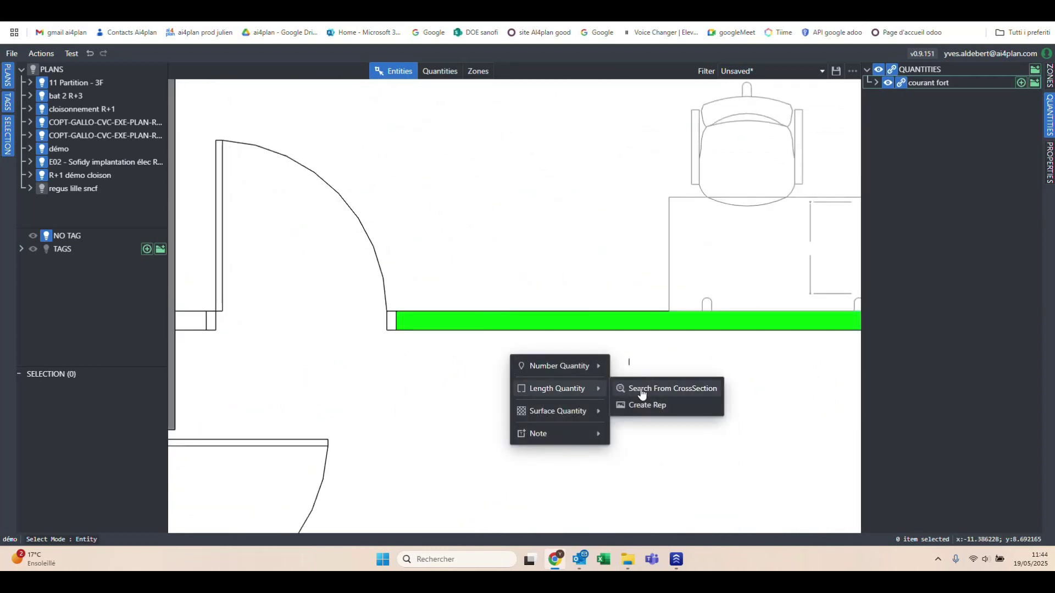
left_click(639, 390)
left_click(509, 312)
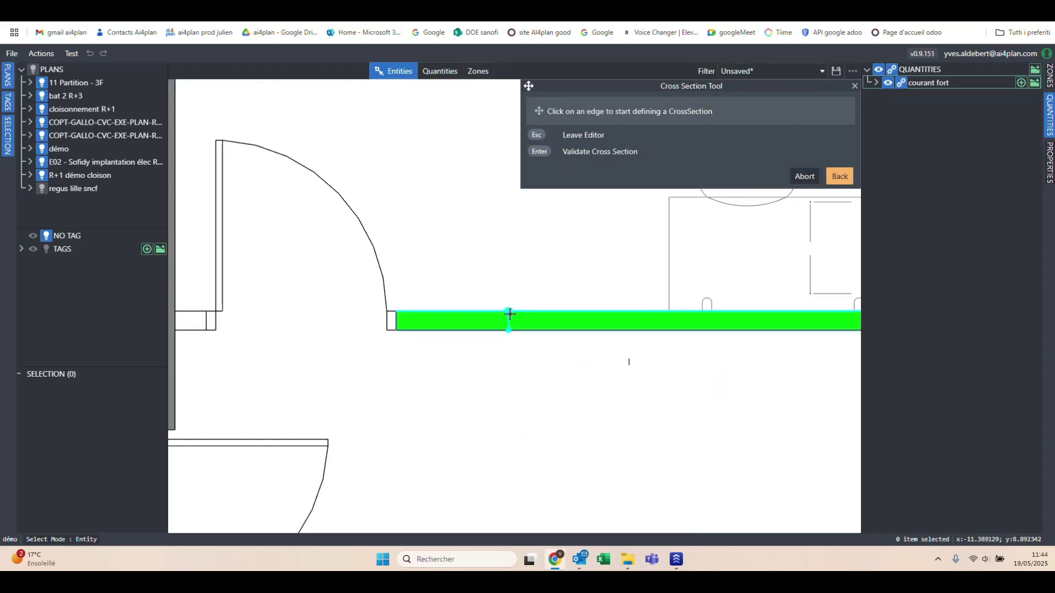
key("Return")
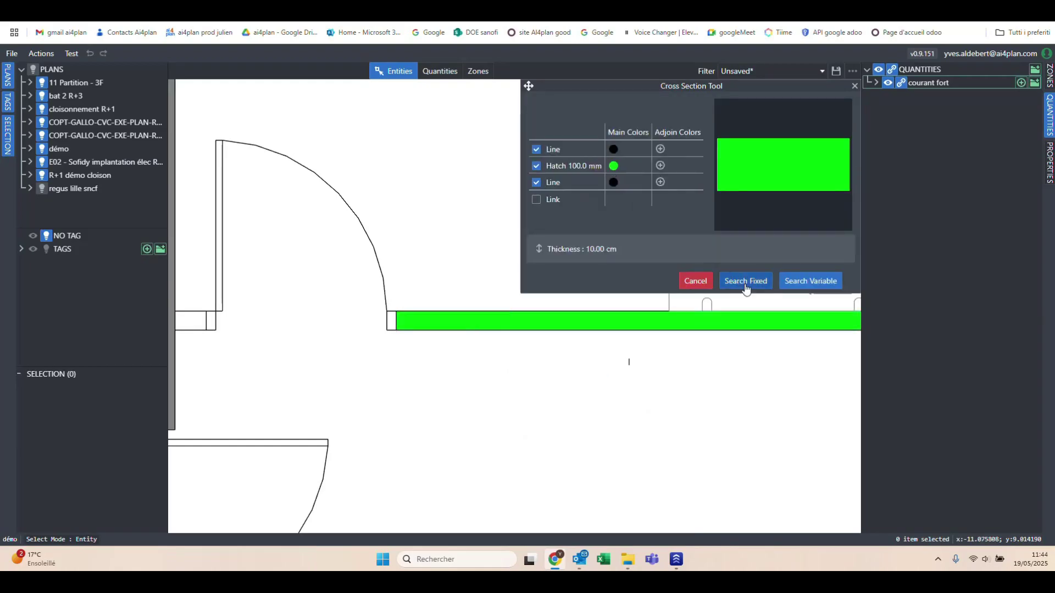
Run a fixed-thickness length search into the courant fort folder, naming the new quantity cloison pleine
left_click(764, 282)
triple_click(564, 461)
type("cloison pleine")
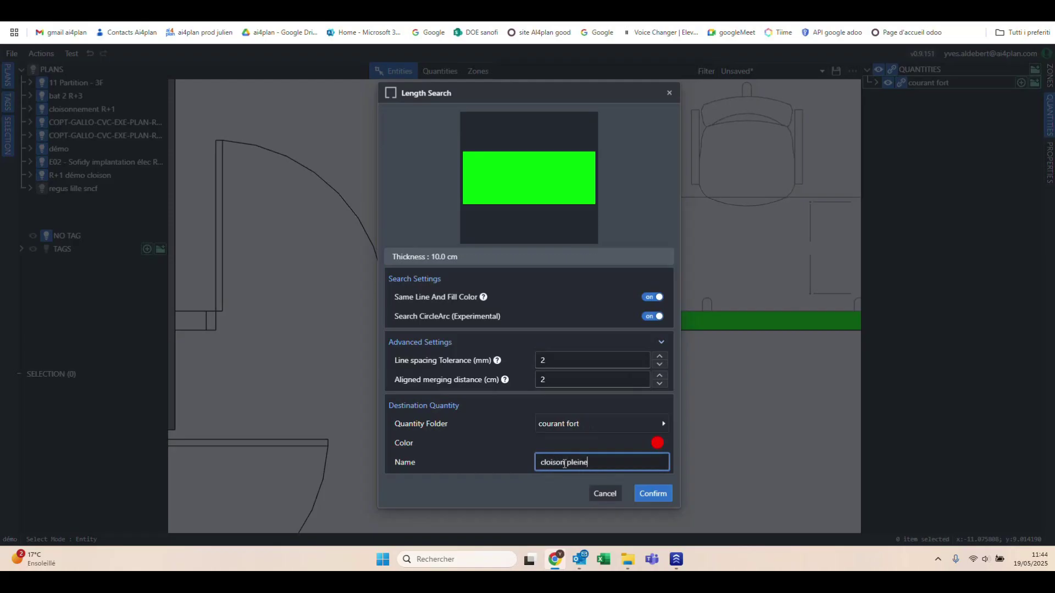
left_click(639, 496)
Hide the cloison pleine quantity and its linked plan entities, and examine the plan for partitions that were not captured
scroll(535, 401, "down", 6)
scroll(493, 326, "down", 6)
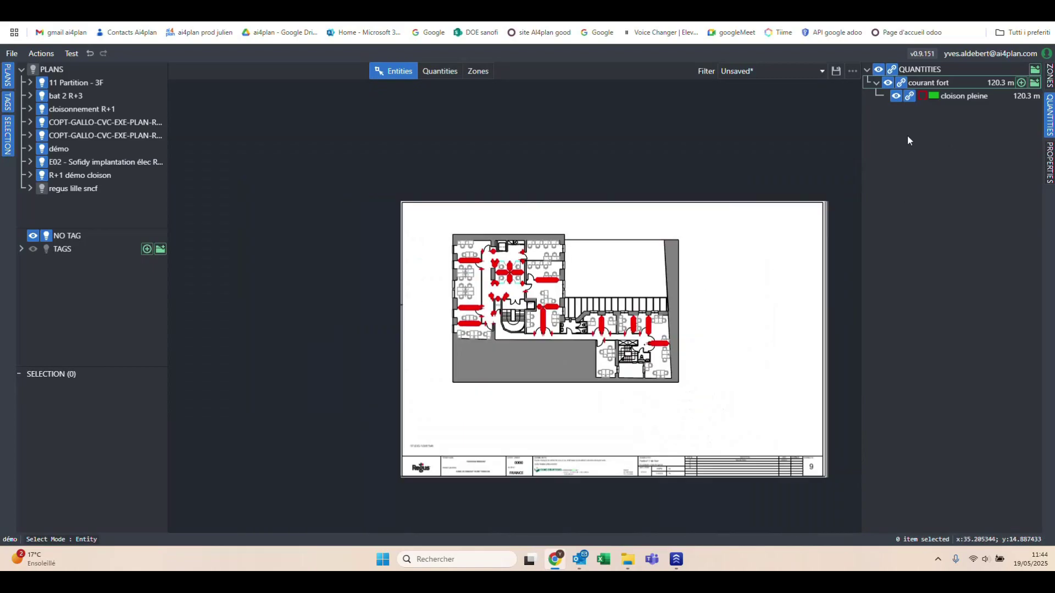
left_click(912, 98)
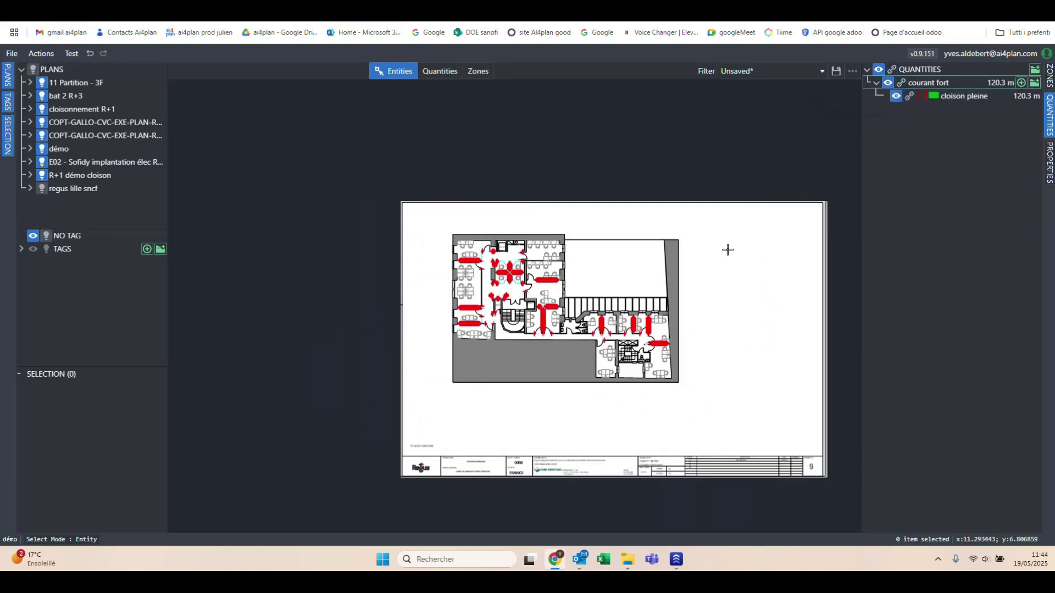
left_click(896, 98)
scroll(632, 427, "down", 3)
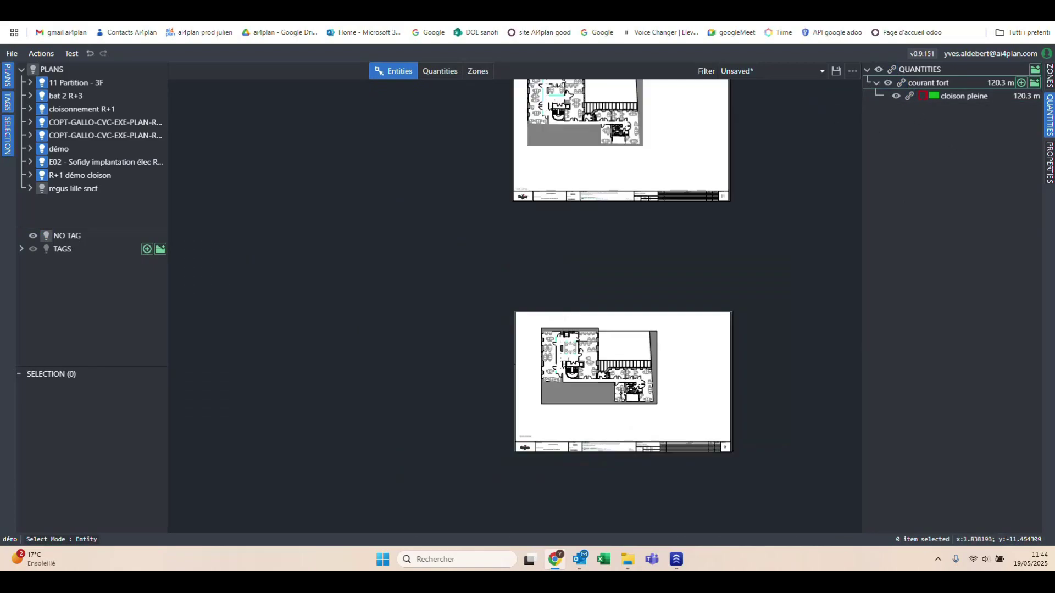
scroll(603, 277, "down", 3)
scroll(592, 161, "up", 4)
scroll(591, 161, "up", 5)
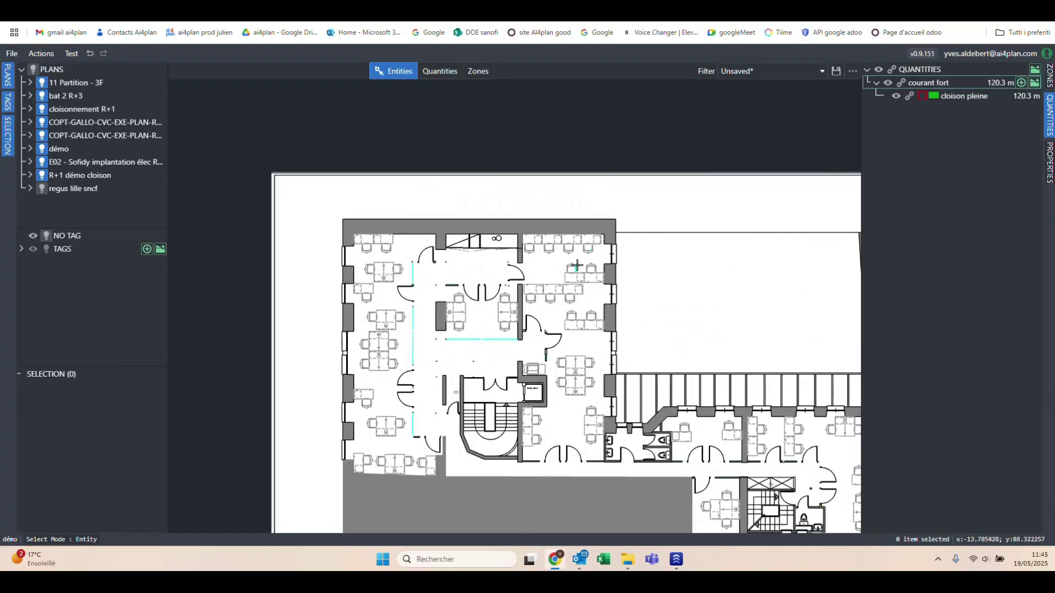
scroll(500, 269, "down", 2)
scroll(500, 269, "up", 2)
scroll(511, 267, "down", 5)
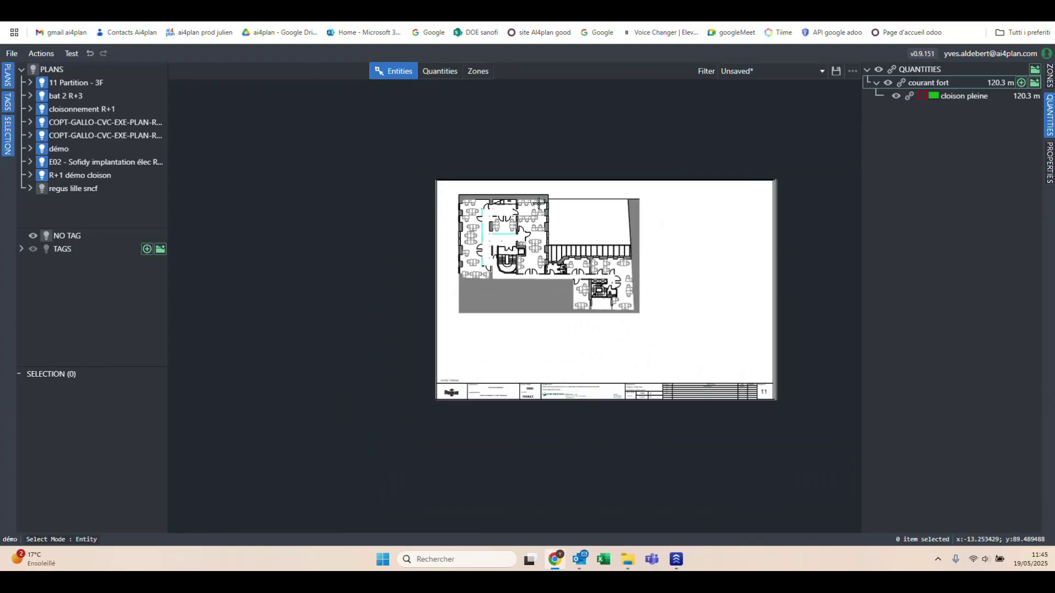
scroll(528, 220, "up", 6)
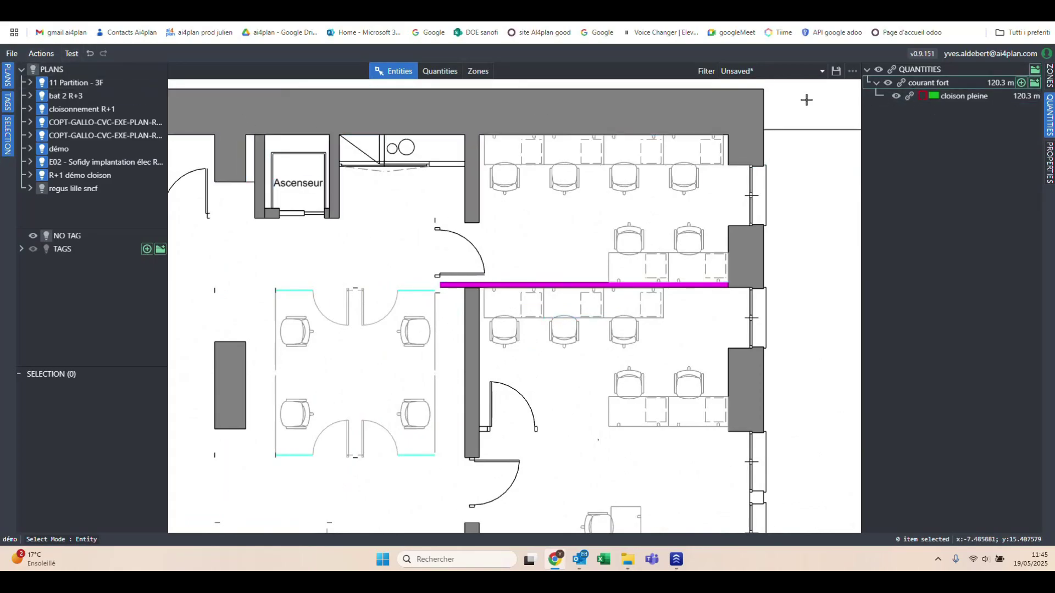
Show the entities linked to cloison pleine and define a length cross section across the magenta partition between the two offices
left_click(910, 95)
scroll(676, 264, "up", 3)
right_click(562, 241)
mouse_move(613, 275)
left_click(719, 269)
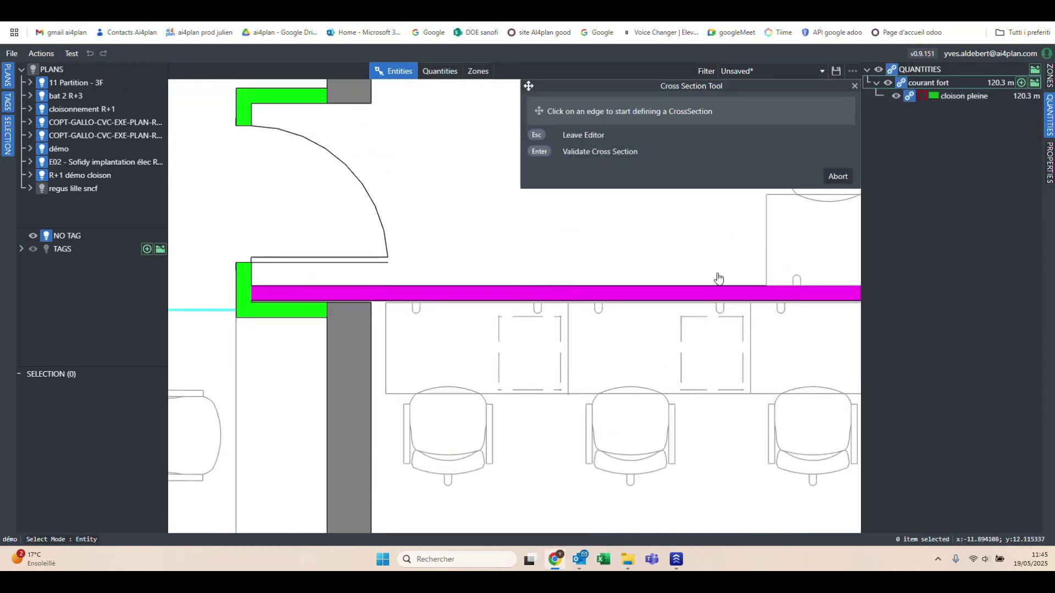
scroll(478, 289, "up", 3)
left_click(482, 305)
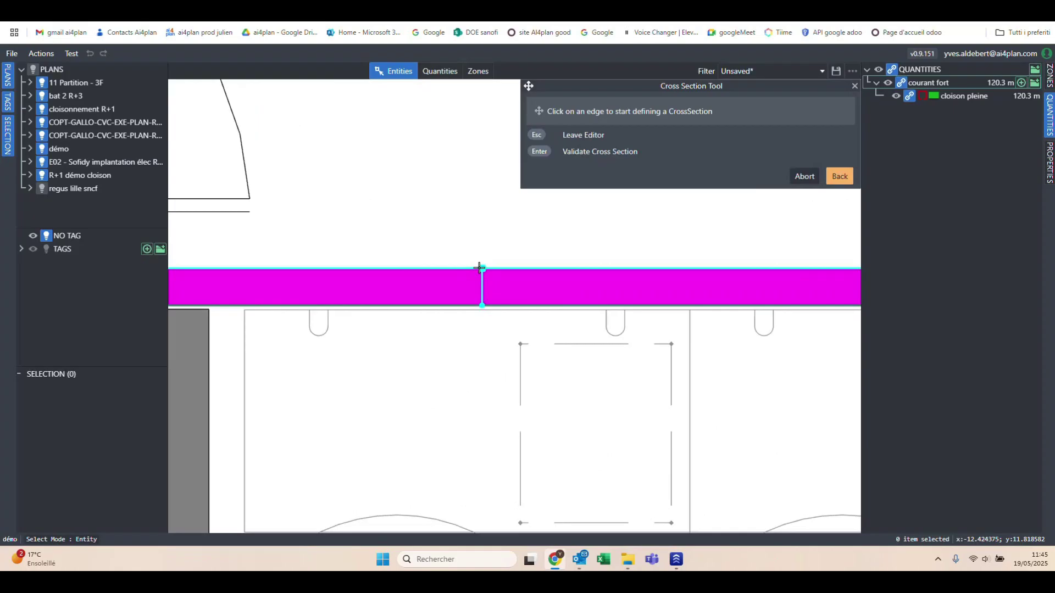
left_click(481, 268)
Run a fixed search with a 3 mm line spacing tolerance, adding the matches to the existing cloison pleine quantity
left_click(757, 284)
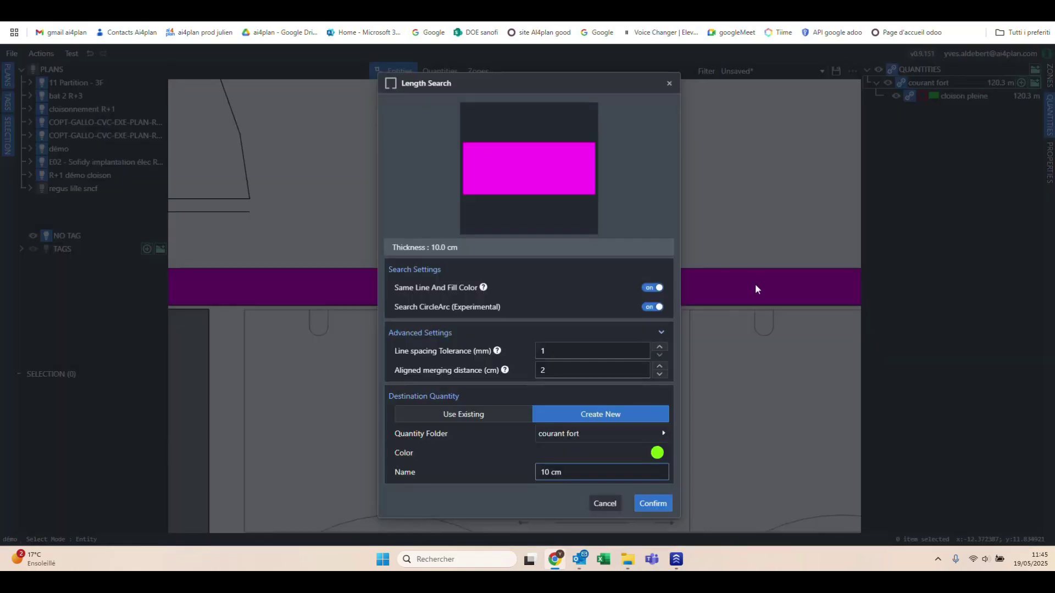
left_click(659, 347)
left_click(463, 414)
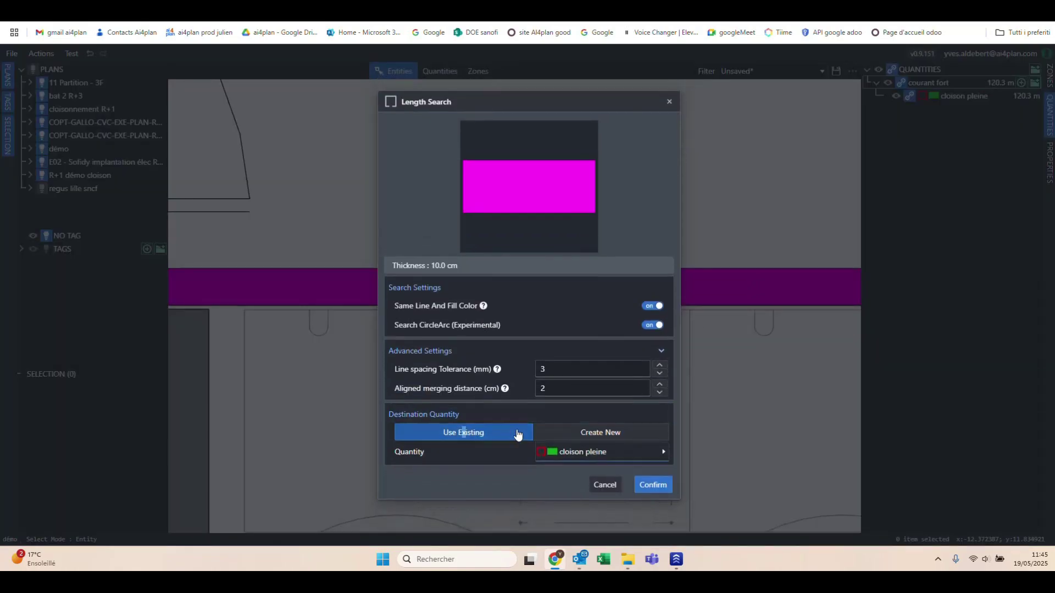
left_click(652, 485)
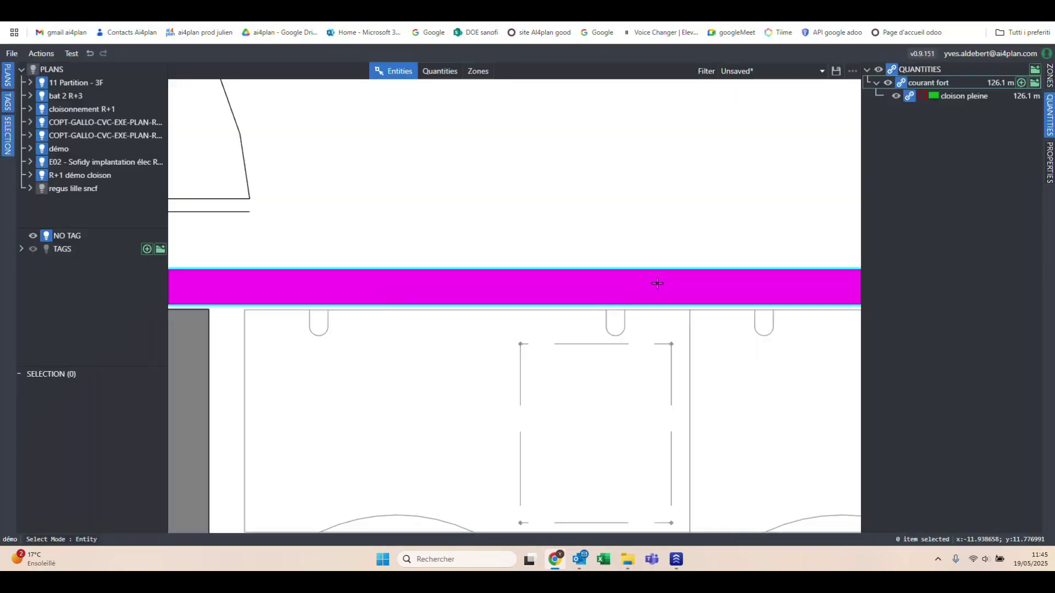
Show the cloison pleine quantity on the plan
scroll(478, 374, "down", 5)
left_click(896, 96)
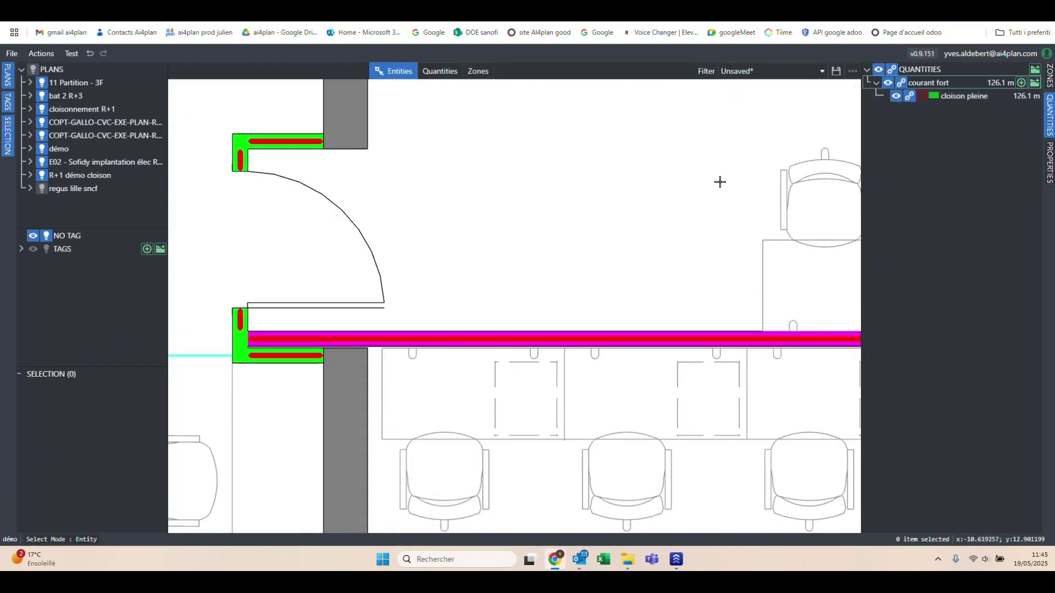
scroll(514, 329, "down", 3)
Review the green and magenta representations in the cloison pleine quantity's properties and close the properties
double_click(952, 96)
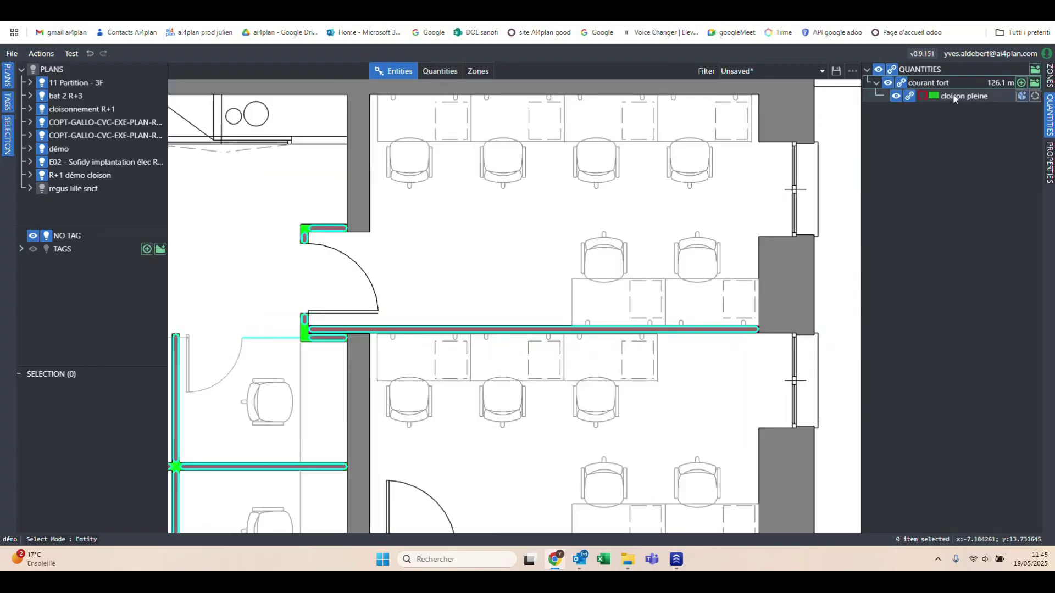
left_click(1003, 225)
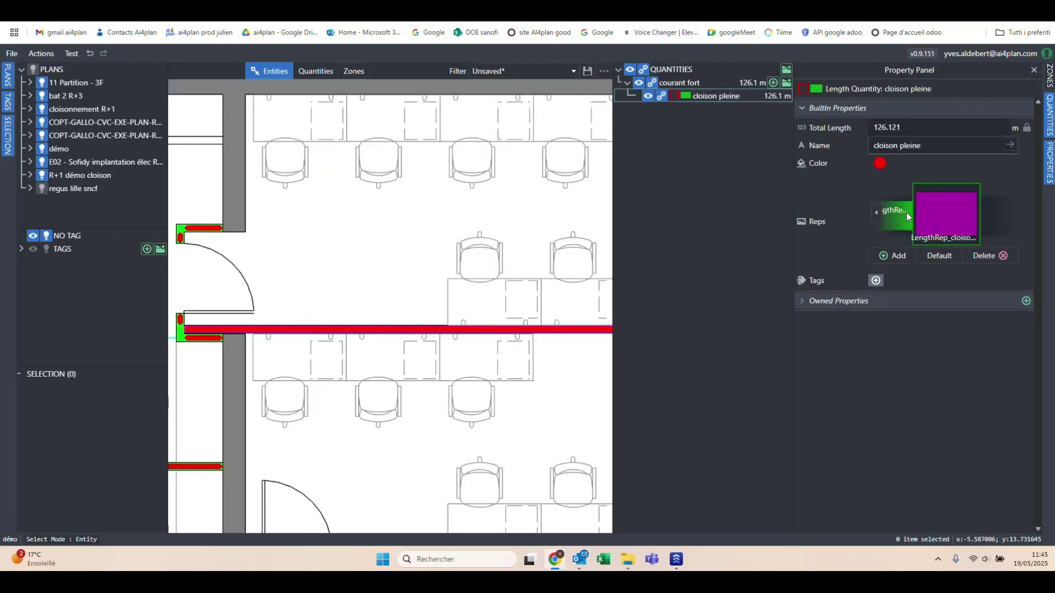
left_click(905, 213)
left_click(1016, 213)
left_click(876, 214)
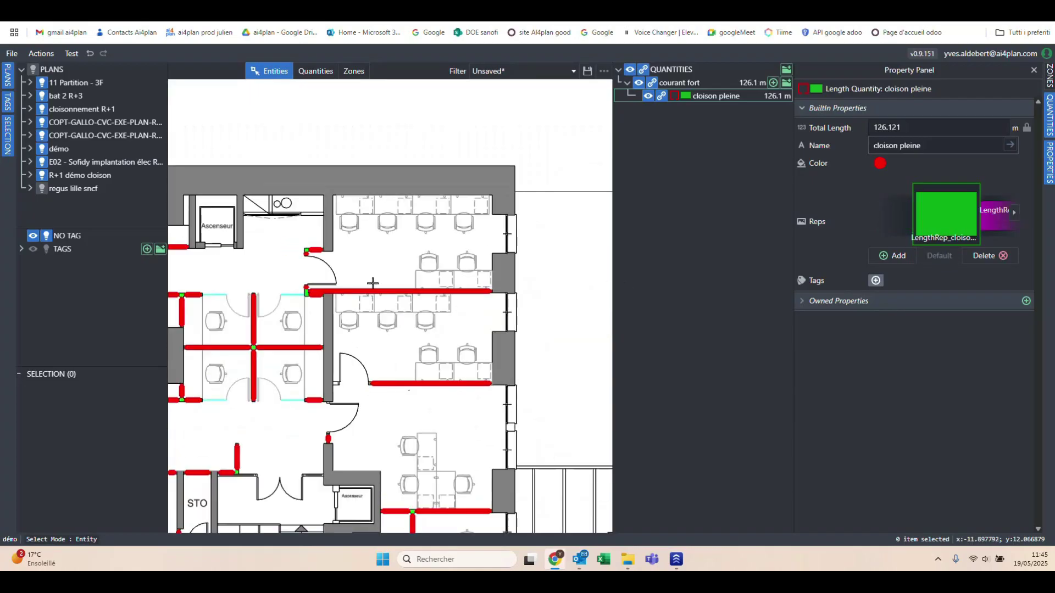
left_click(1050, 165)
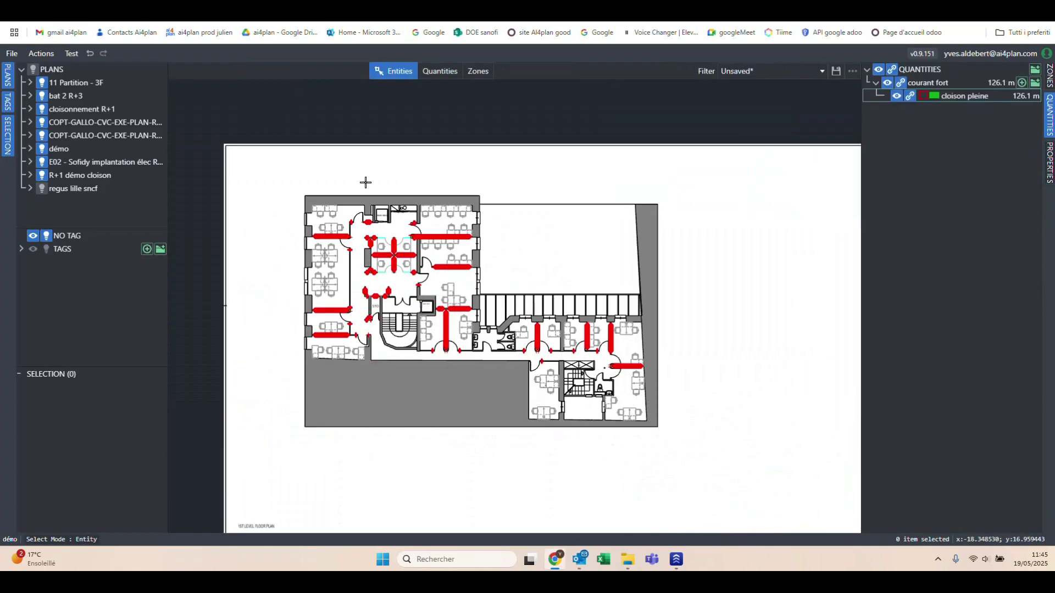
Add all items of the cloison pleine quantity to the selection
scroll(369, 305, "up", 5)
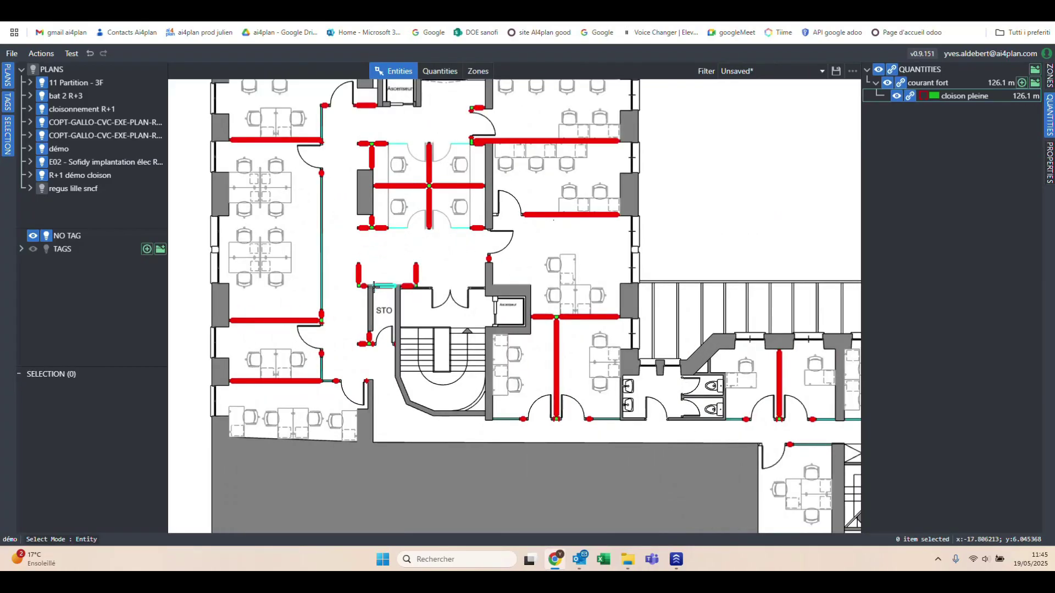
scroll(254, 346, "up", 6)
scroll(286, 278, "down", 3)
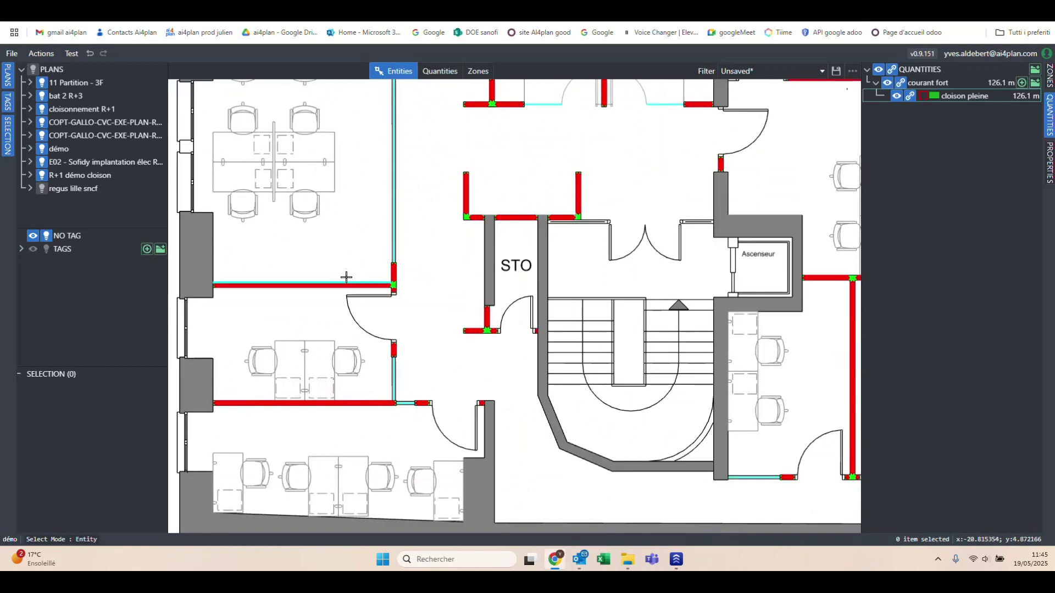
scroll(346, 276, "up", 3)
right_click(954, 96)
left_click(849, 118)
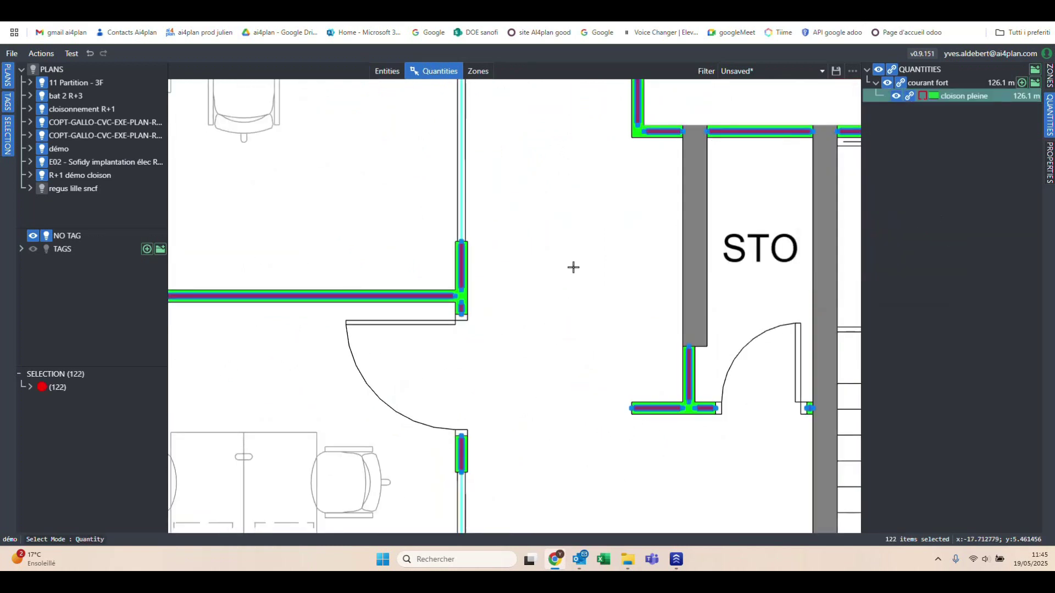
Start generating other segments from the selected partitions into a new quantity named peinture in the courant fort folder
scroll(521, 280, "down", 4)
scroll(514, 264, "up", 3)
scroll(511, 258, "down", 3)
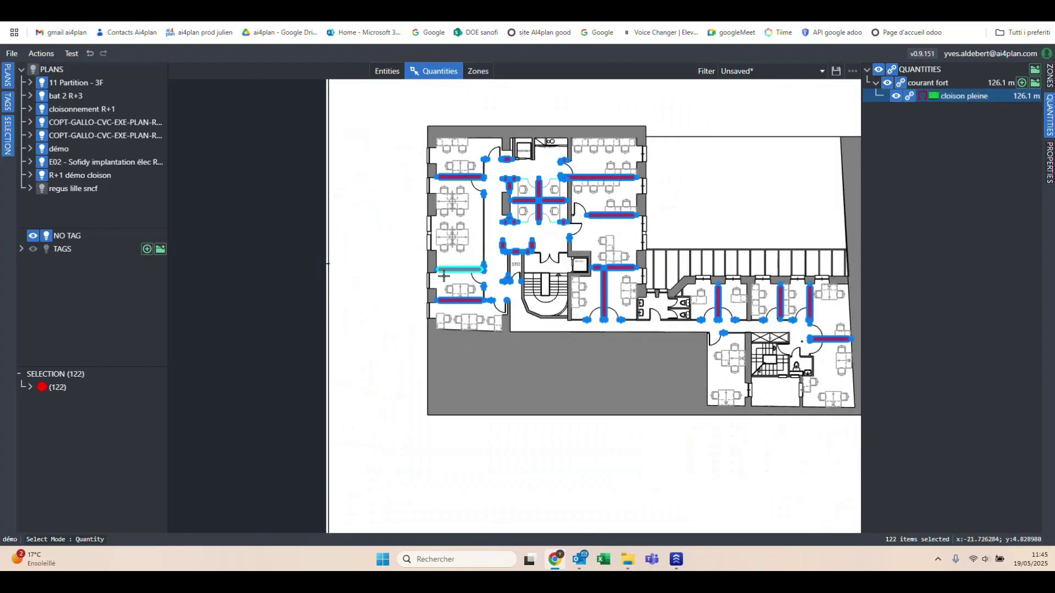
scroll(506, 233, "up", 2)
right_click(490, 238)
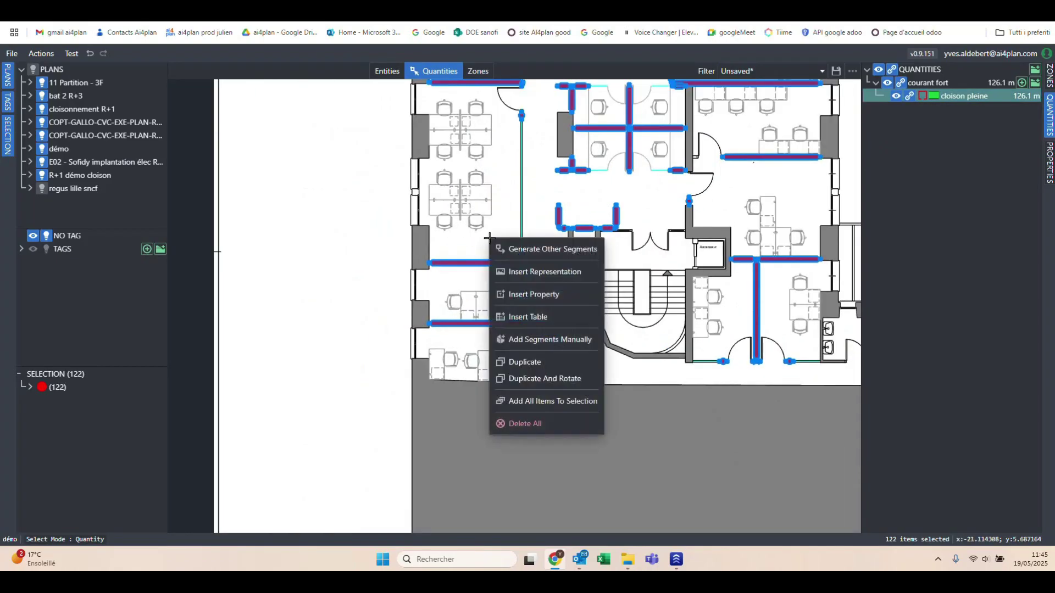
left_click(535, 250)
double_click(565, 333)
type("peinture")
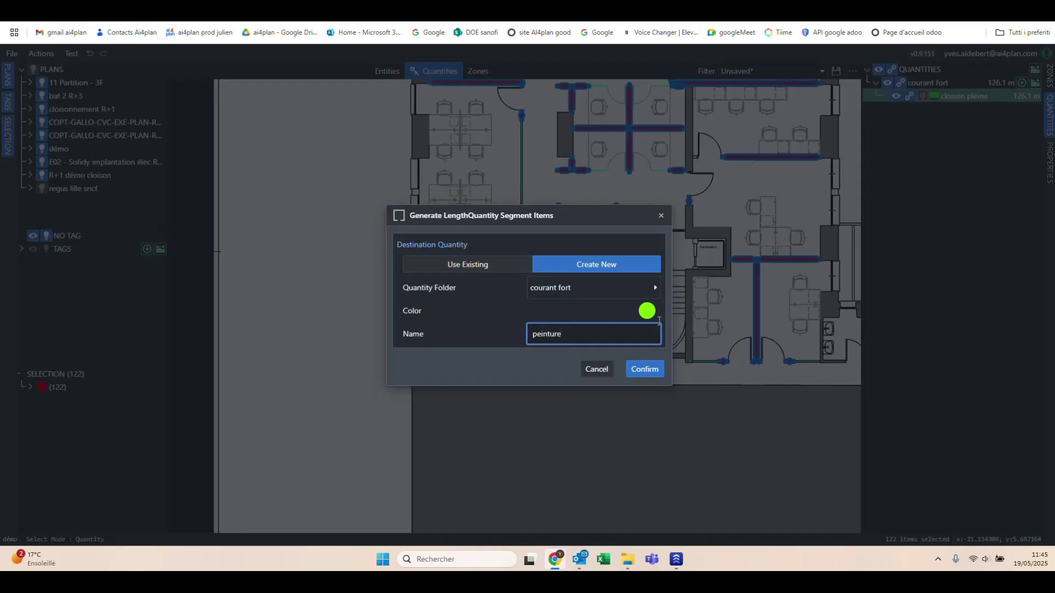
Set the color of the new peinture quantity to golden yellow and confirm the destination quantity
left_click(653, 313)
left_click(755, 238)
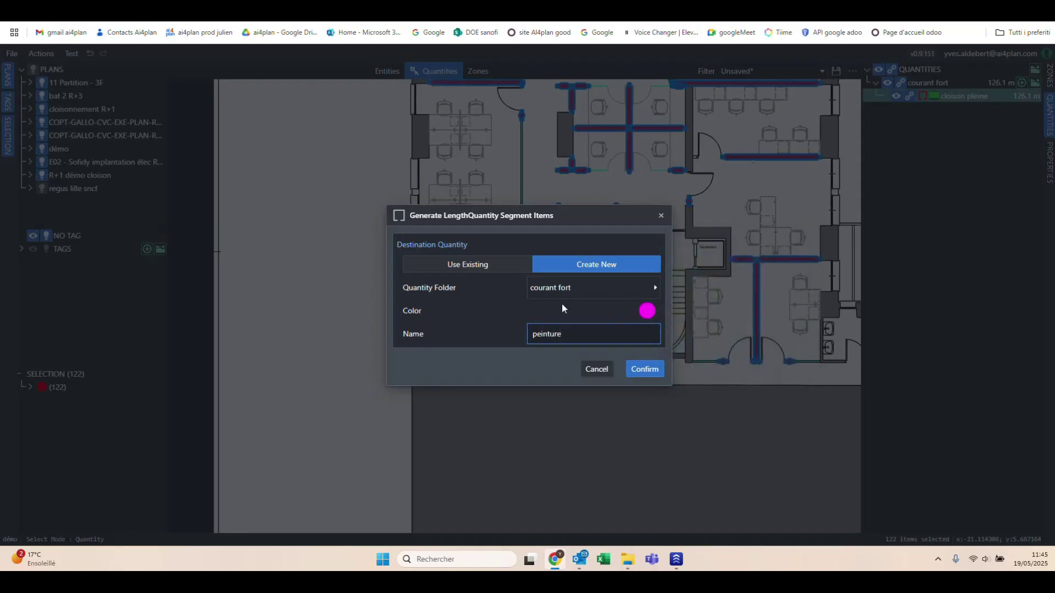
left_click(646, 313)
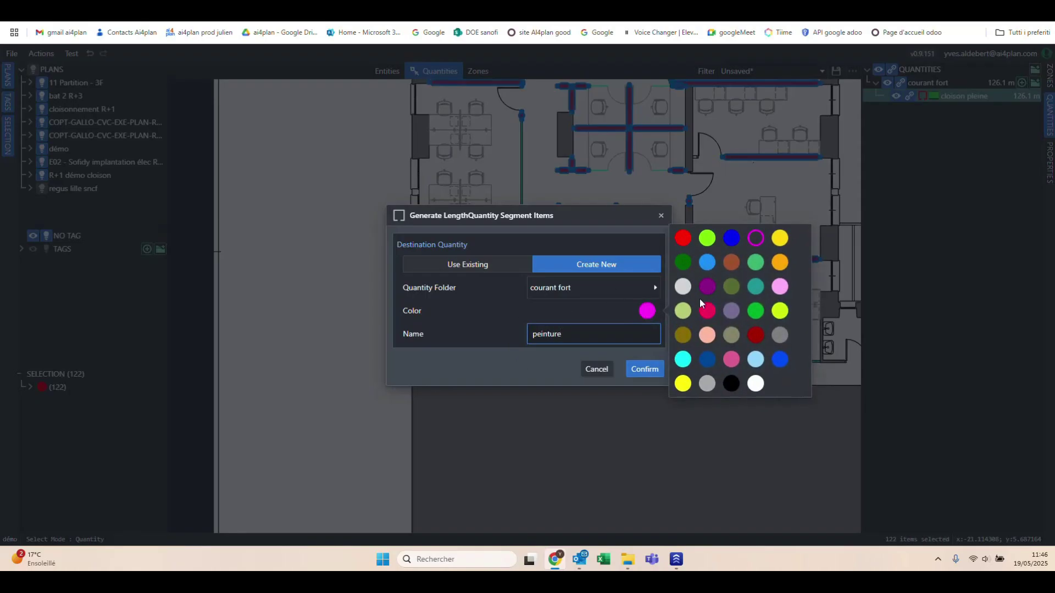
left_click(779, 238)
left_click(650, 370)
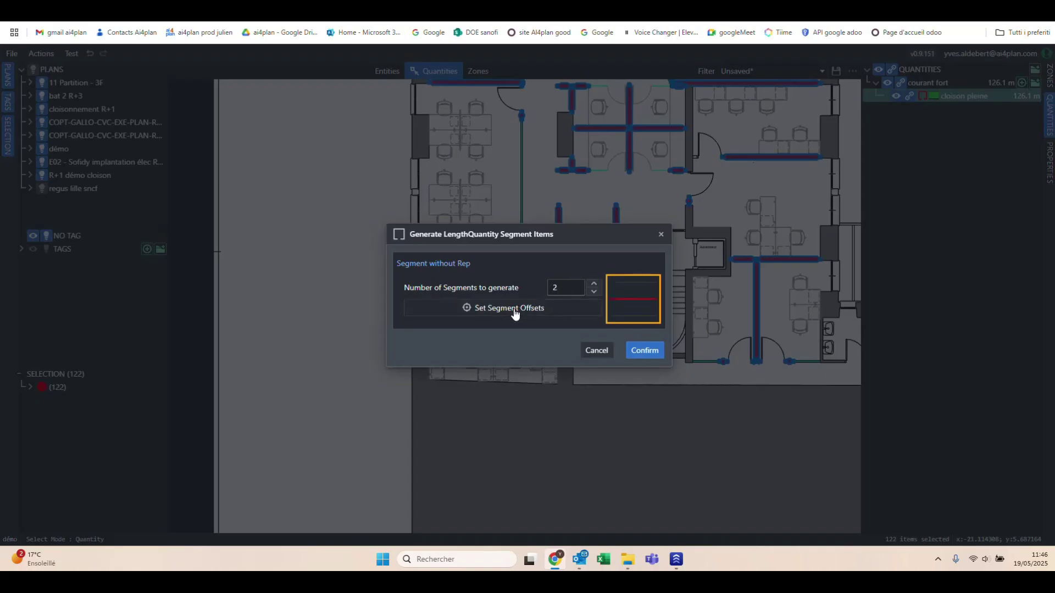
Start setting the segment offsets and give line 1 an offset of 120 mm
left_click(491, 311)
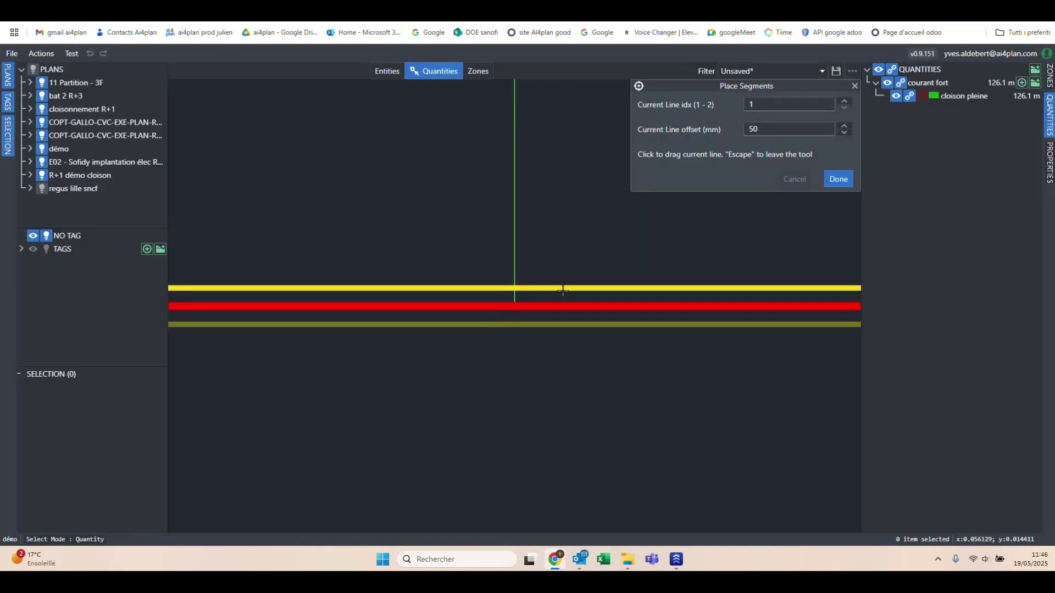
double_click(765, 129)
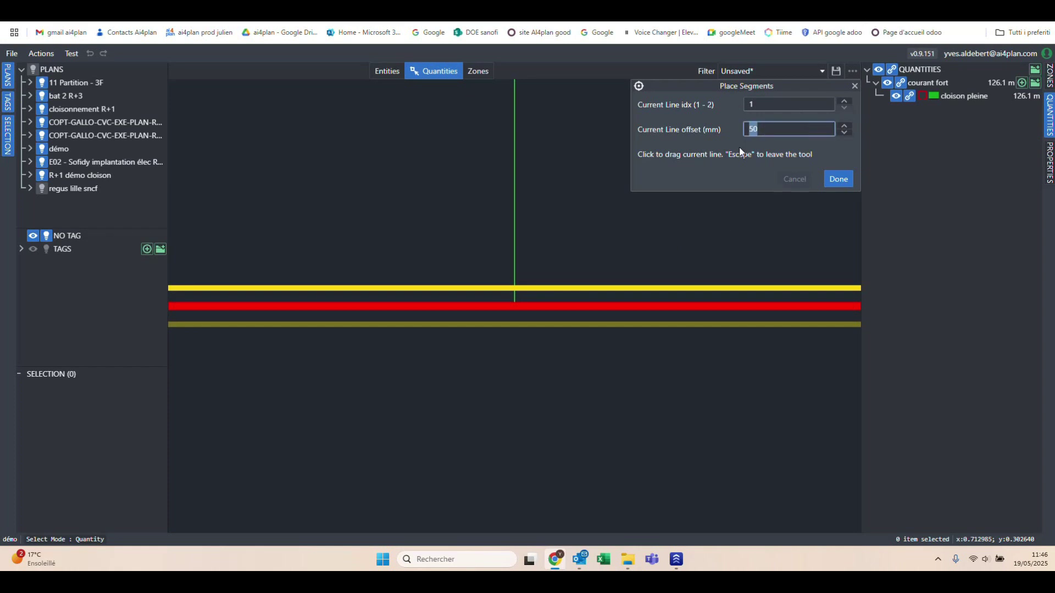
type("1")
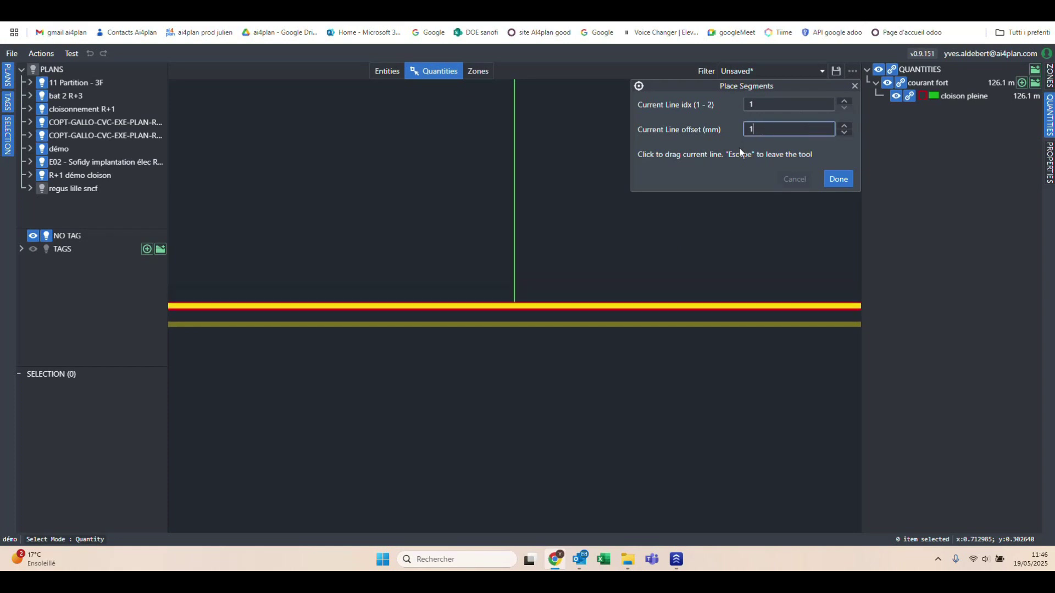
type("20")
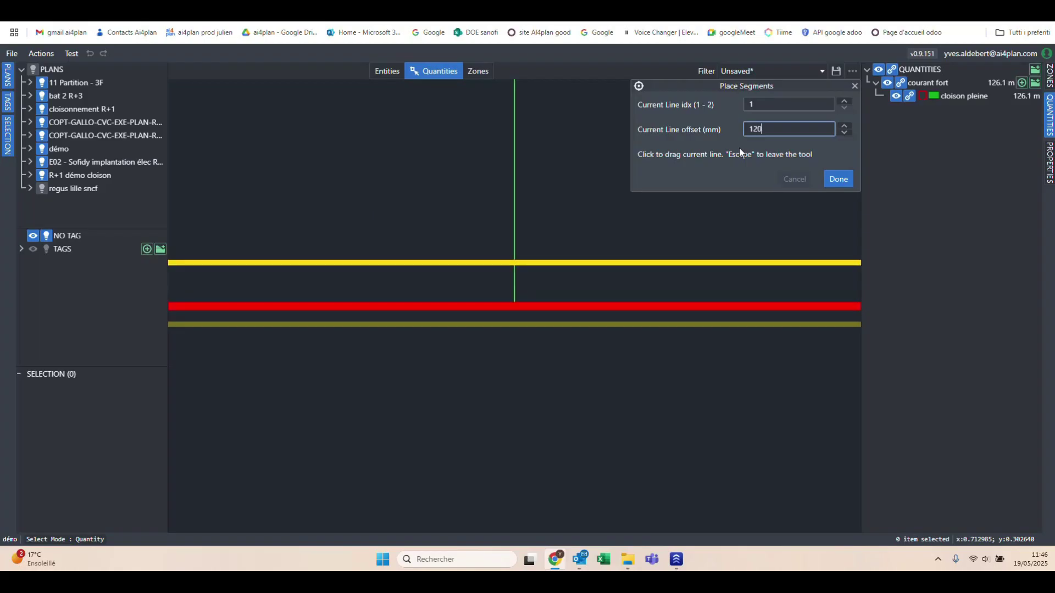
Set the offset of line 2 to -120 mm and generate the two segments for each selected partition
left_click(844, 103)
double_click(772, 128)
key("BackSpace")
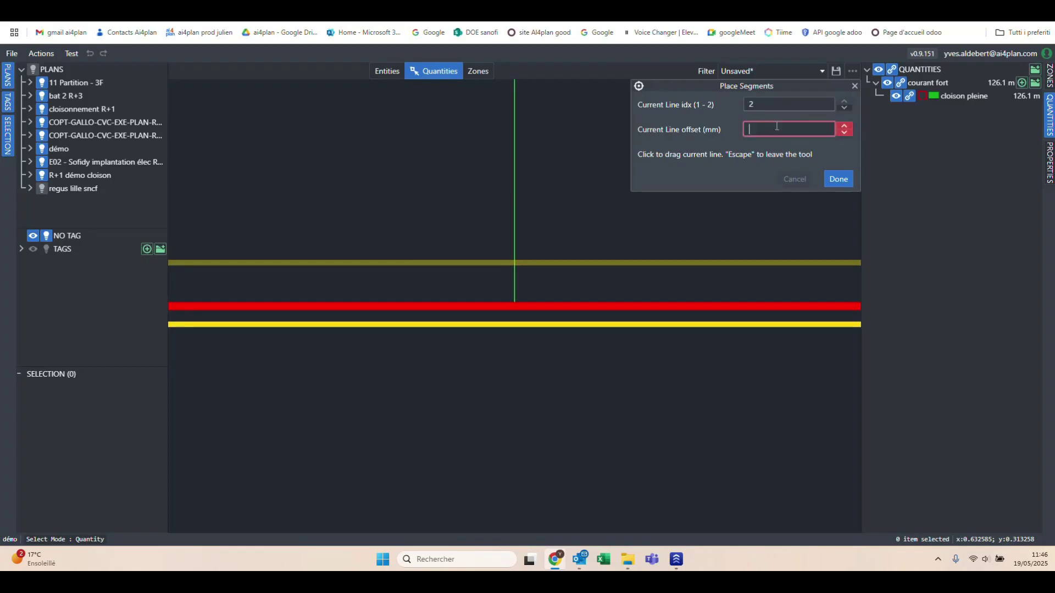
type("-120")
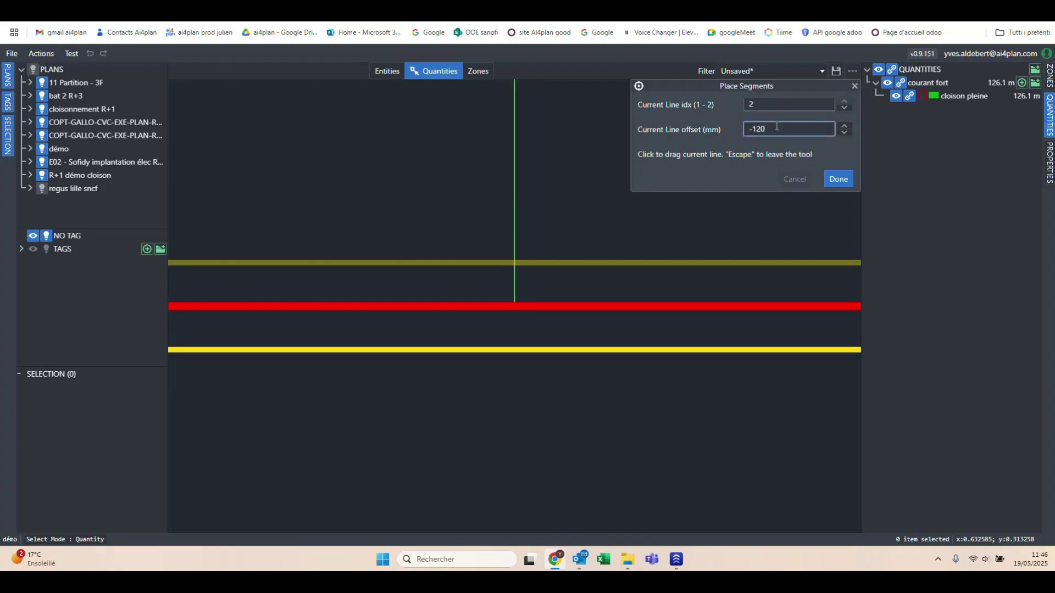
left_click(841, 183)
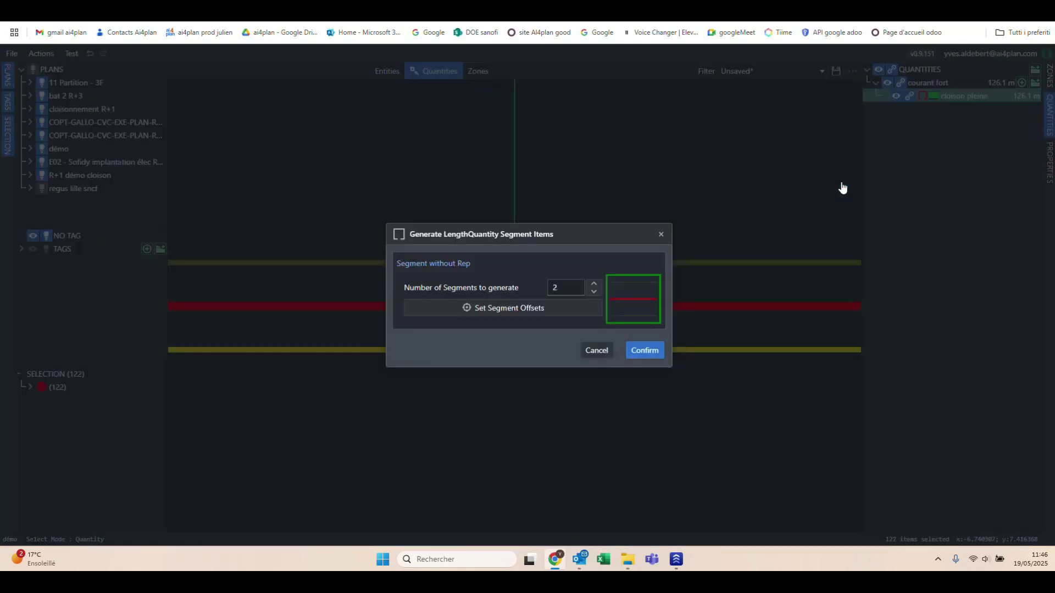
left_click(645, 353)
left_click(538, 249)
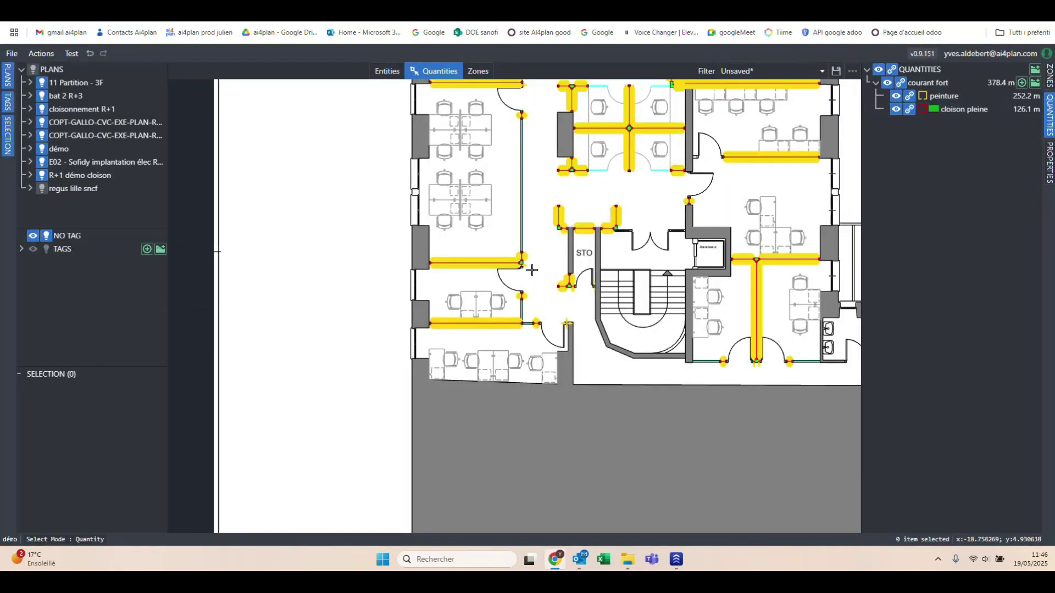
Delete the two short peinture segments above and below the green return at the start of the magenta partition
scroll(545, 254, "up", 10)
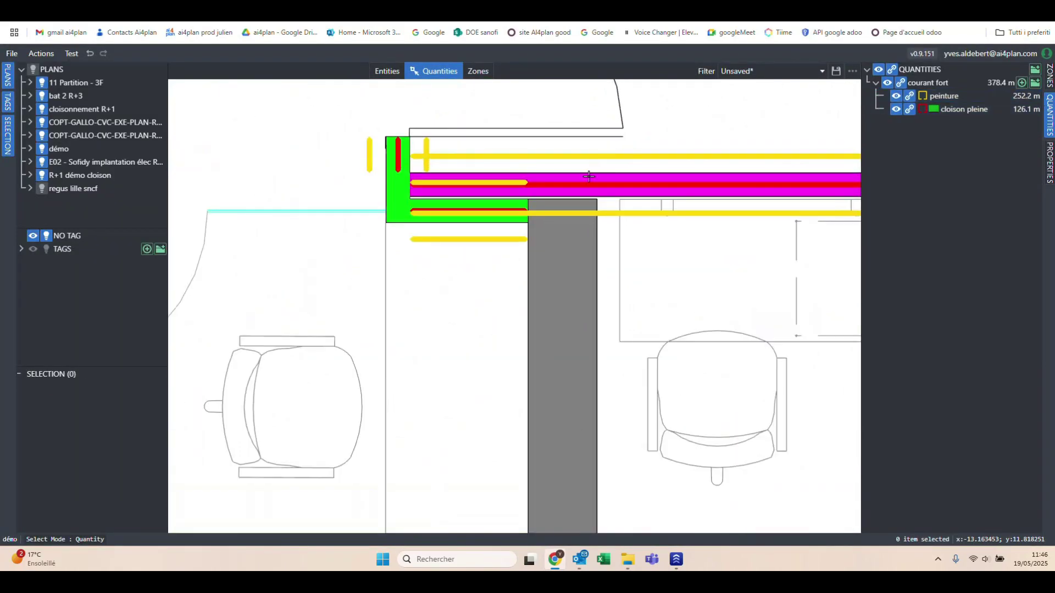
scroll(502, 147, "up", 2)
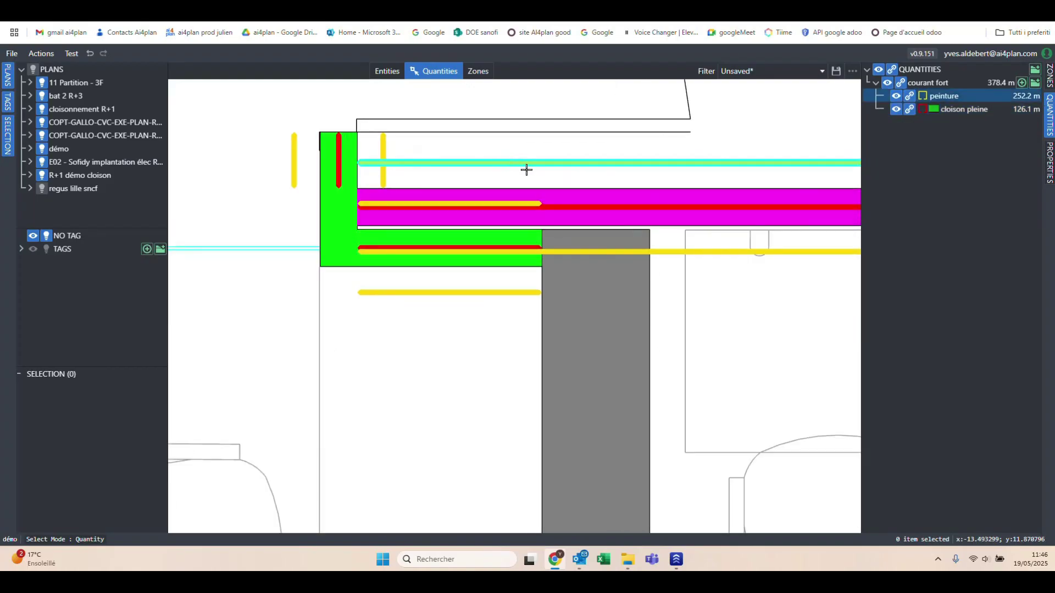
left_click(385, 71)
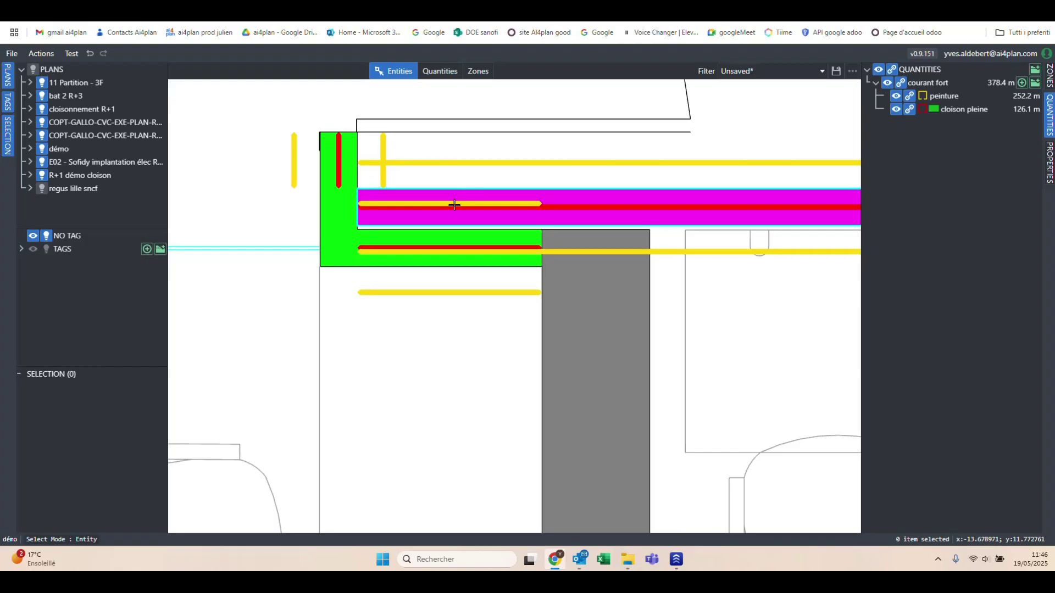
left_click(449, 75)
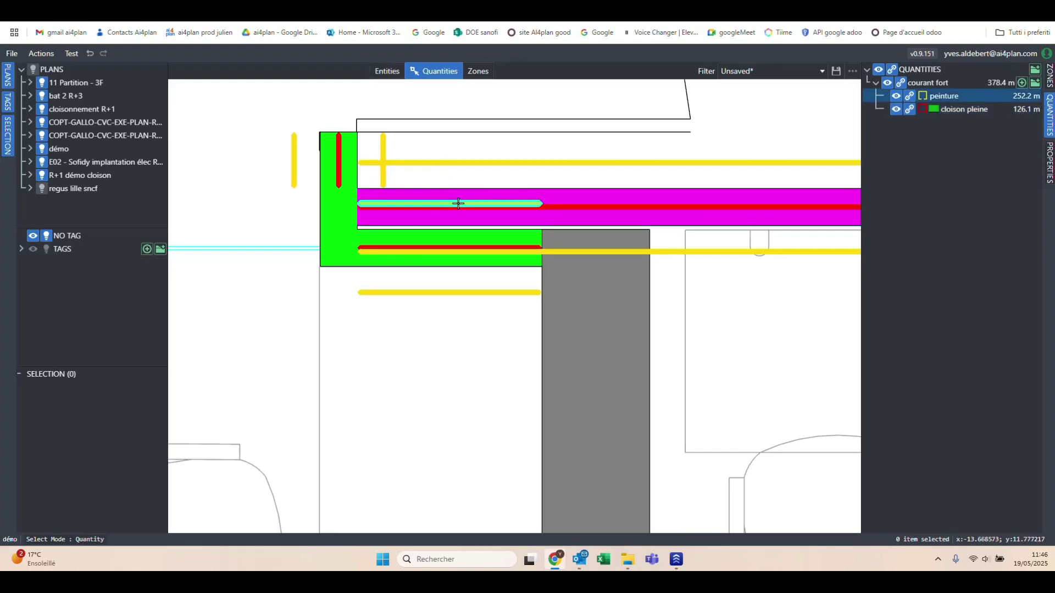
left_click(458, 204)
key("Delete")
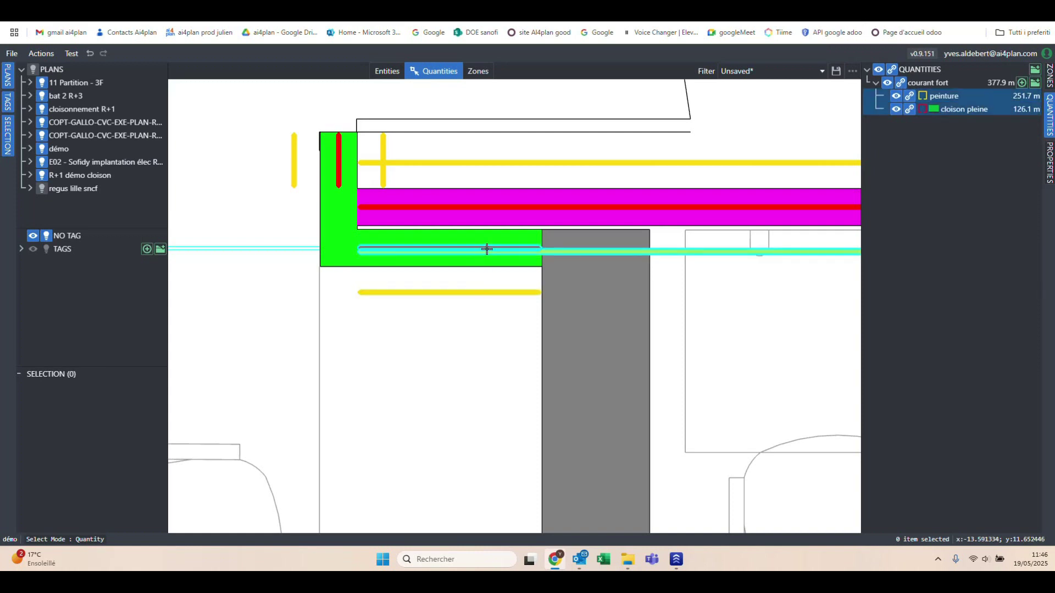
left_click(485, 291)
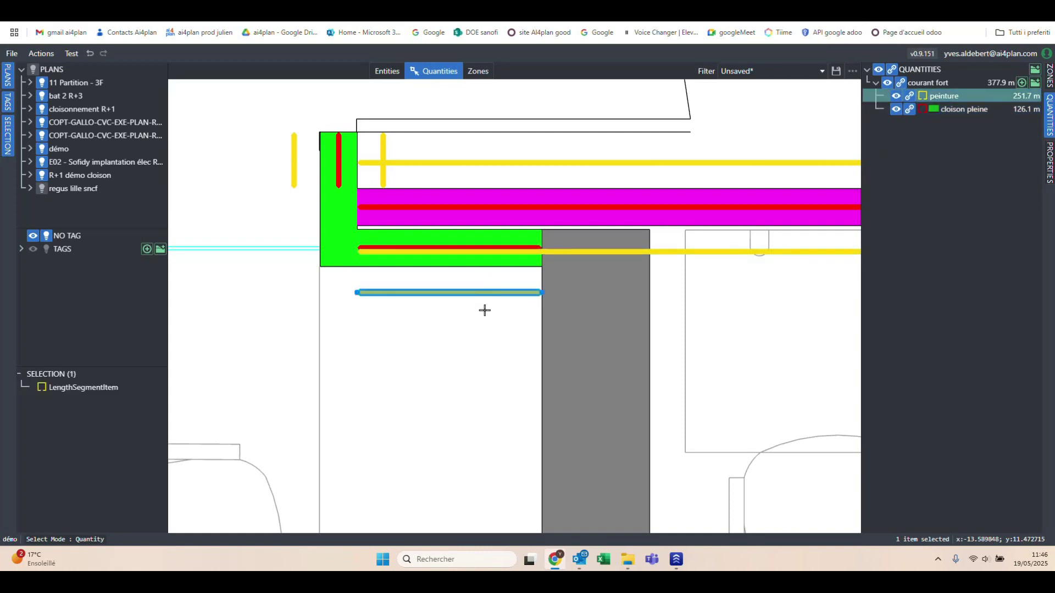
key("Delete")
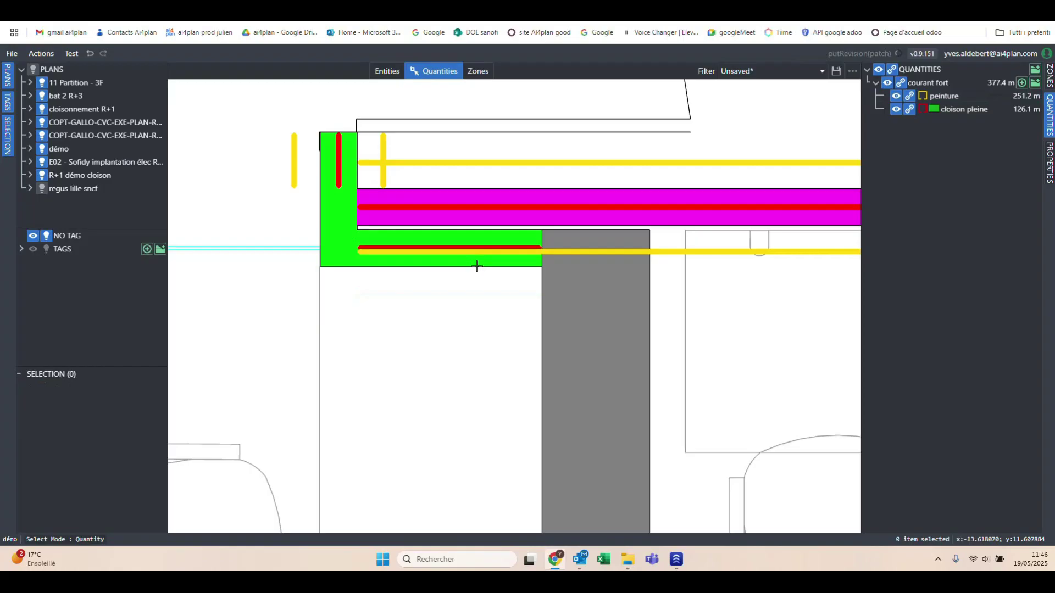
Hide the cloison pleine quantity so only the yellow peinture segments remain displayed on the plan
scroll(473, 254, "down", 3)
scroll(548, 248, "down", 3)
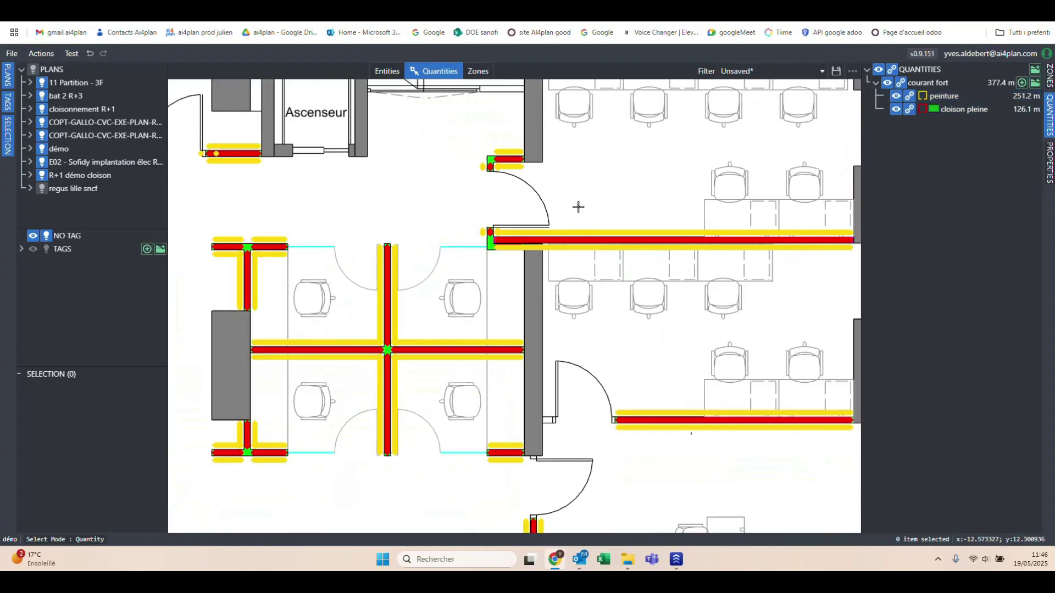
scroll(615, 176, "down", 3)
scroll(601, 315, "up", 5)
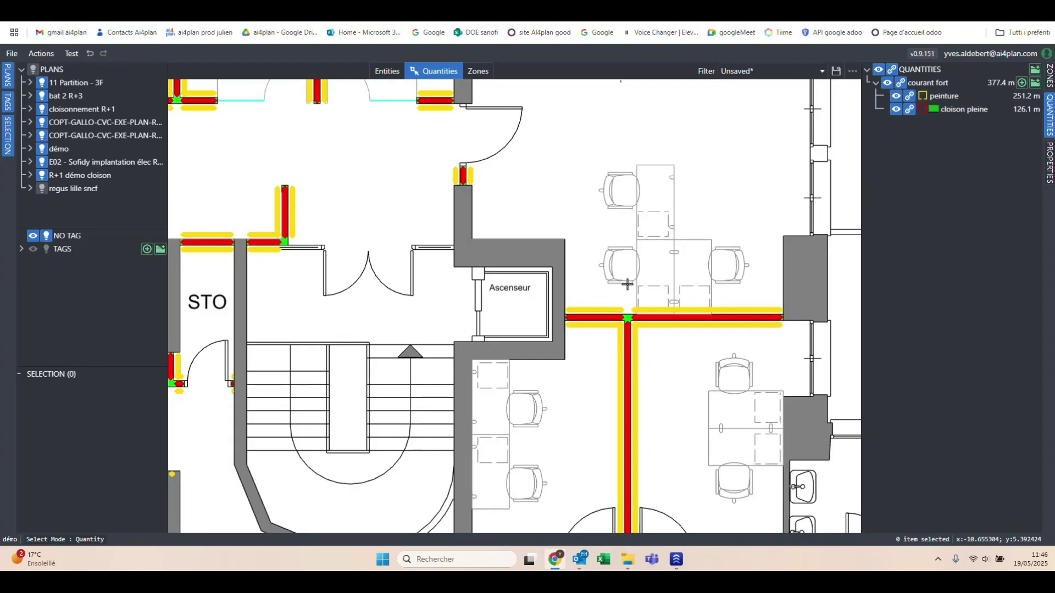
scroll(627, 284, "down", 5)
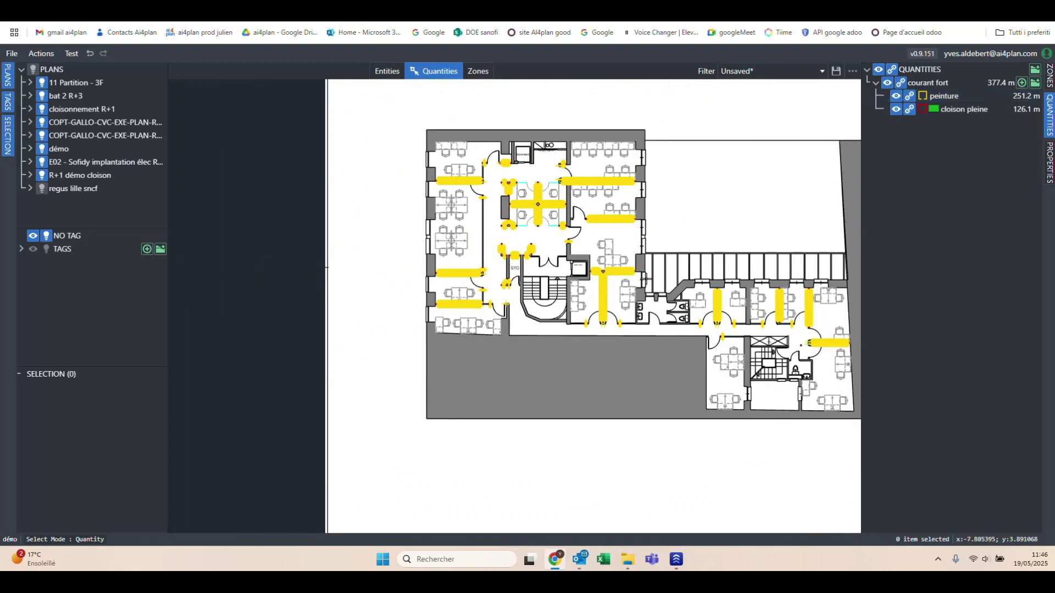
left_click(896, 109)
Examine the yellow peinture segments along both sides of the partitions across the floor plans
scroll(607, 180, "up", 3)
scroll(607, 181, "up", 1)
scroll(498, 276, "down", 4)
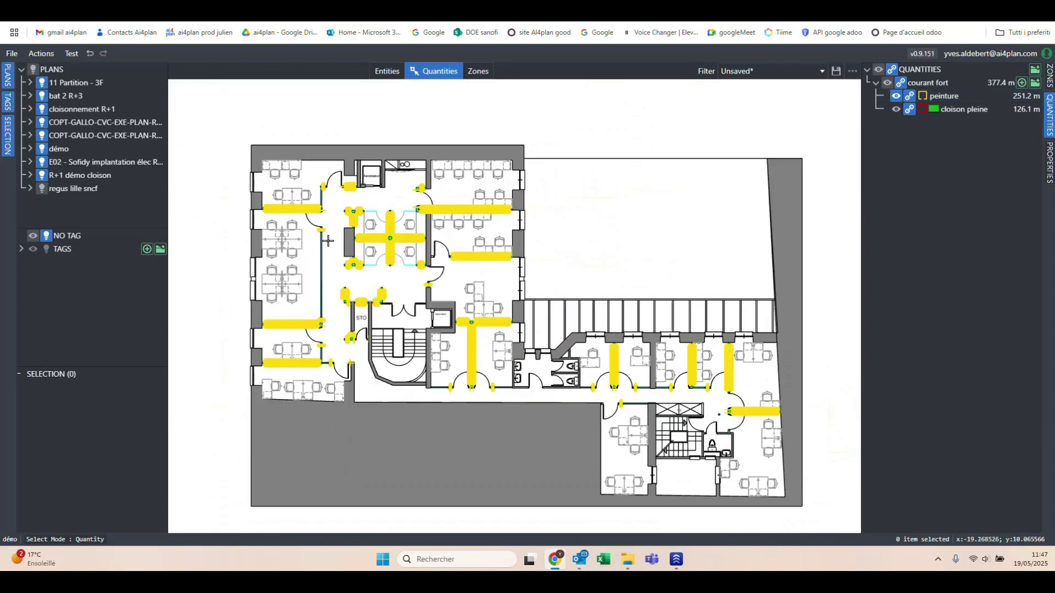
scroll(498, 240, "up", 6)
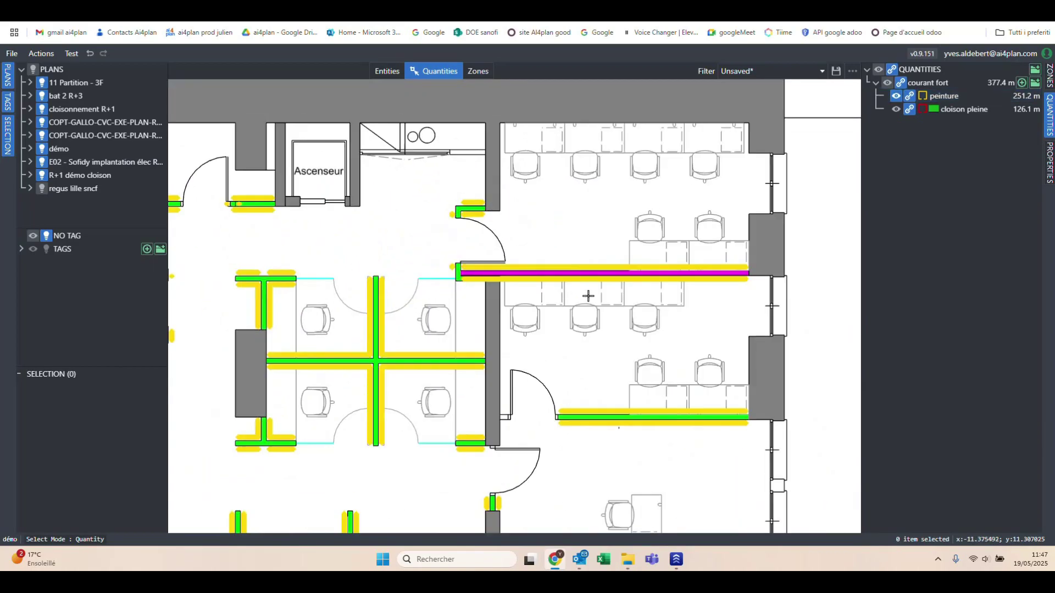
scroll(707, 312, "down", 2)
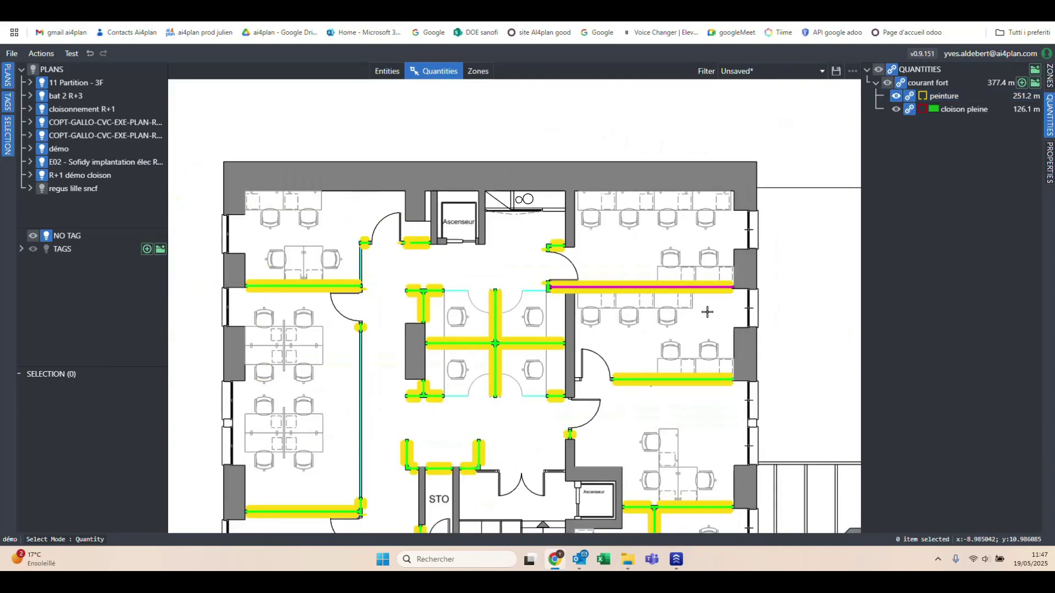
scroll(544, 327, "up", 5)
scroll(548, 302, "down", 4)
scroll(545, 303, "down", 2)
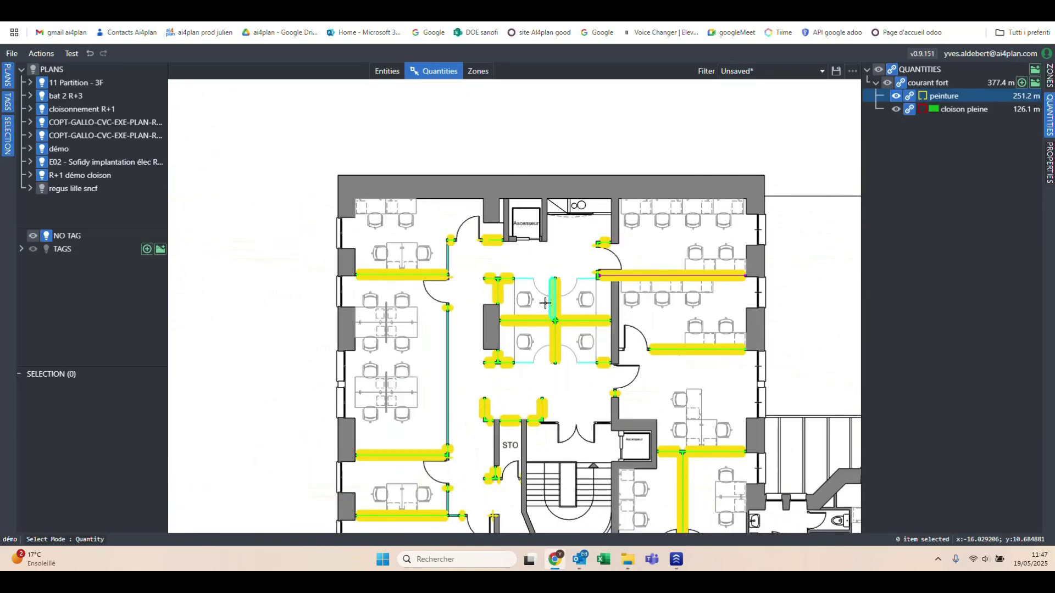
scroll(545, 302, "down", 3)
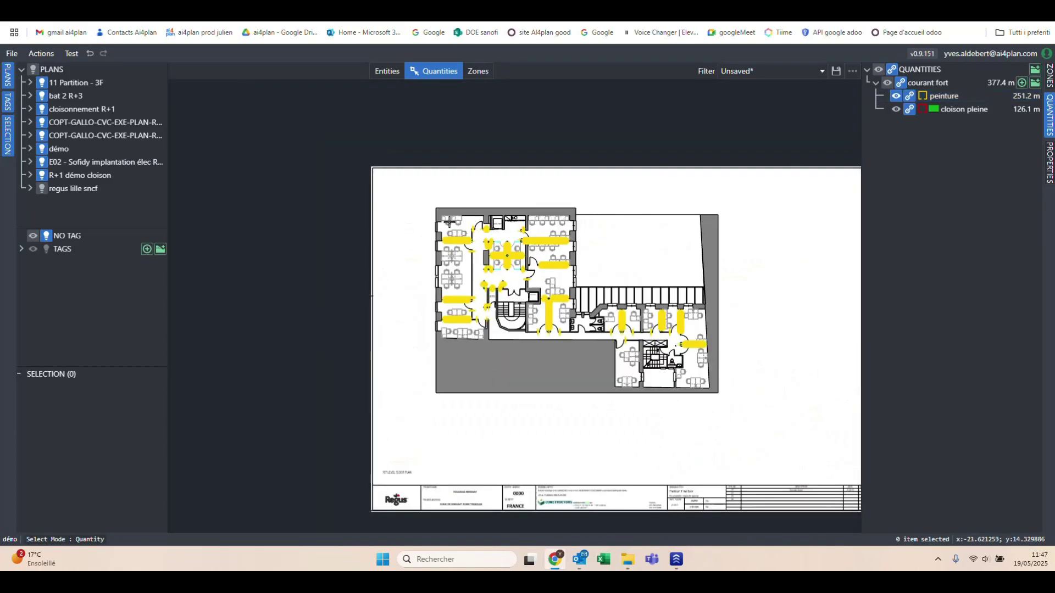
scroll(426, 301, "up", 5)
scroll(576, 359, "up", 2)
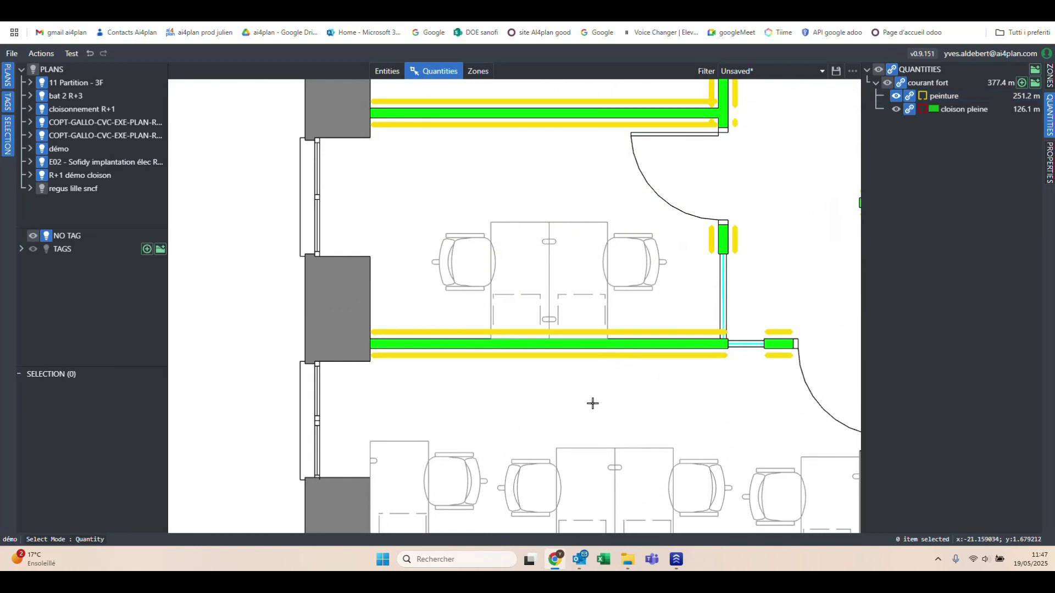
scroll(597, 409, "down", 3)
scroll(485, 269, "up", 3)
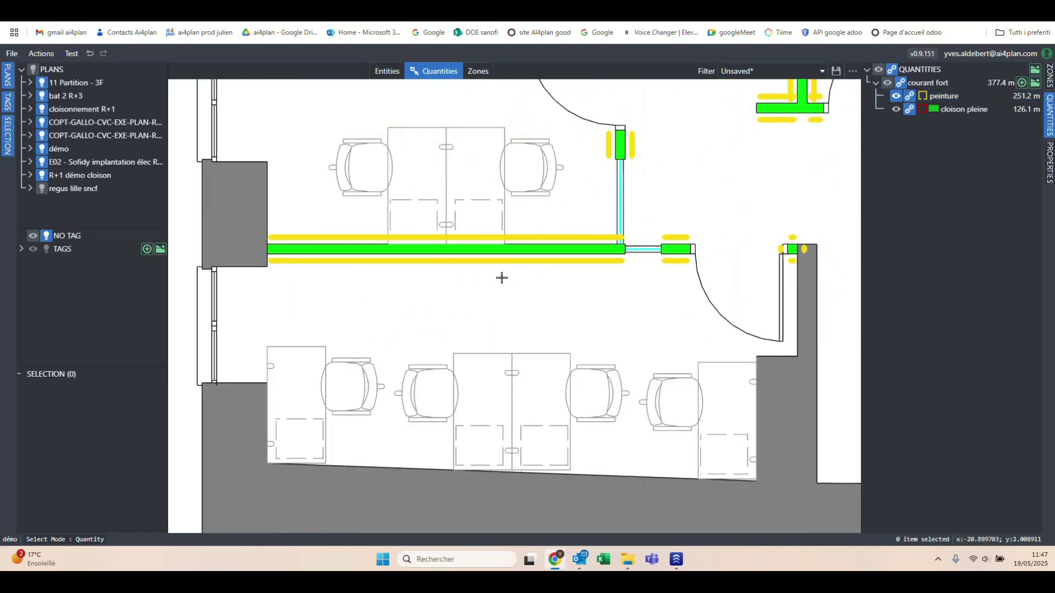
scroll(523, 258, "up", 3)
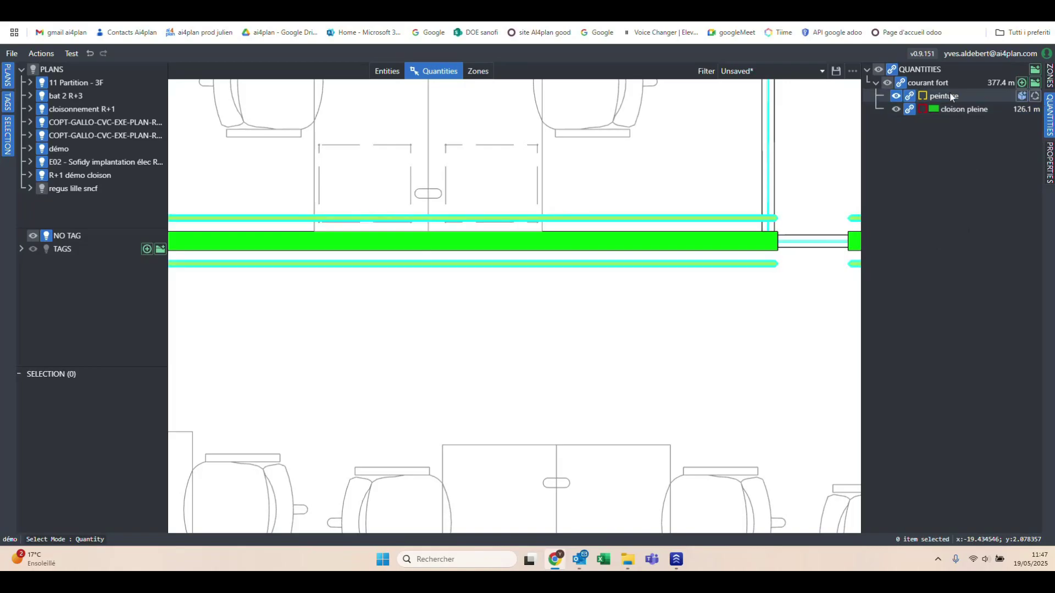
scroll(312, 383, "down", 3)
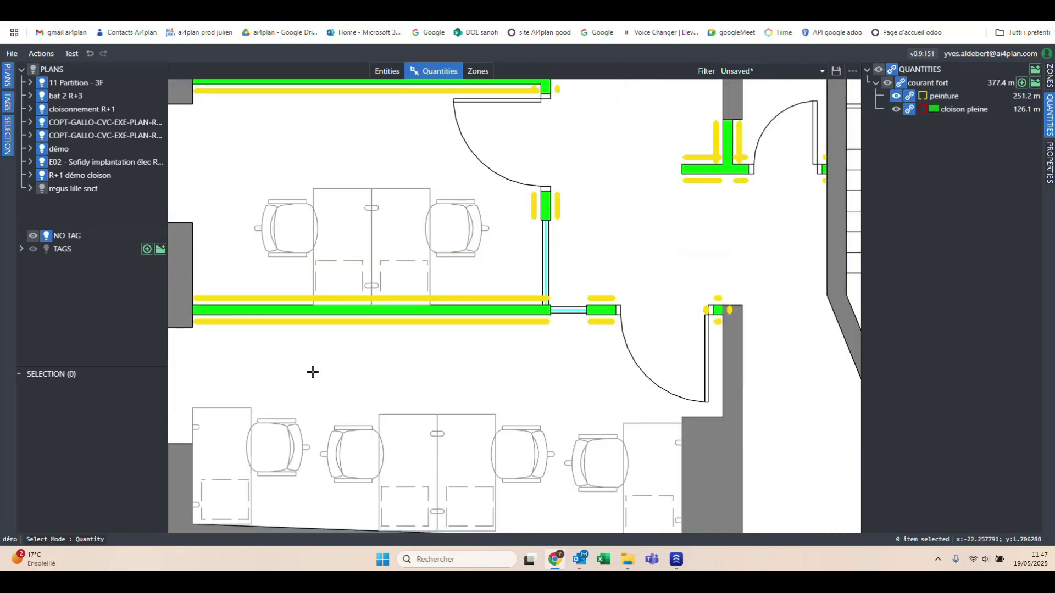
scroll(312, 372, "down", 8)
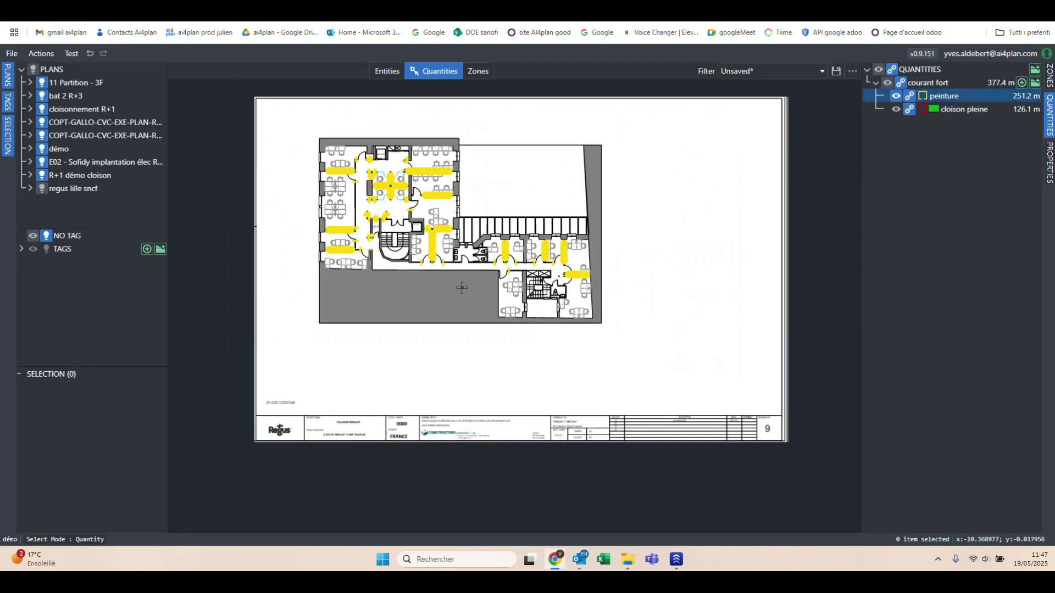
scroll(574, 352, "down", 5)
scroll(562, 191, "up", 4)
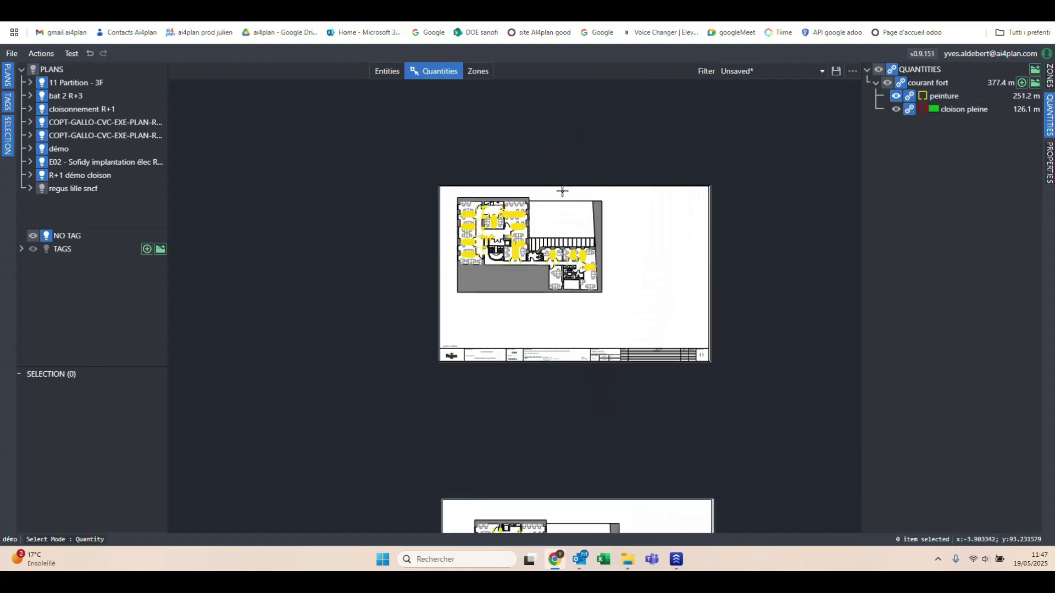
scroll(562, 192, "up", 3)
scroll(629, 335, "up", 2)
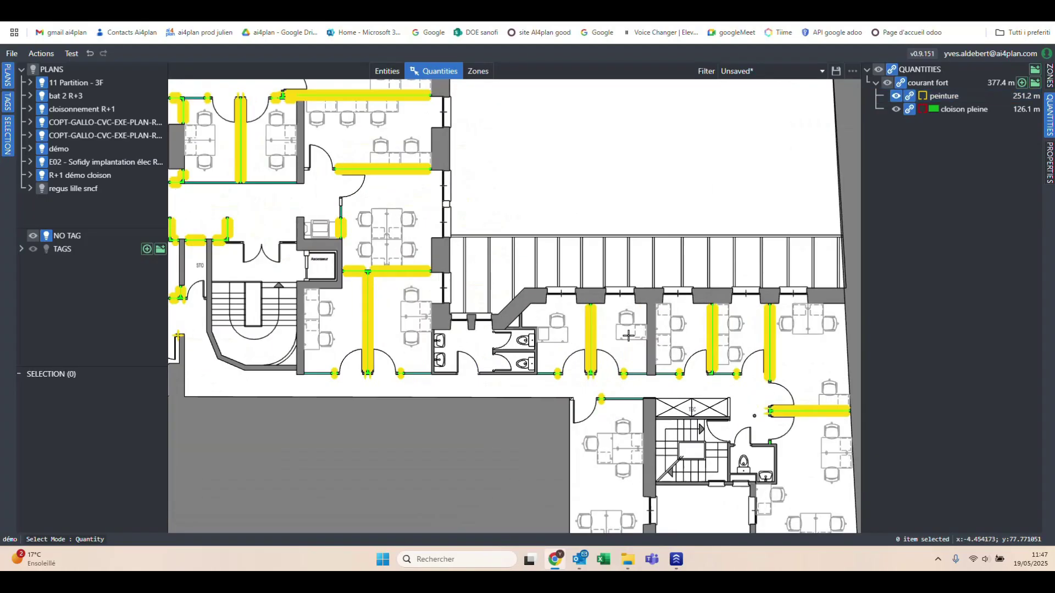
scroll(629, 335, "up", 3)
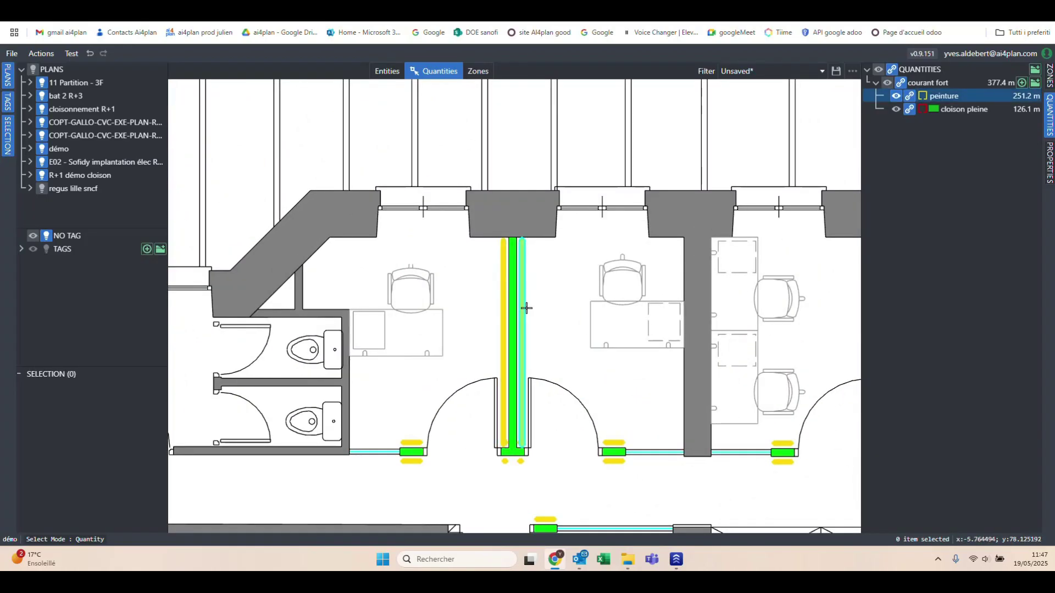
Select the green partition contour between the two small offices as an entity and place it in the blank area beside the building
left_click(387, 71)
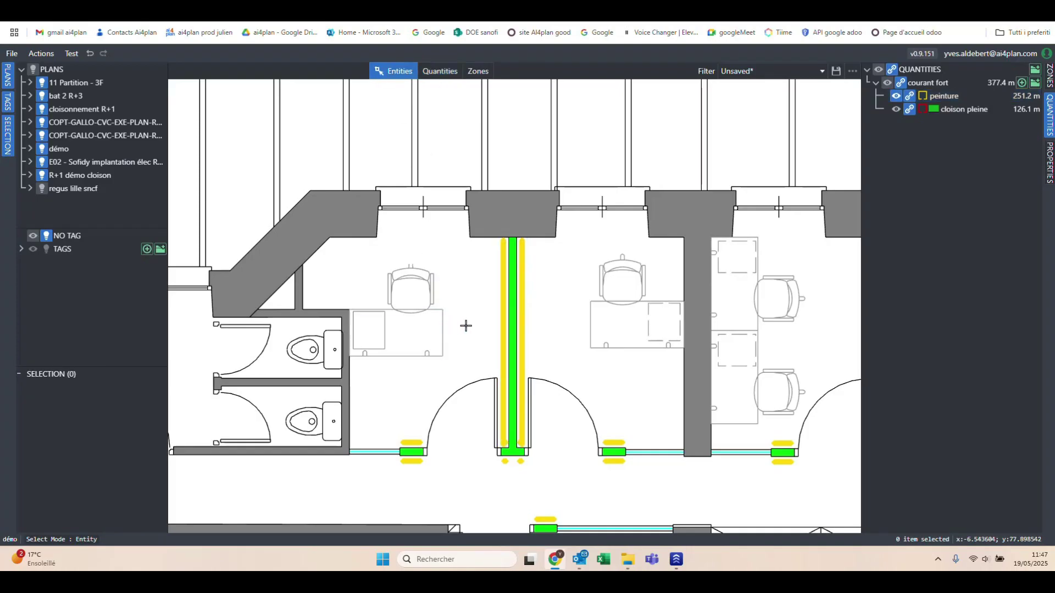
scroll(495, 306, "up", 3)
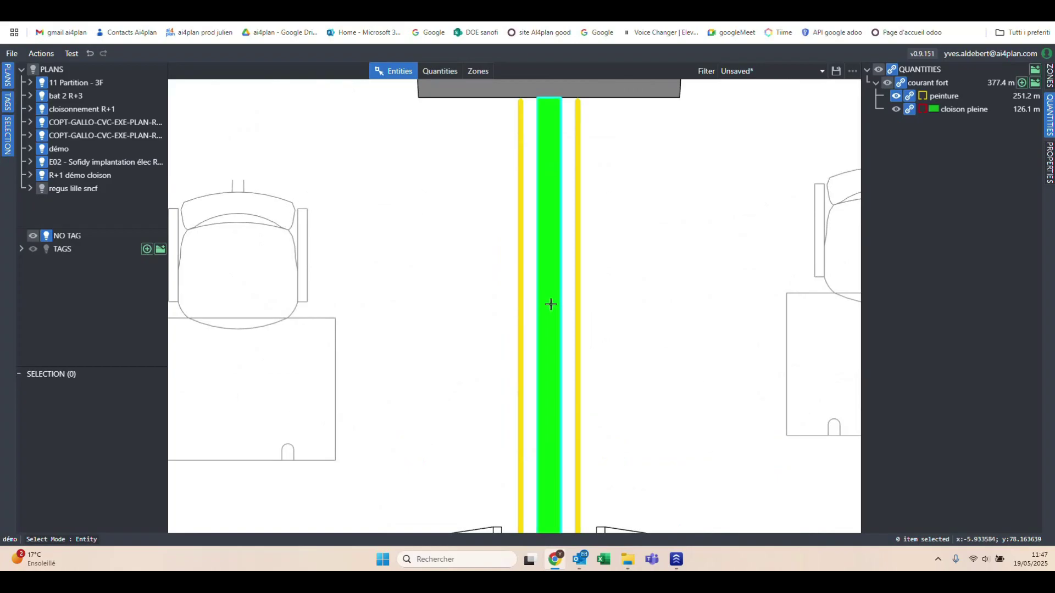
left_click(549, 273)
scroll(476, 318, "down", 3)
scroll(511, 291, "up", 3)
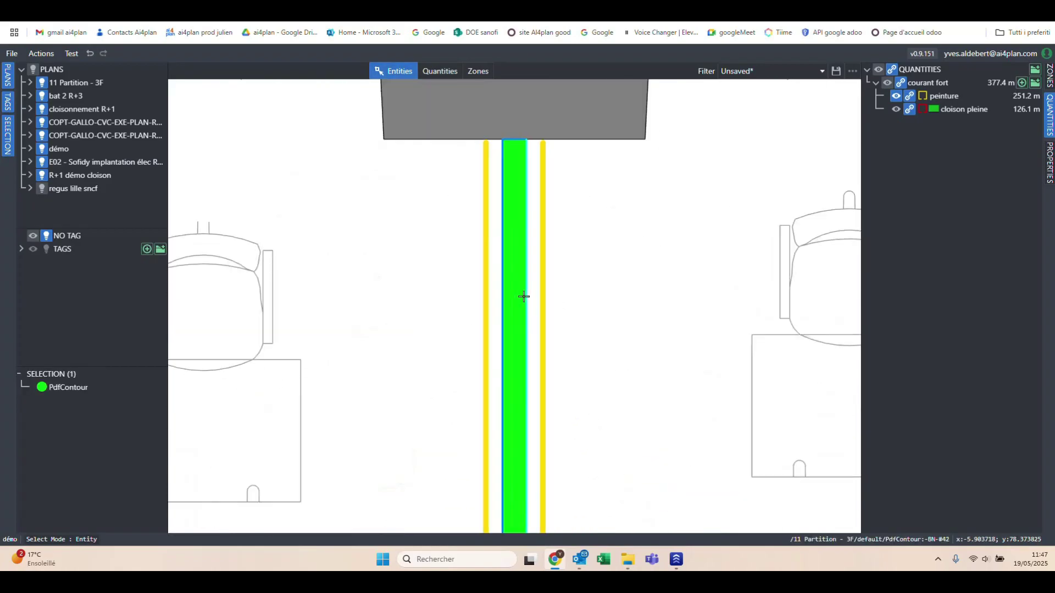
key("ctrl+v")
scroll(524, 297, "down", 5)
left_click(724, 307)
left_click(838, 130)
scroll(762, 368, "up", 5)
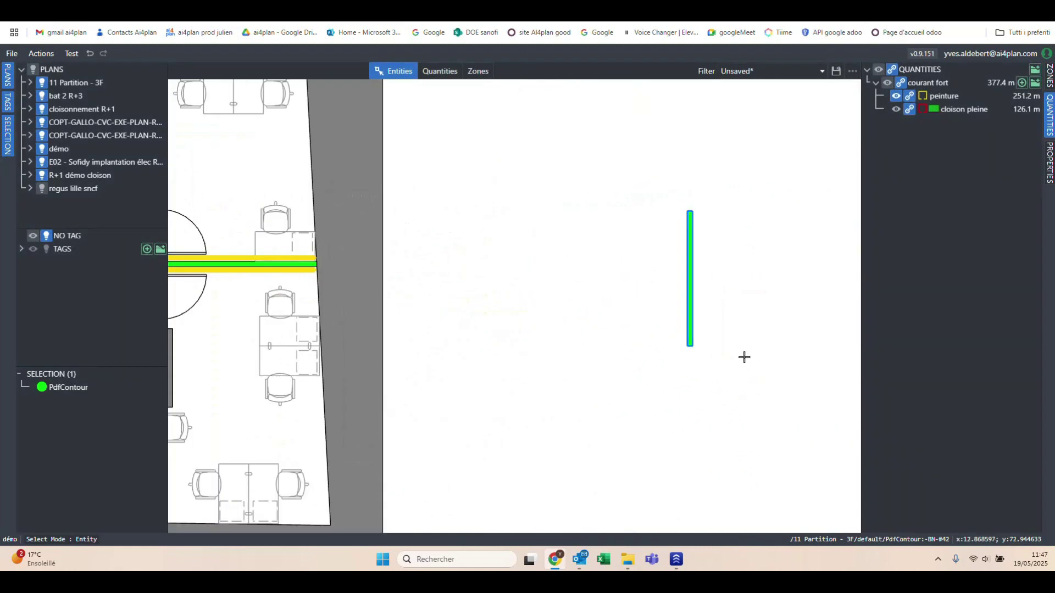
Scale the isolated partition contour beside the building with a 1 : 2 scale and save the change
scroll(715, 330, "up", 2)
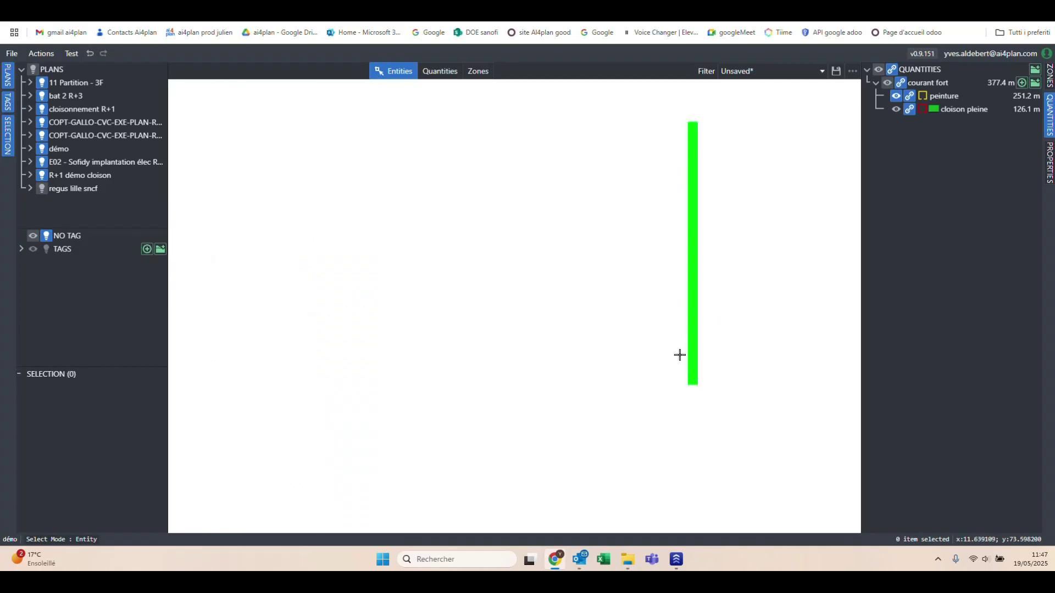
scroll(680, 354, "down", 4)
scroll(687, 363, "up", 3)
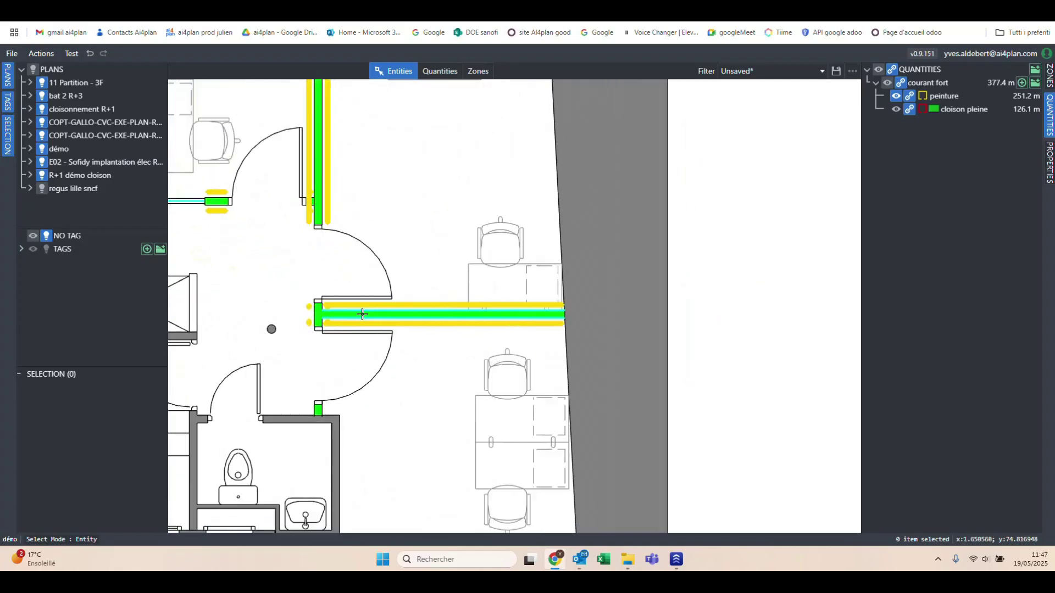
scroll(698, 367, "down", 3)
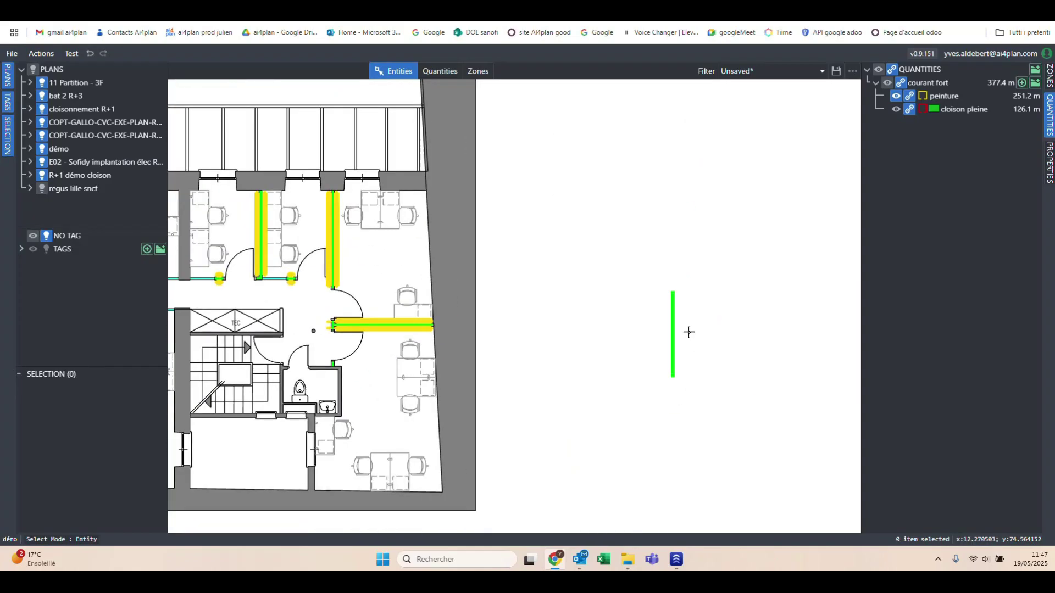
left_click(671, 336)
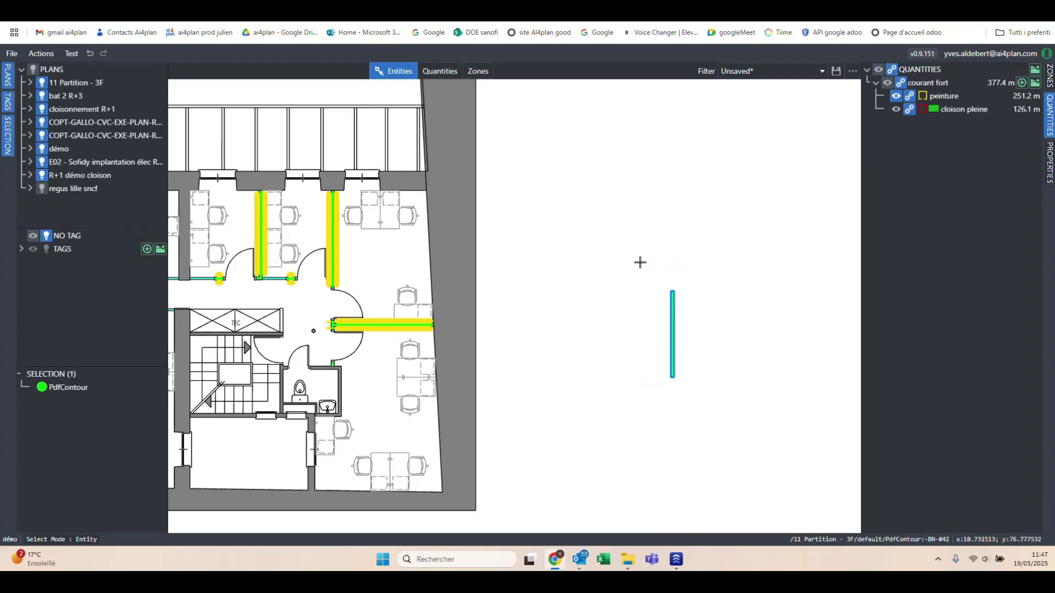
scroll(720, 329, "up", 2)
right_click(666, 282)
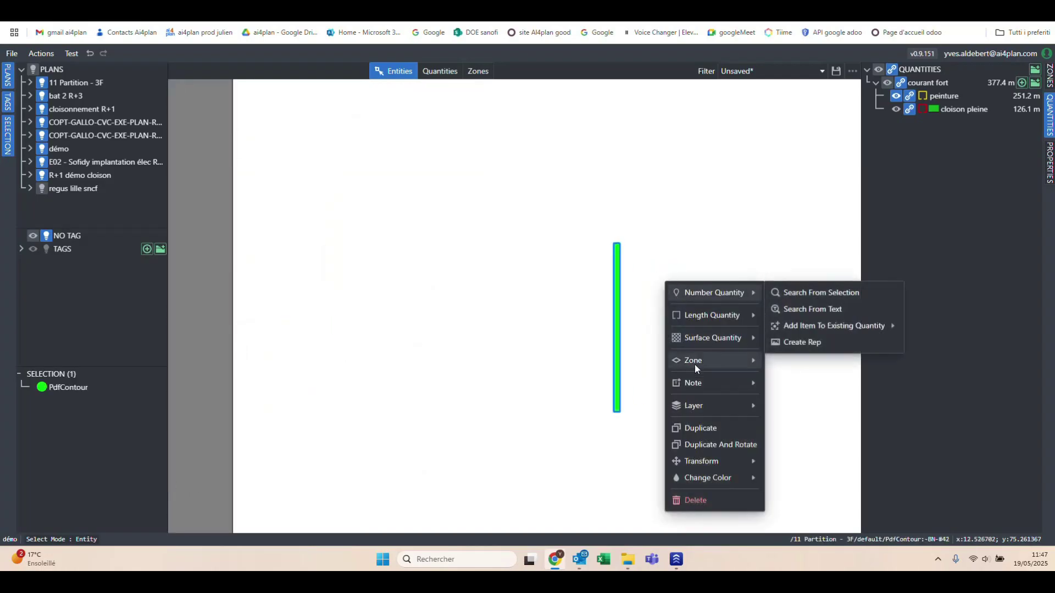
mouse_move(708, 464)
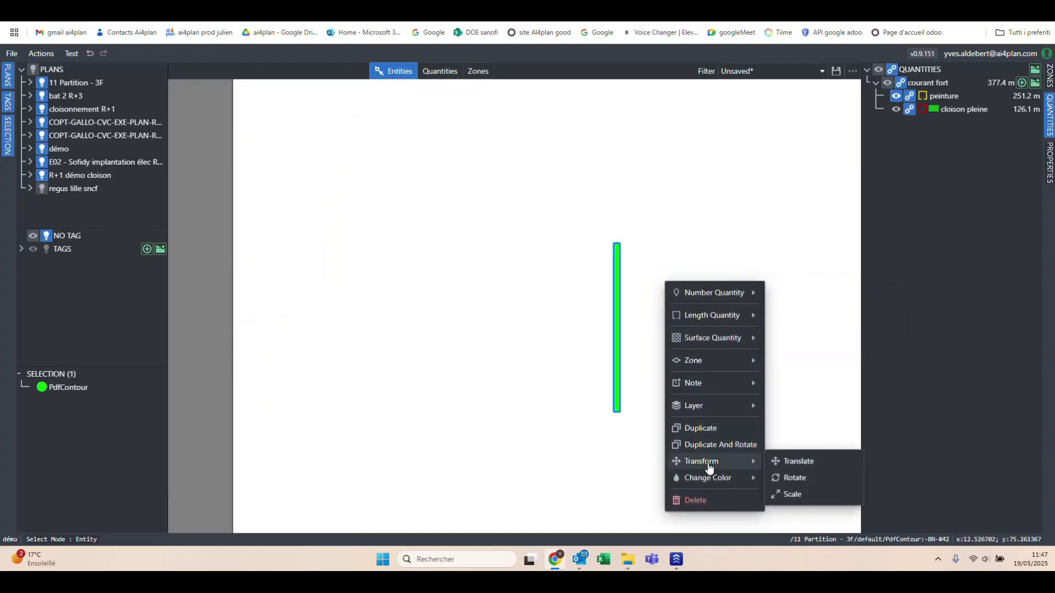
left_click(796, 496)
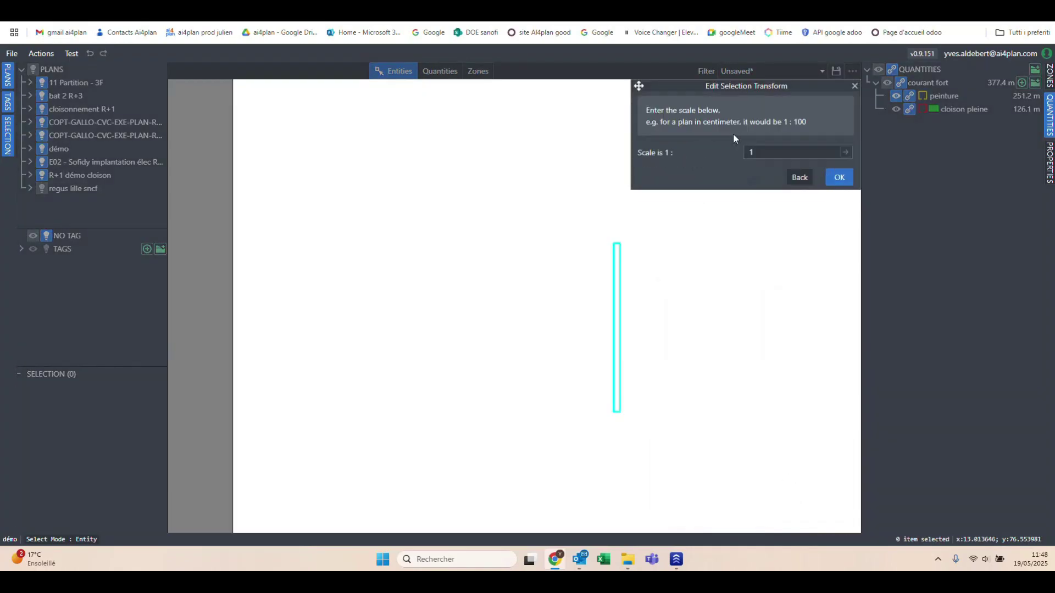
left_click(773, 152)
left_click(846, 154)
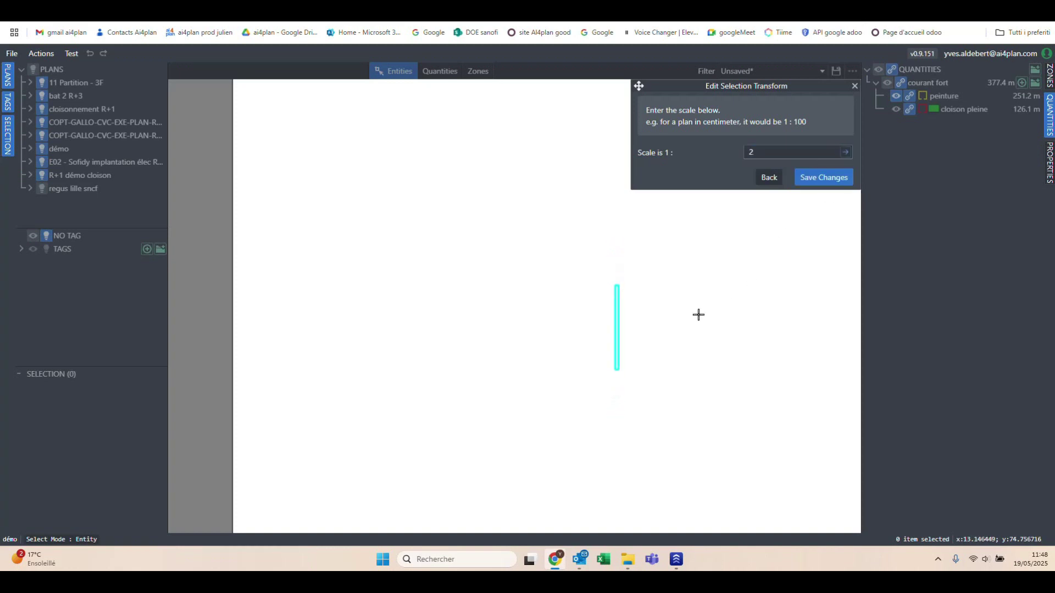
left_click(813, 184)
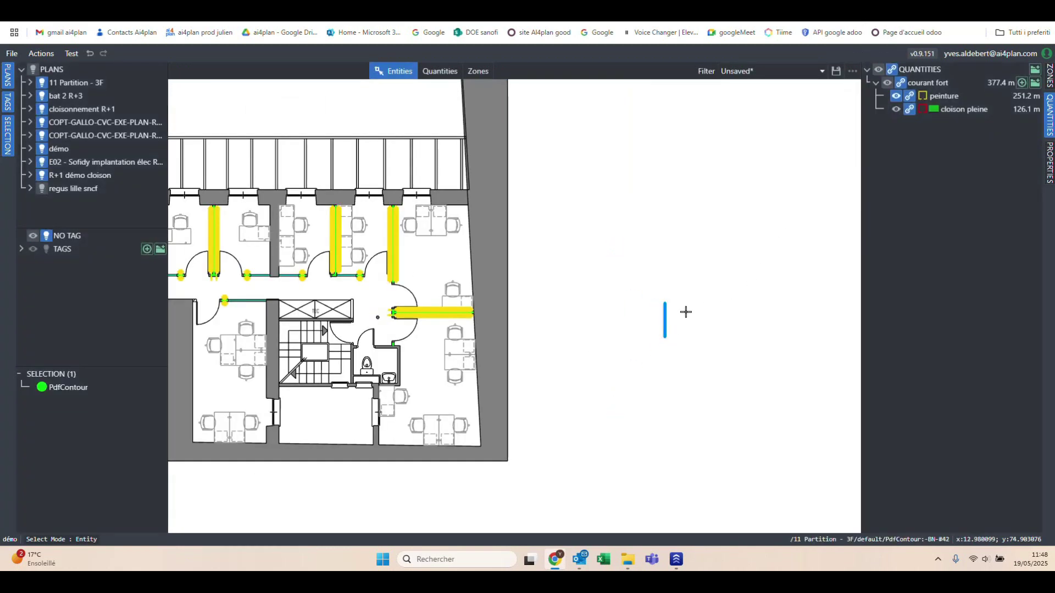
Change the color of the scaled contour beside the building to red and clear the selection
scroll(687, 344, "up", 3)
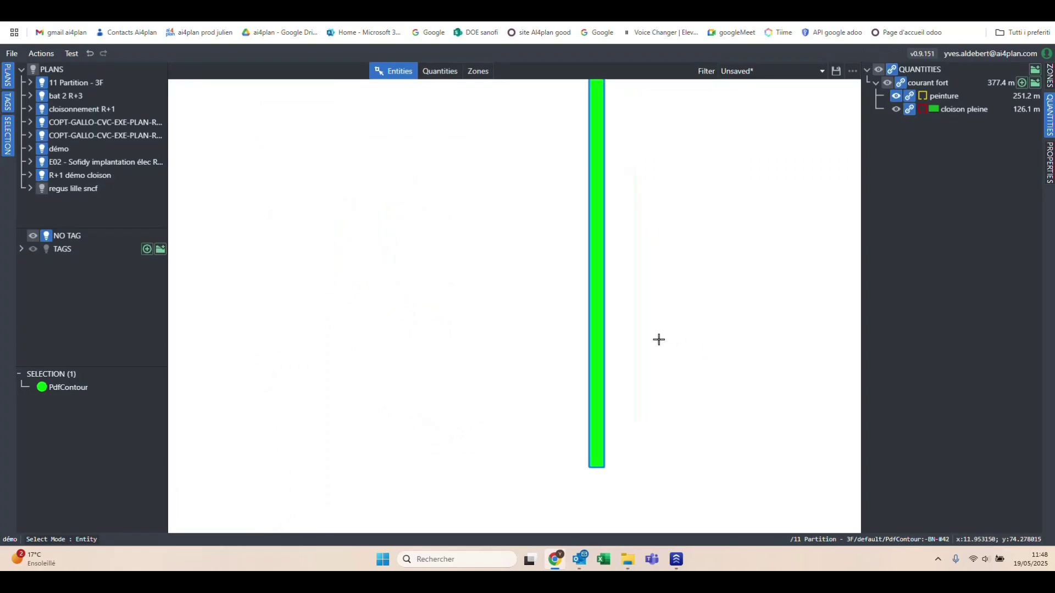
scroll(659, 340, "down", 5)
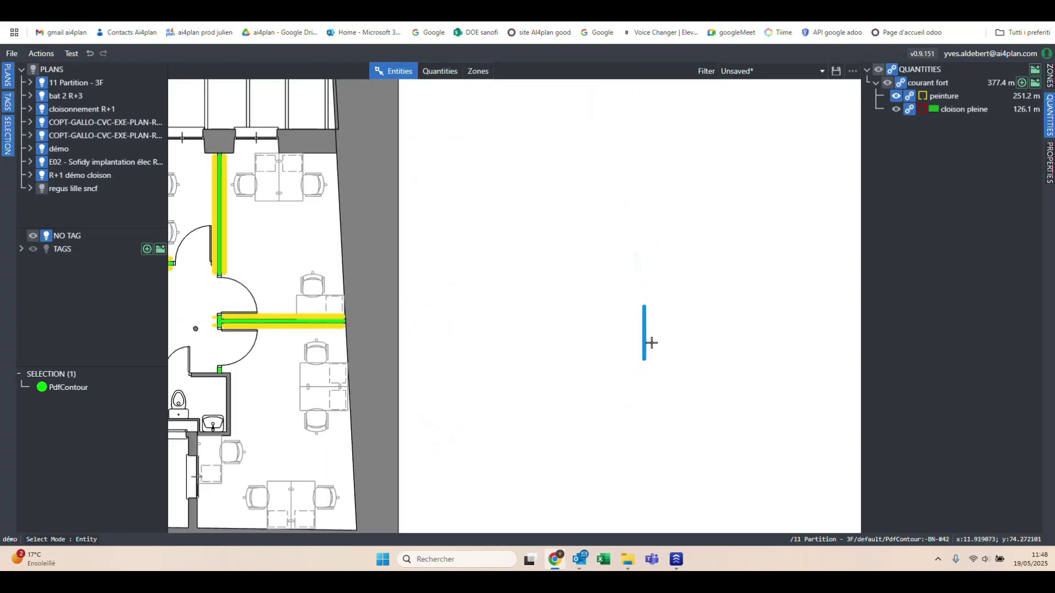
scroll(242, 335, "up", 4)
scroll(252, 331, "down", 2)
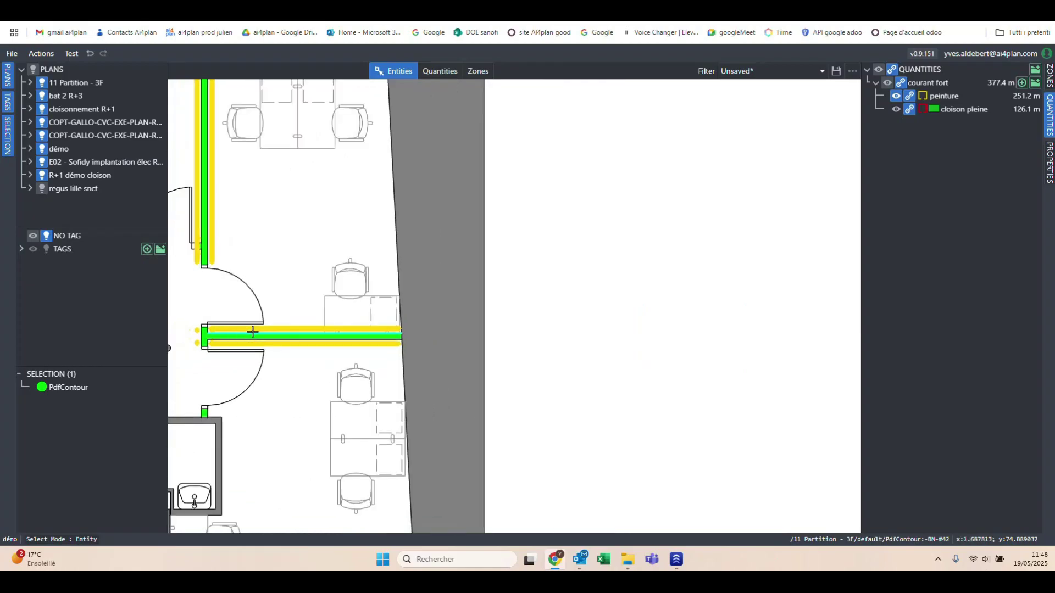
scroll(275, 327, "down", 4)
scroll(560, 335, "up", 5)
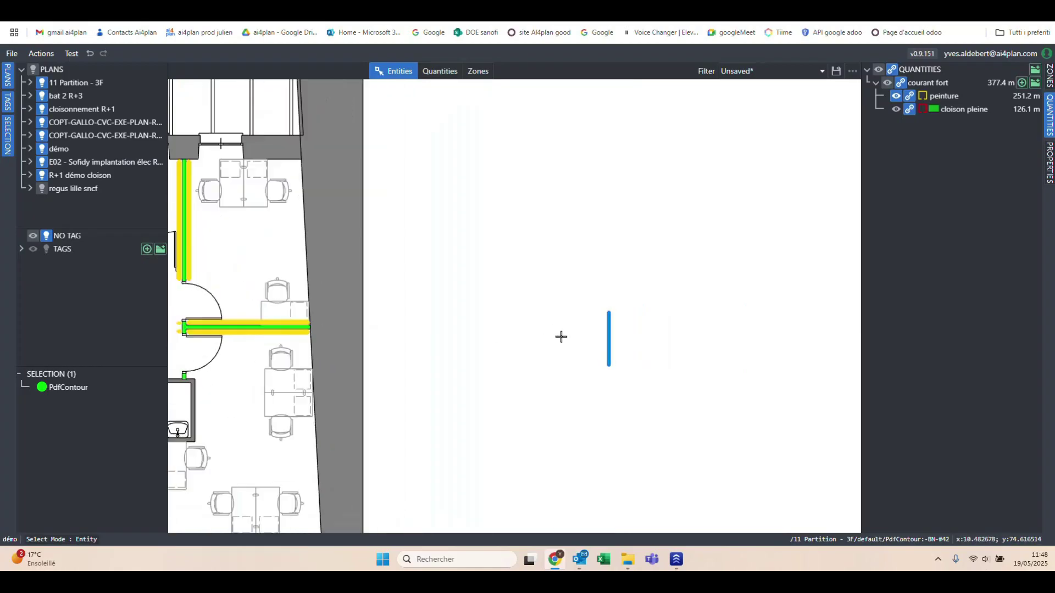
right_click(698, 356)
mouse_move(726, 328)
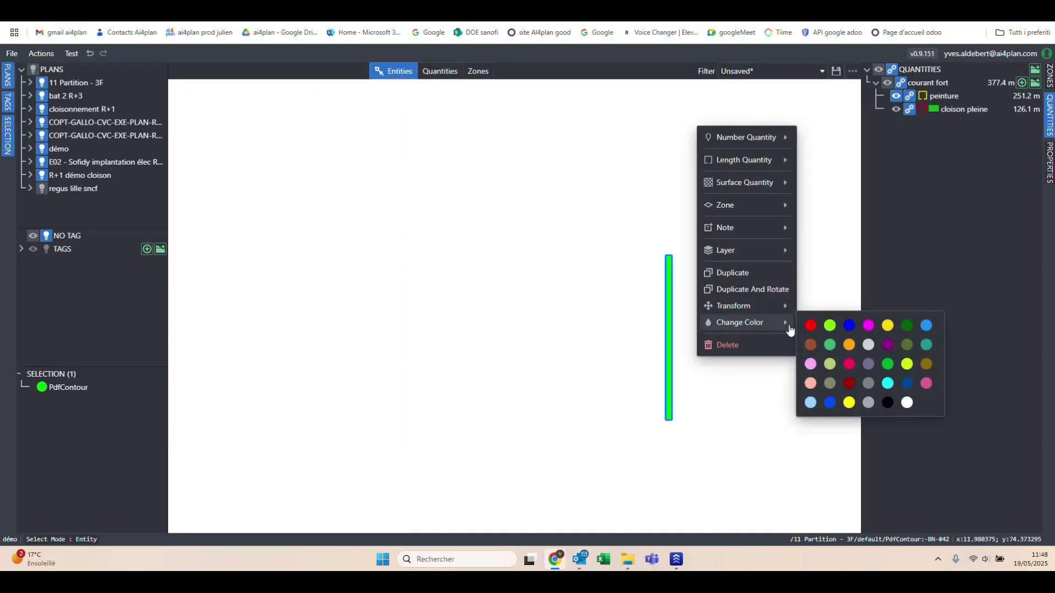
left_click(811, 326)
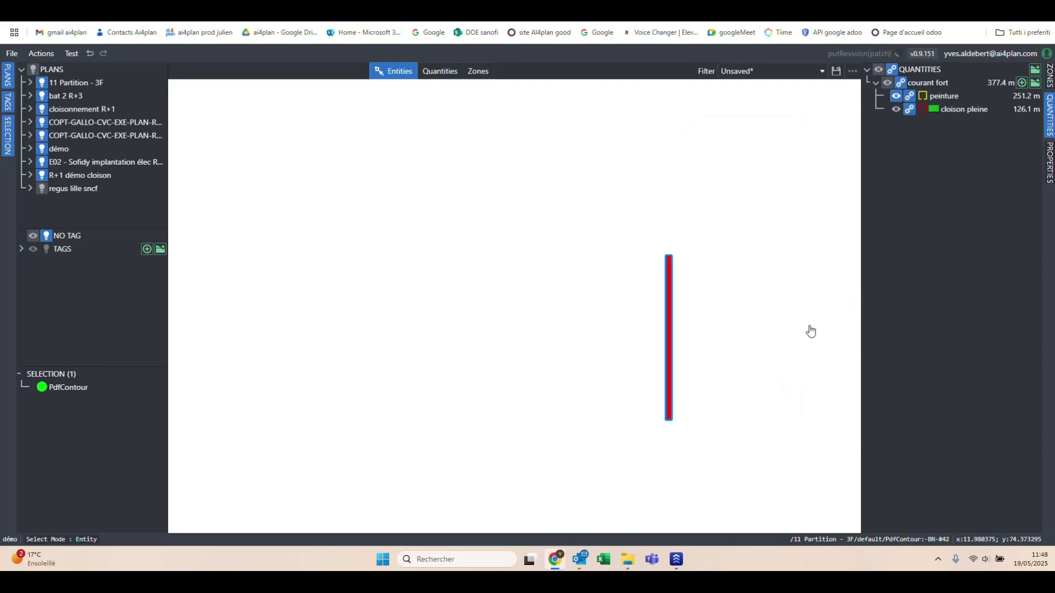
left_click(732, 363)
scroll(669, 254, "down", 3)
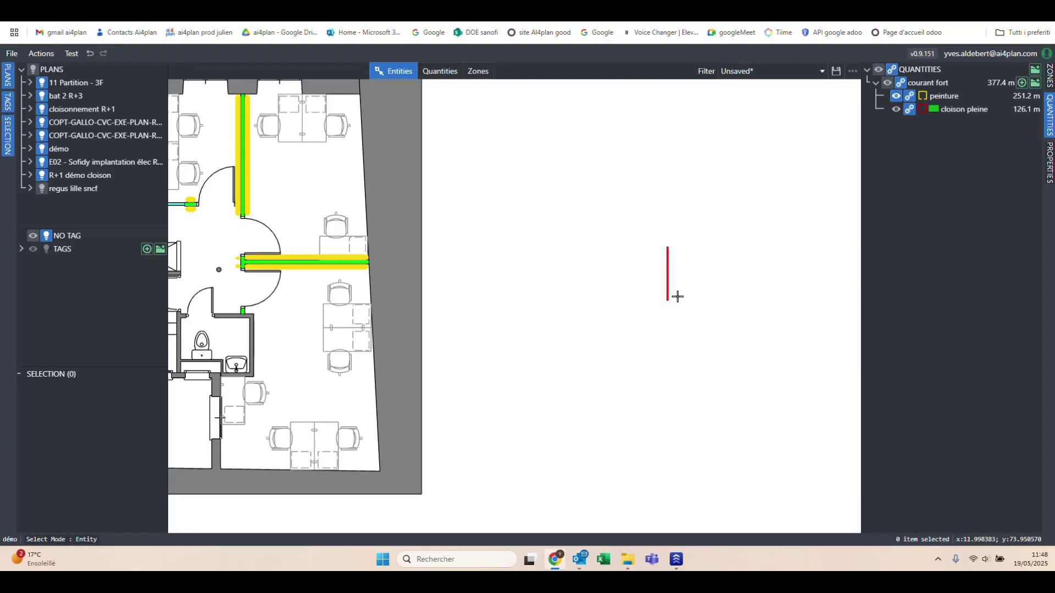
scroll(666, 278, "up", 3)
scroll(666, 278, "down", 2)
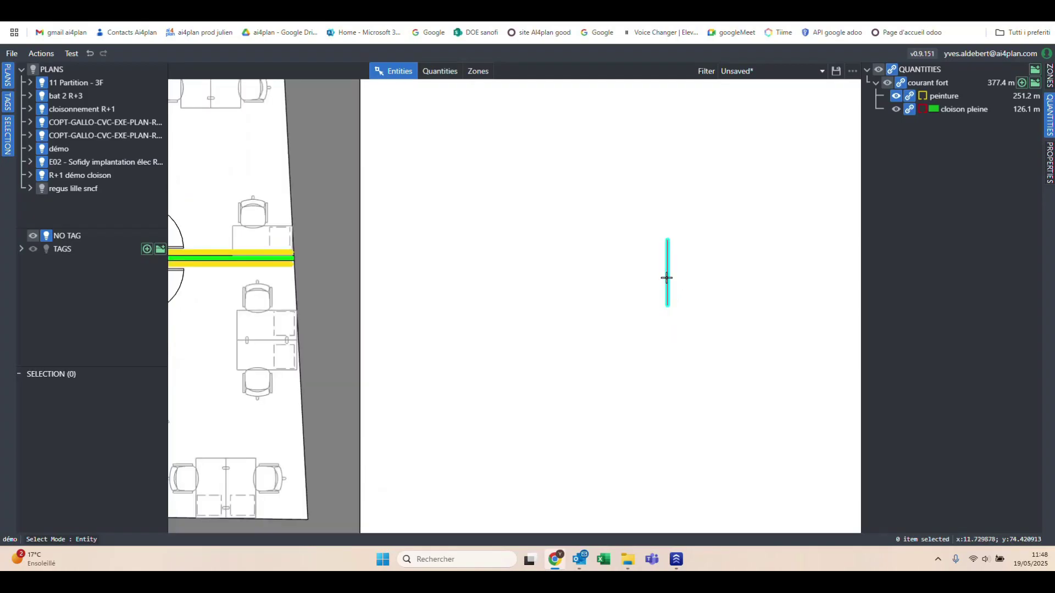
scroll(666, 277, "down", 1)
scroll(693, 269, "up", 3)
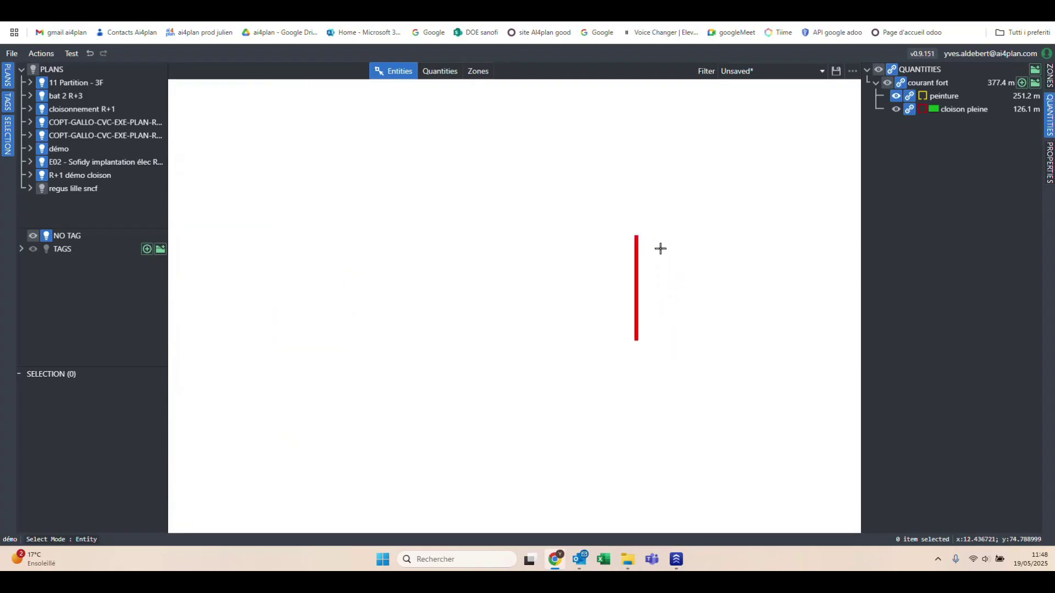
scroll(591, 273, "down", 2)
right_click(670, 292)
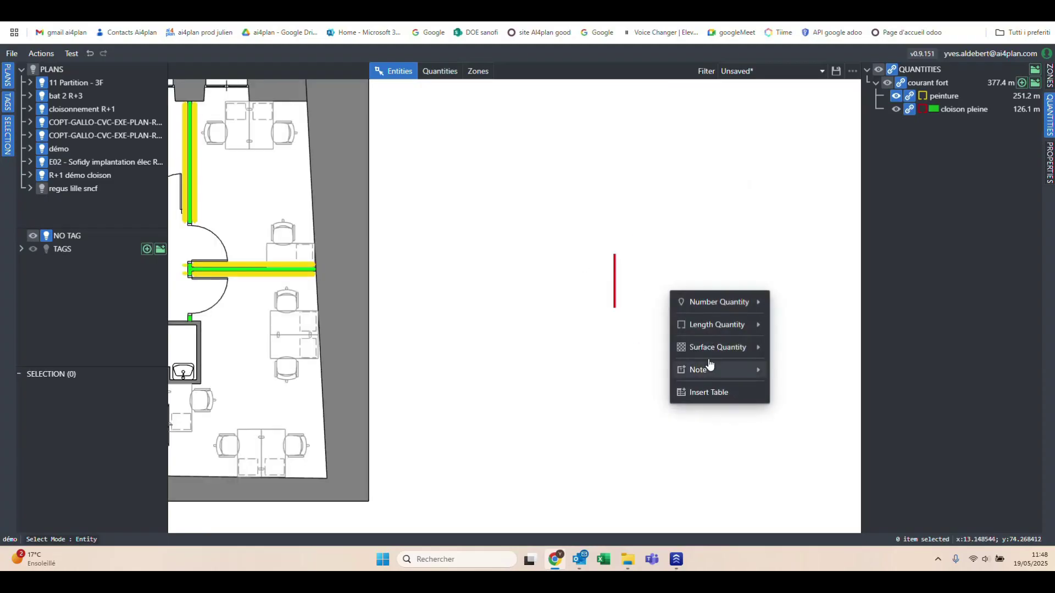
left_click(634, 262)
left_click(614, 276)
right_click(614, 277)
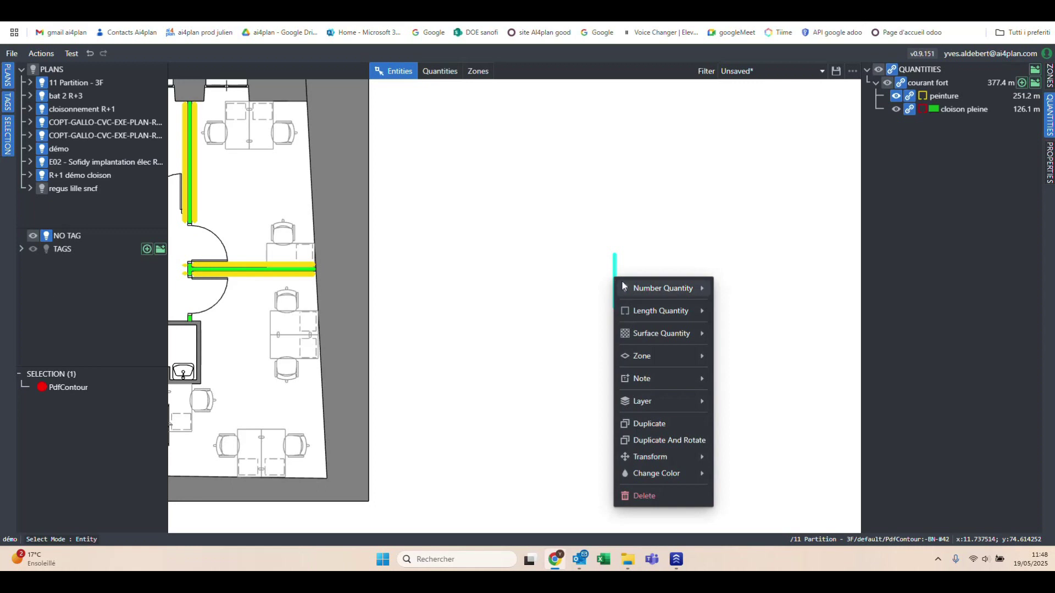
mouse_move(637, 309)
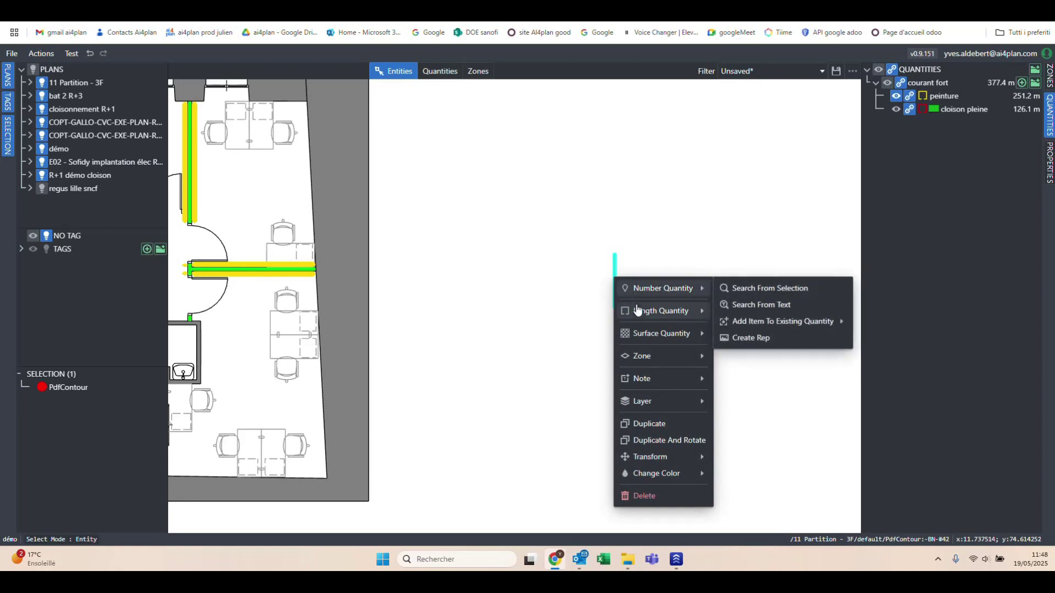
left_click(737, 271)
right_click(646, 276)
left_click(717, 250)
left_click(716, 257)
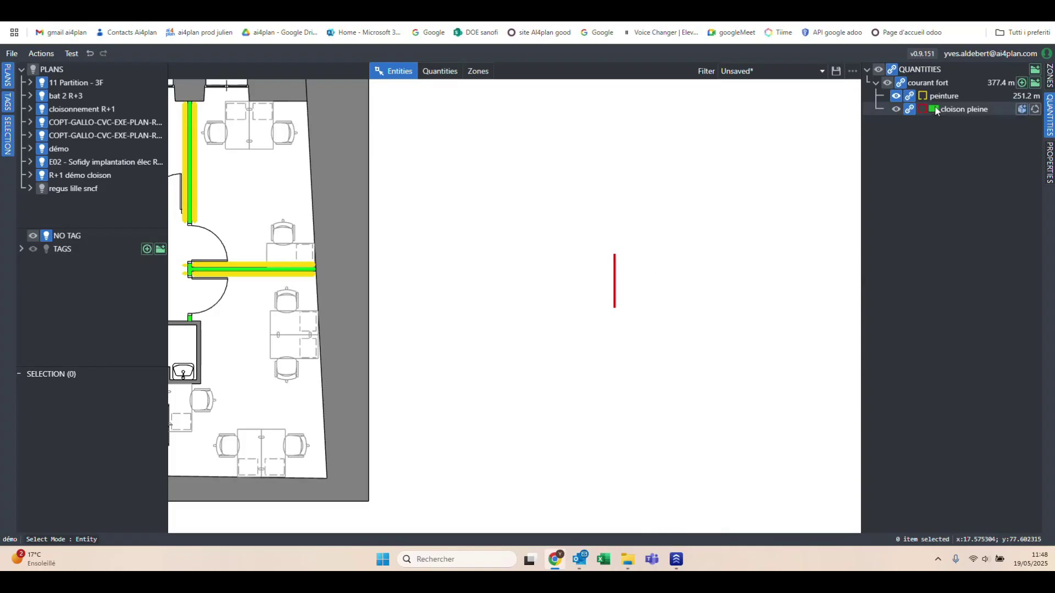
Add a representation to the peinture length quantity, defined by a cross section between the two long edges of the red contour
left_click(954, 96)
double_click(955, 98)
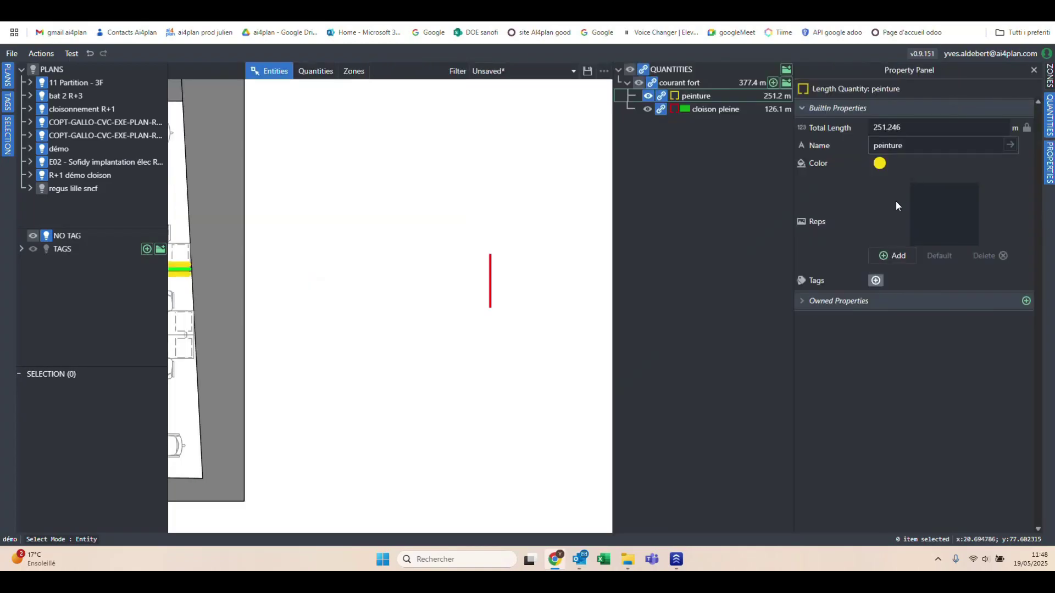
left_click(897, 258)
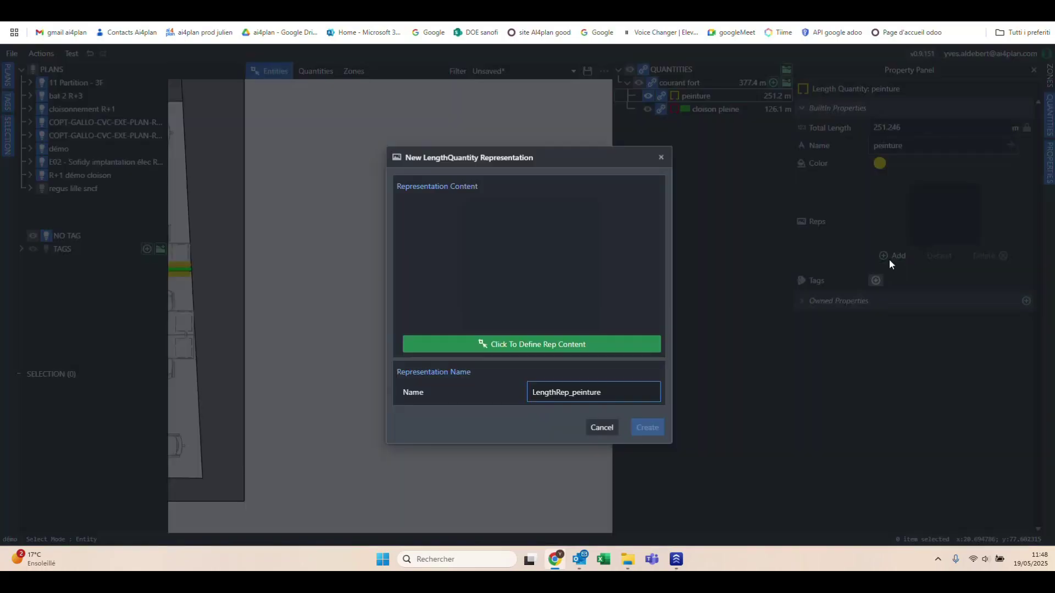
left_click(546, 342)
left_click(532, 312)
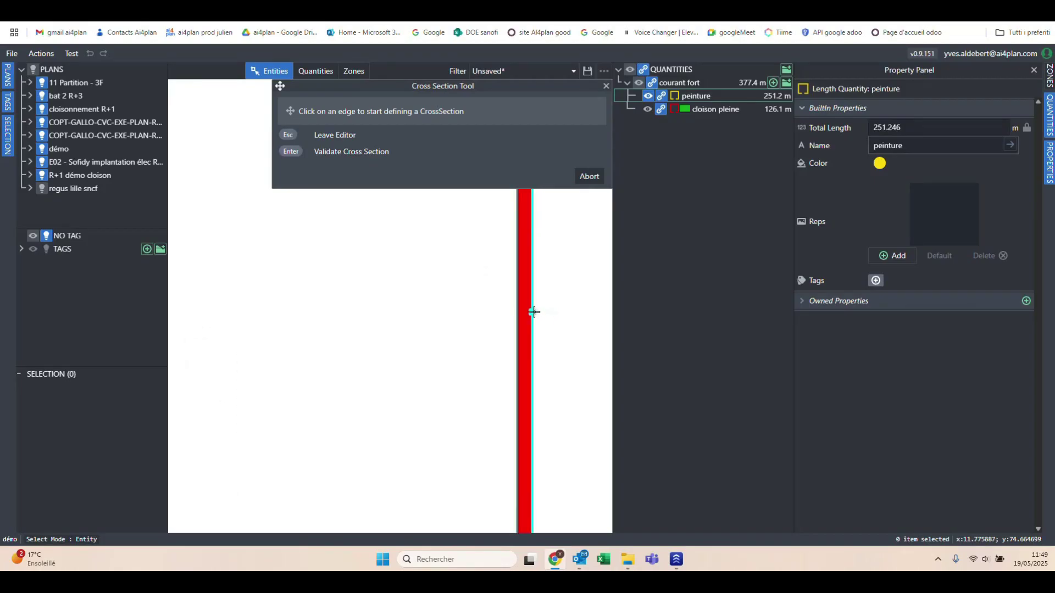
left_click(516, 311)
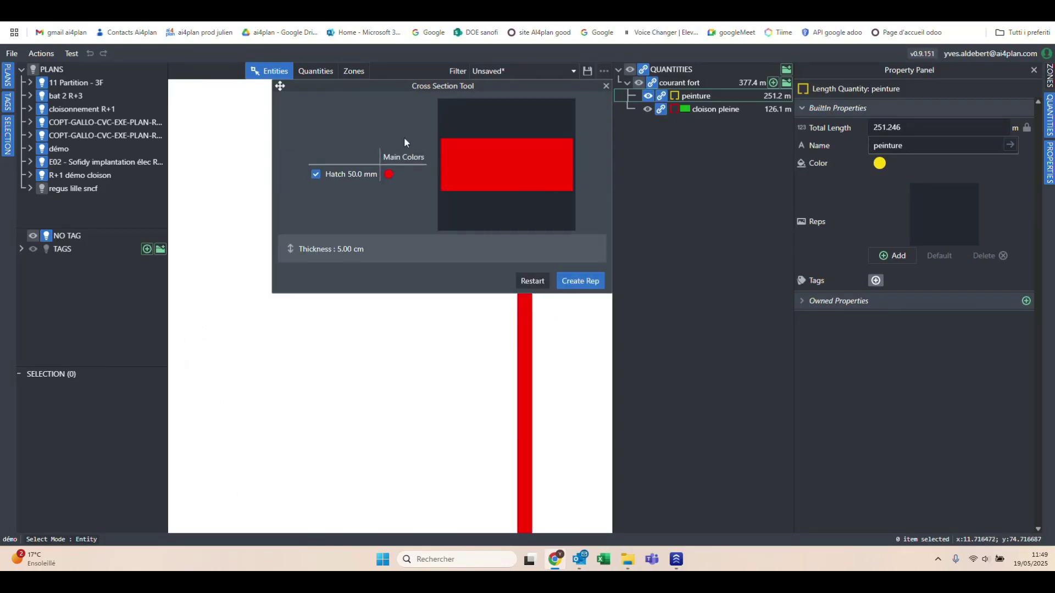
left_click(584, 286)
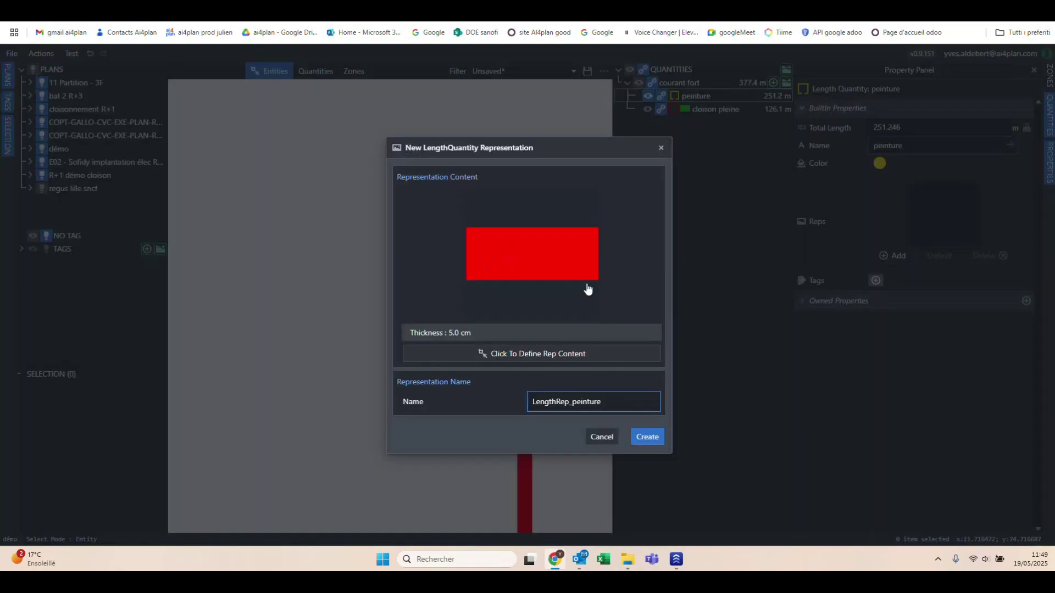
left_click(647, 437)
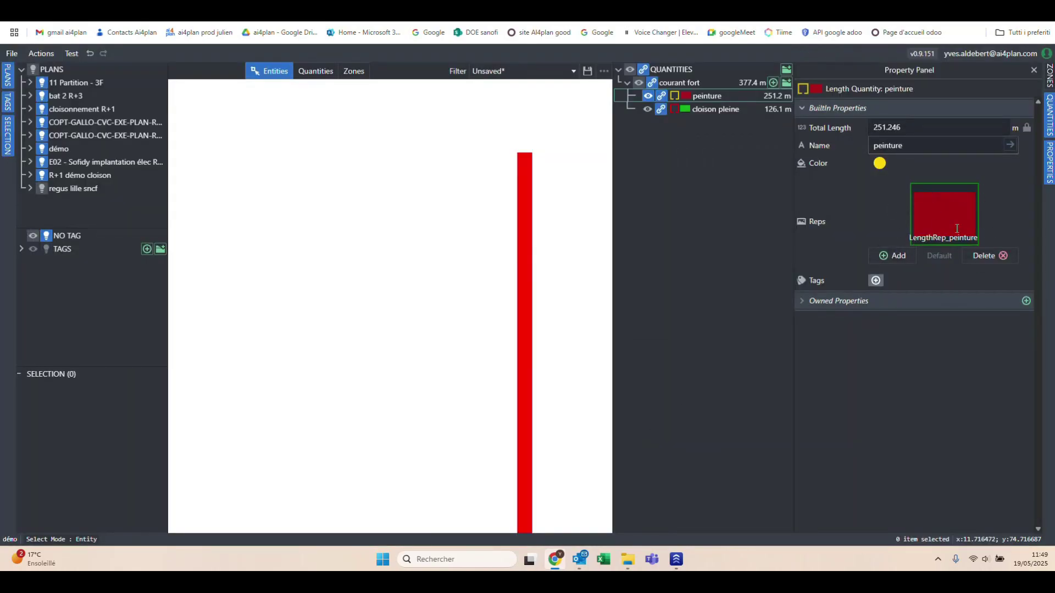
Close the peinture properties and delete the red contour from the blank area beside the building
scroll(514, 278, "down", 5)
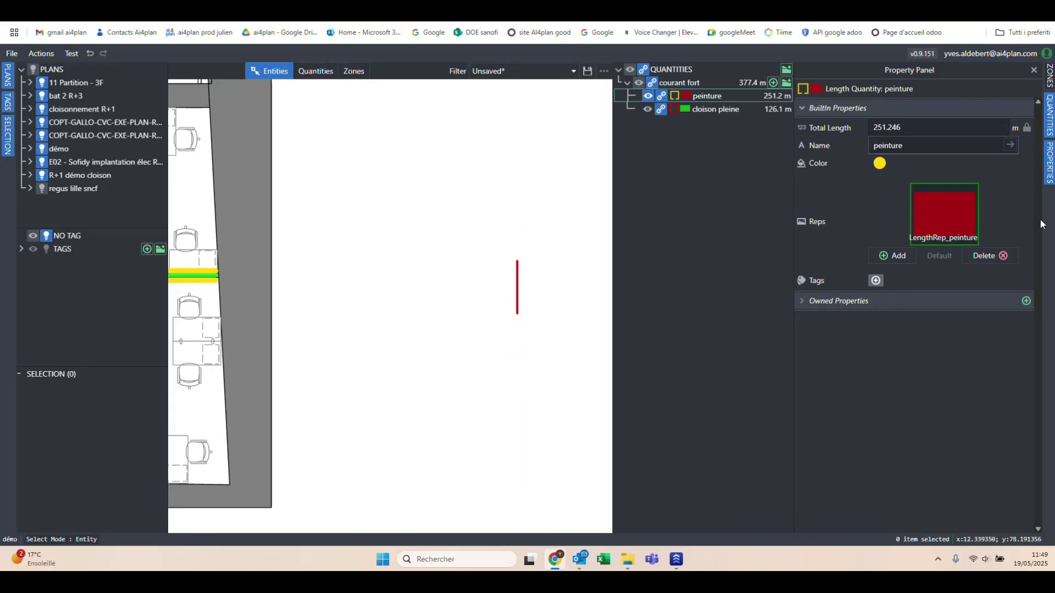
left_click(1049, 184)
left_click_drag(665, 331, 613, 232)
key("Delete")
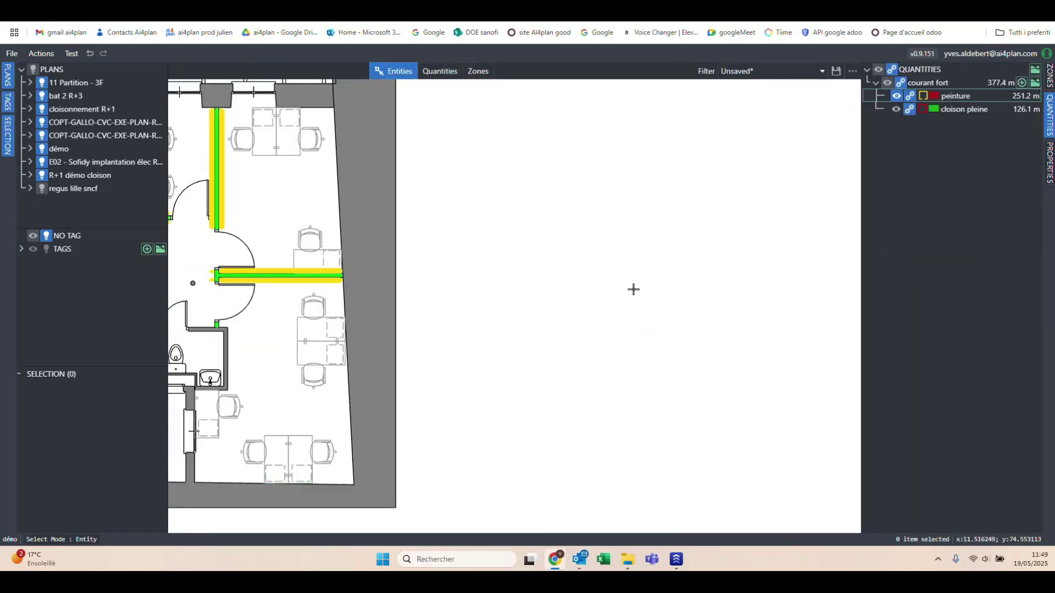
Add all items of the peinture quantity to the selection
scroll(633, 289, "down", 5)
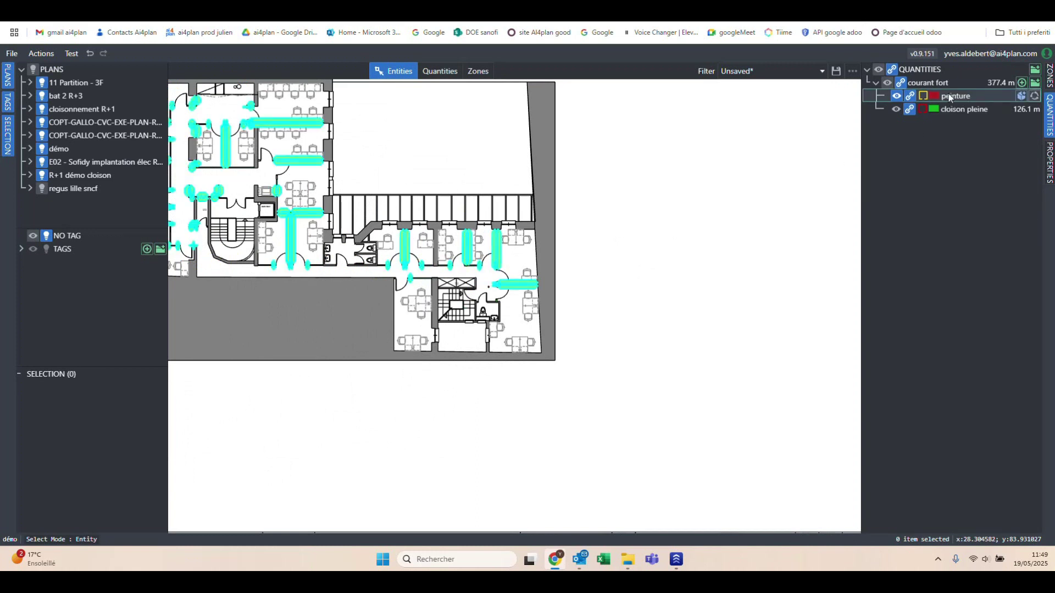
scroll(571, 283, "down", 3)
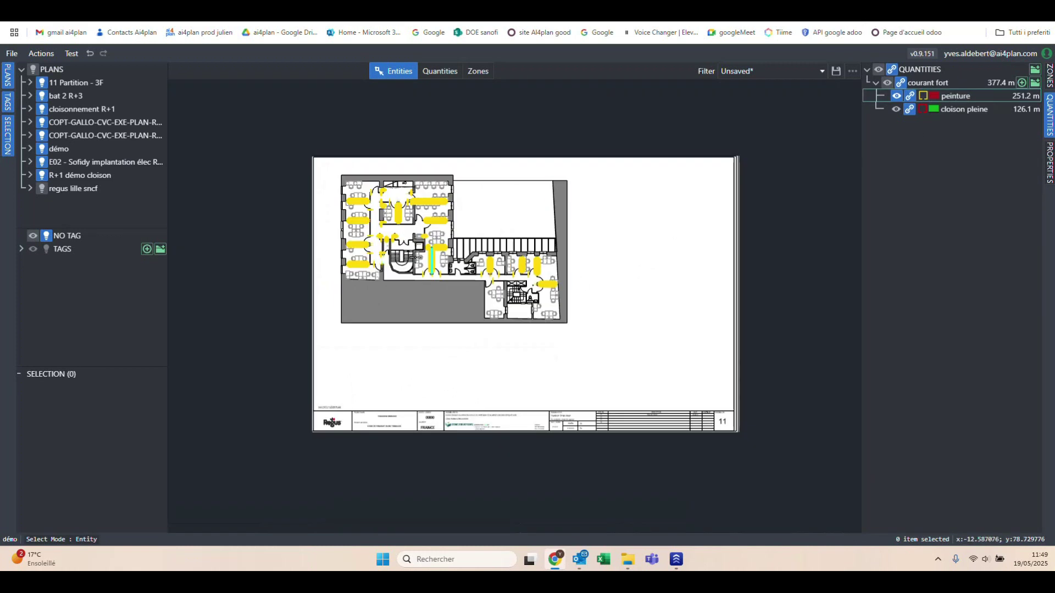
scroll(334, 237, "up", 5)
scroll(372, 314, "up", 3)
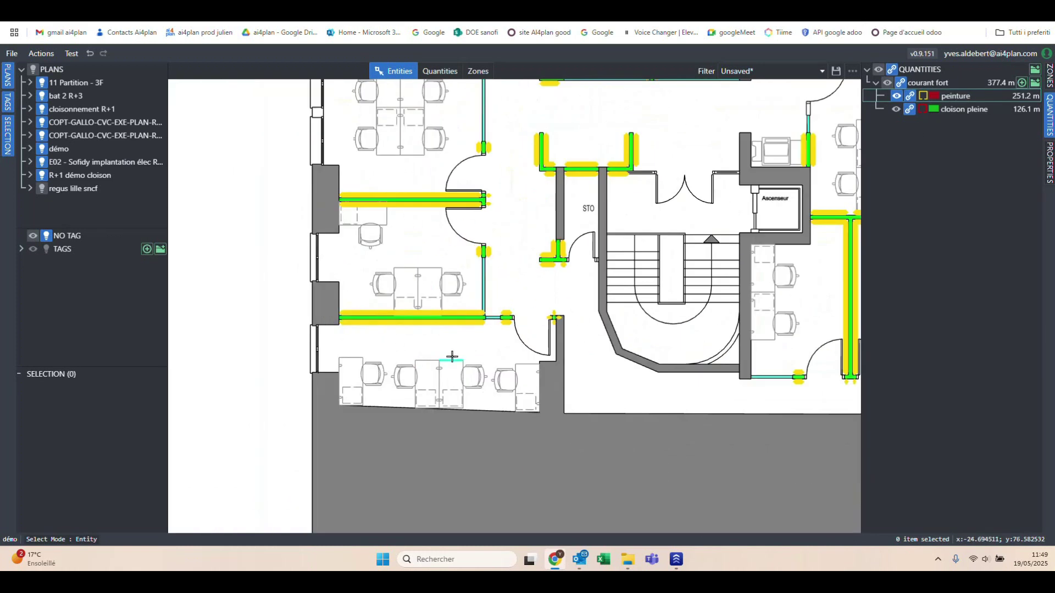
right_click(950, 97)
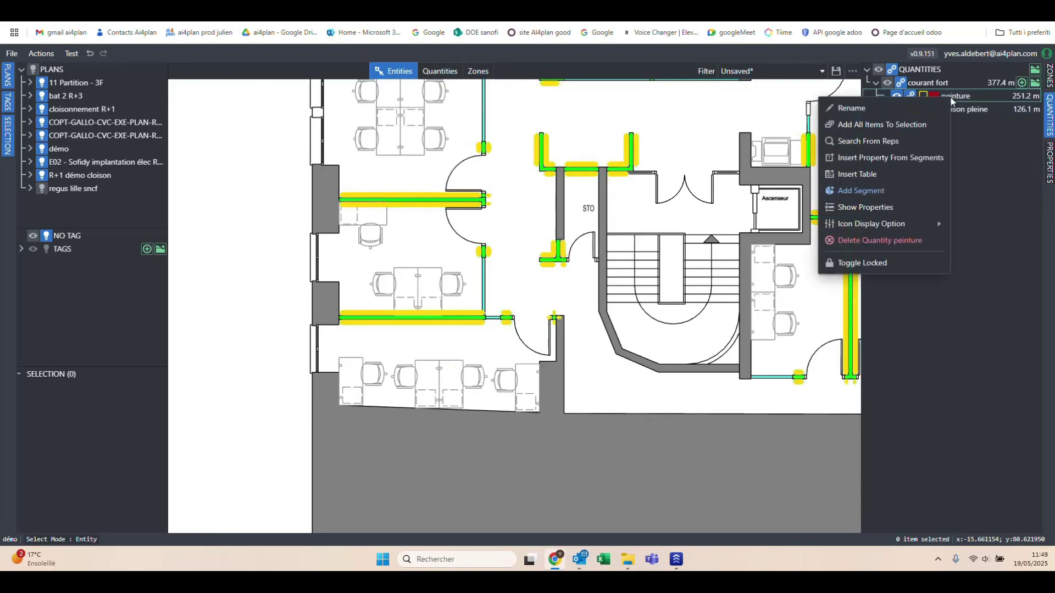
left_click(879, 125)
scroll(462, 154, "down", 2)
scroll(466, 199, "up", 4)
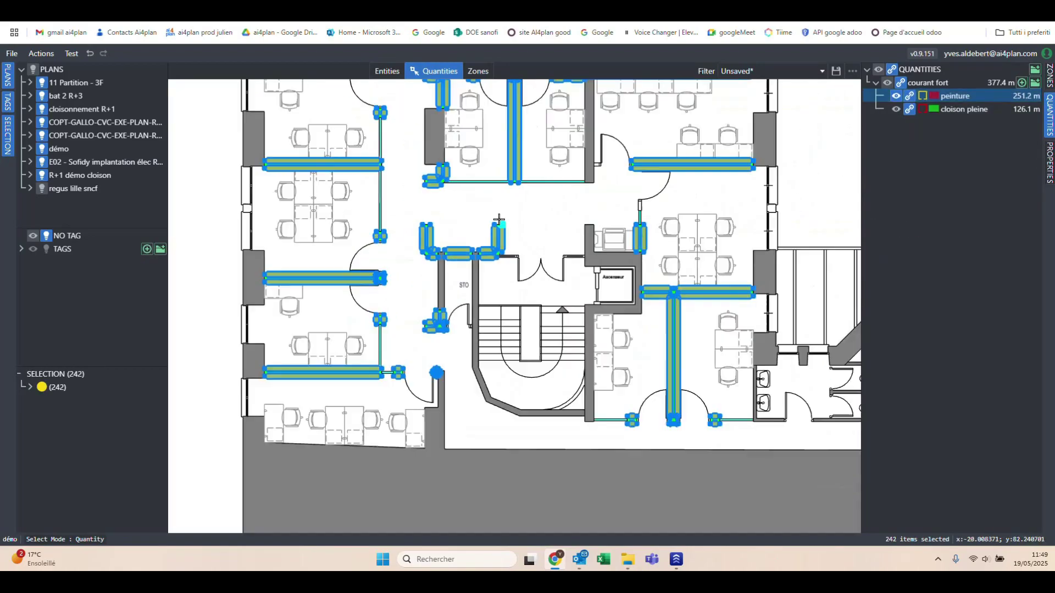
Insert the LengthRep_peinture representation on all selected peinture segments with a 0 mm offset from the segment
right_click(467, 198)
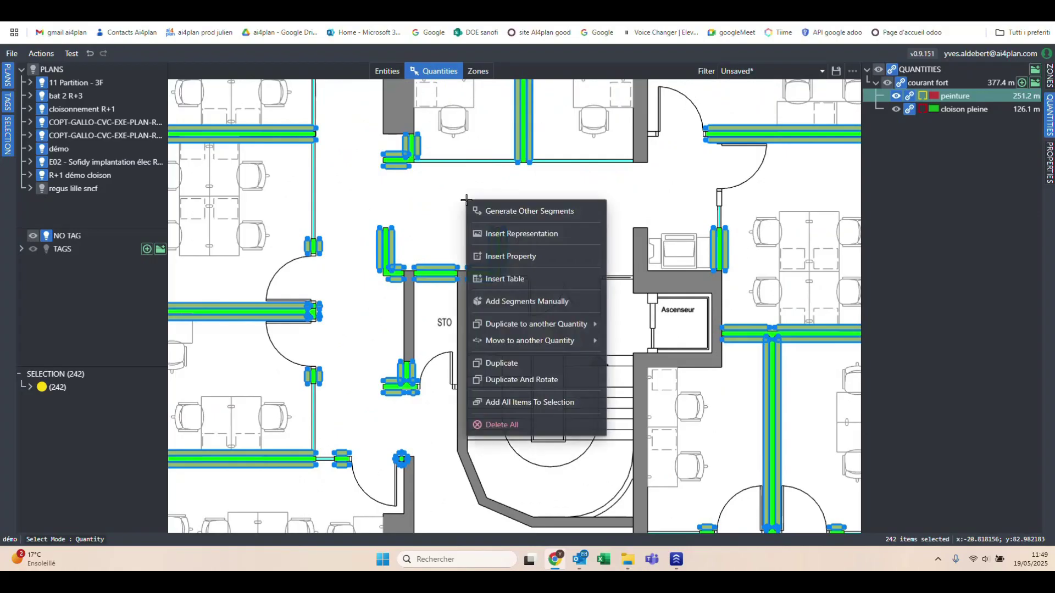
left_click(501, 238)
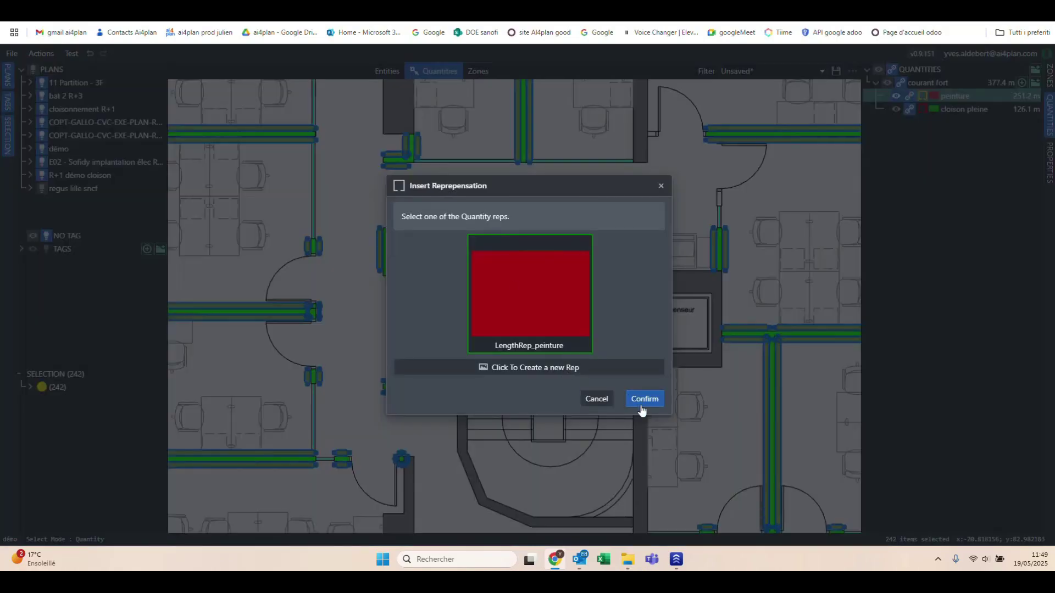
left_click(644, 403)
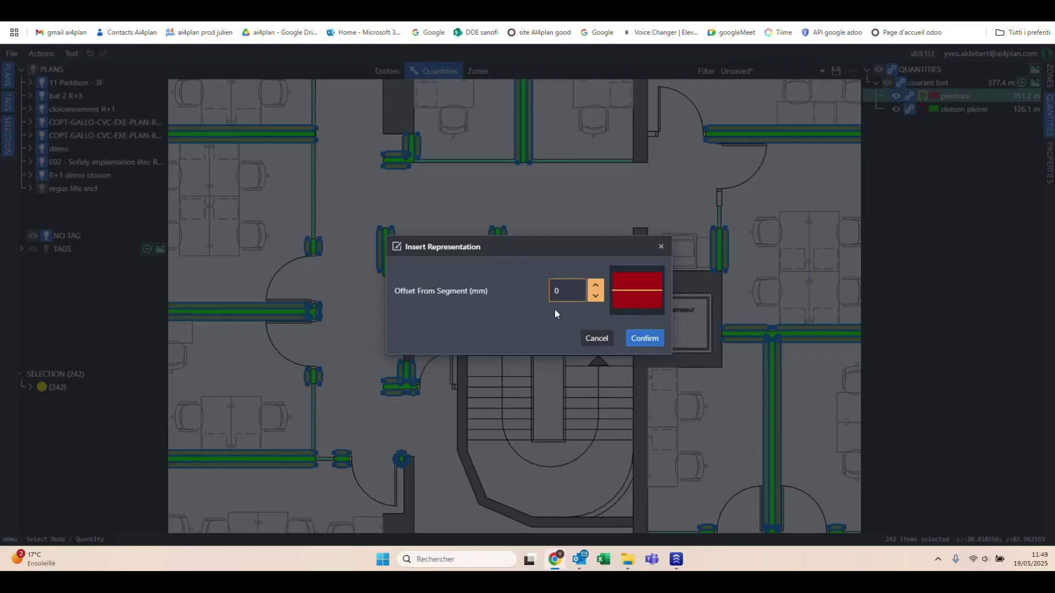
left_click(645, 338)
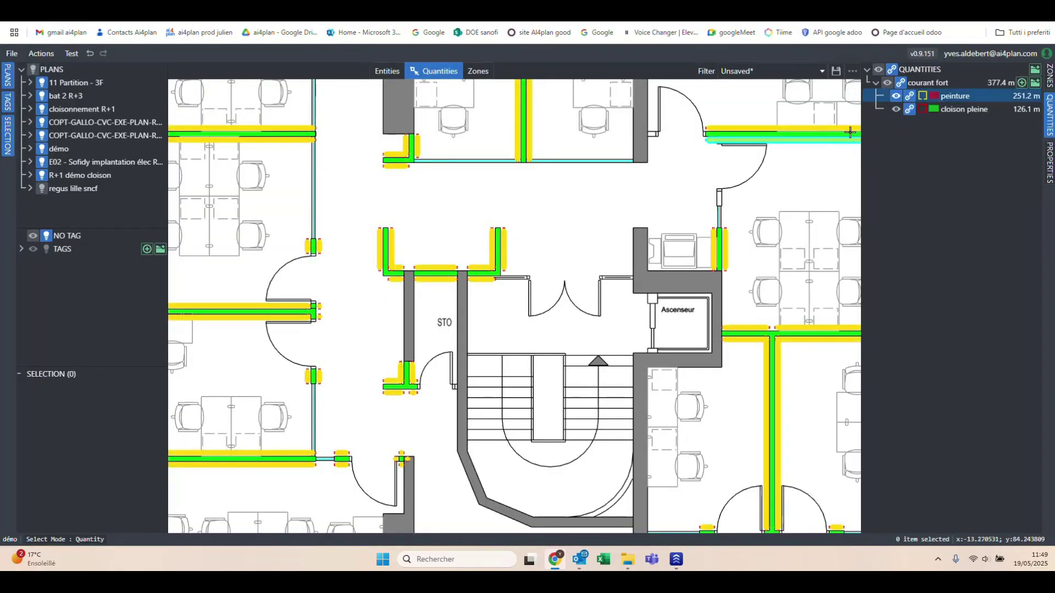
Examine the inserted red paint strips along both sides of the full partitions
scroll(705, 161, "down", 5)
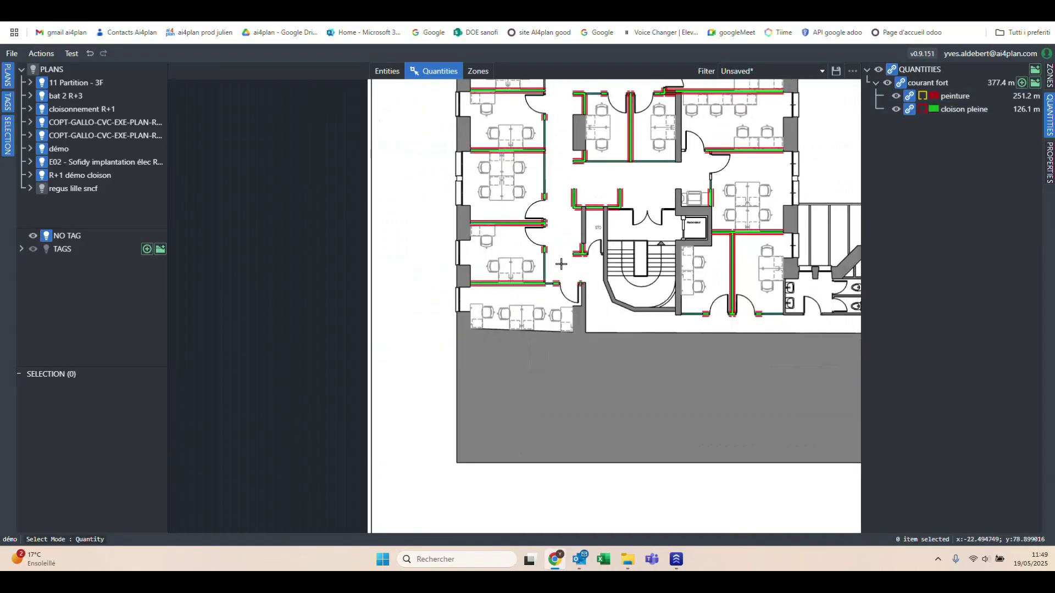
scroll(537, 290, "up", 8)
scroll(537, 290, "up", 3)
scroll(695, 313, "down", 3)
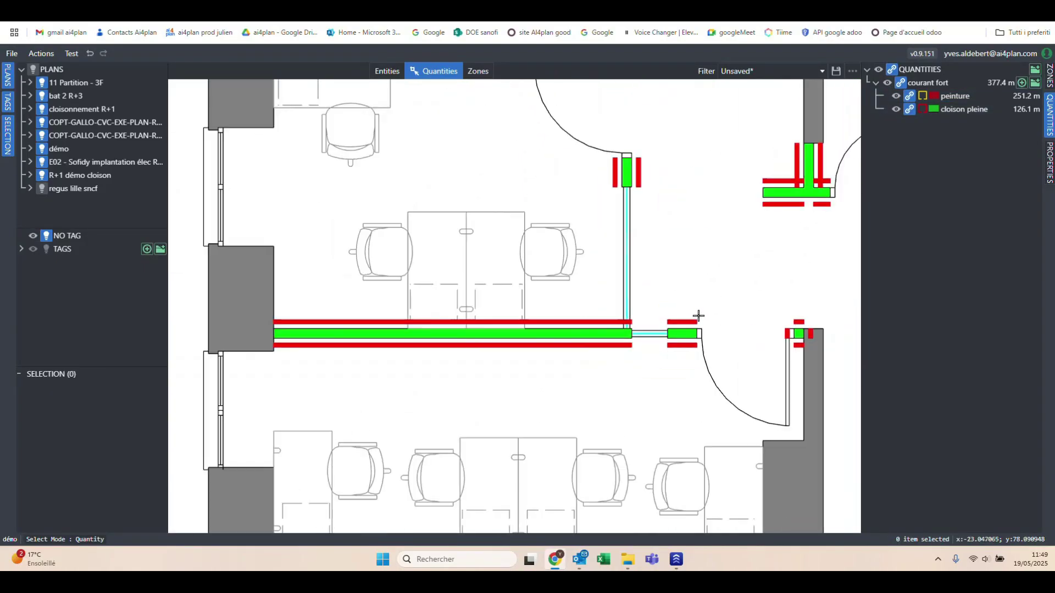
scroll(357, 274, "down", 3)
scroll(440, 167, "up", 4)
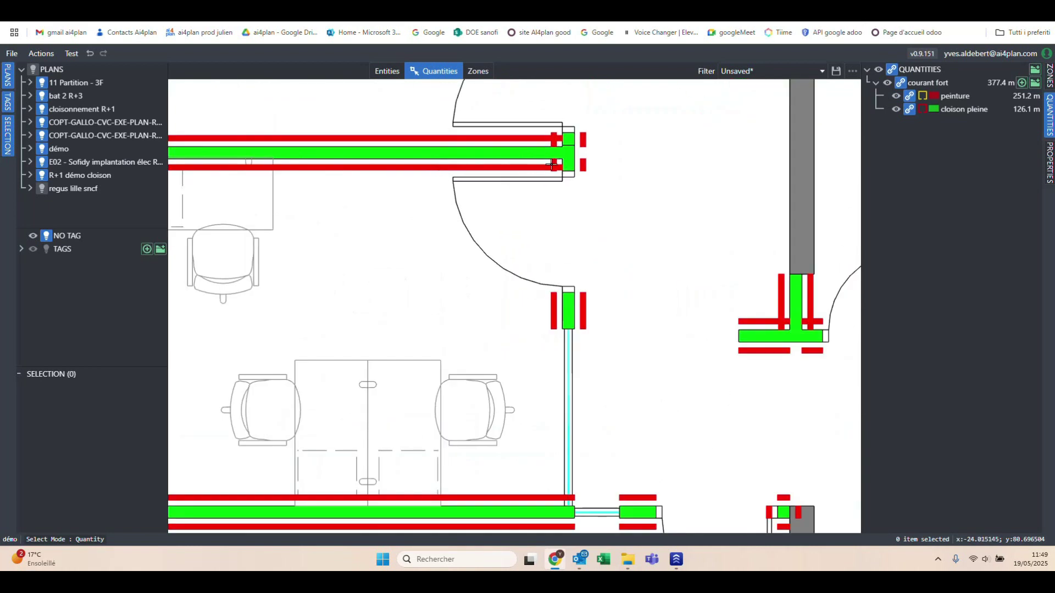
scroll(524, 301, "down", 3)
scroll(638, 178, "up", 3)
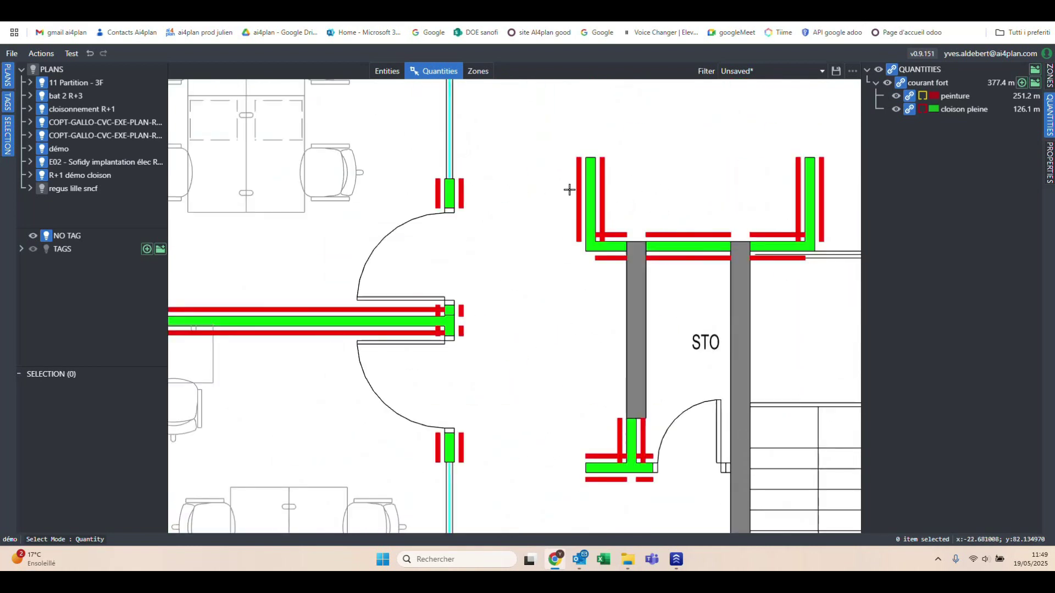
Switch to entity selection and select the red strips above two horizontal partitions of the offices along the west facade
left_click(391, 72)
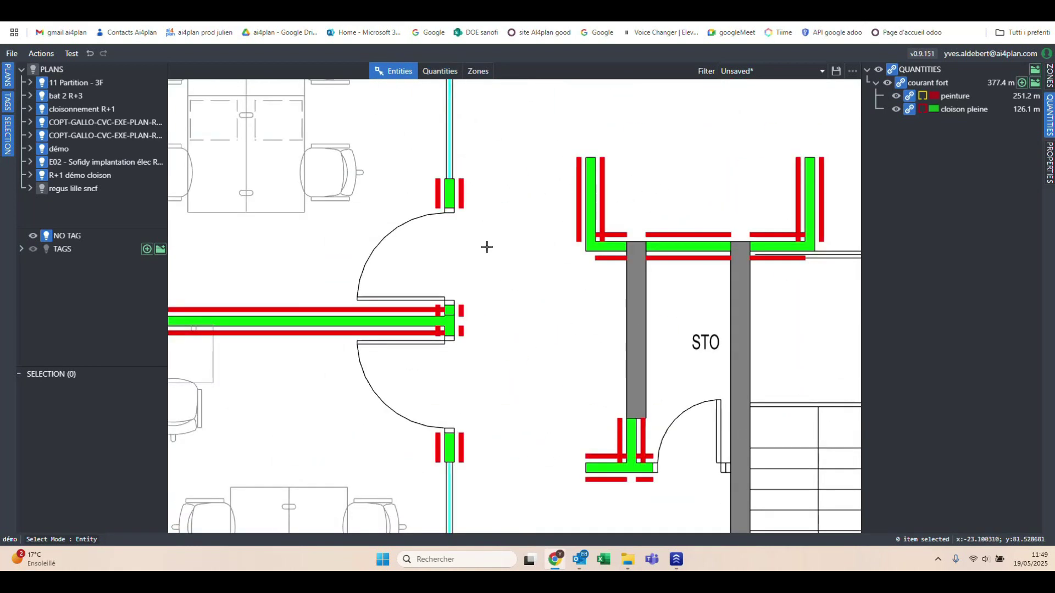
scroll(486, 247, "down", 3)
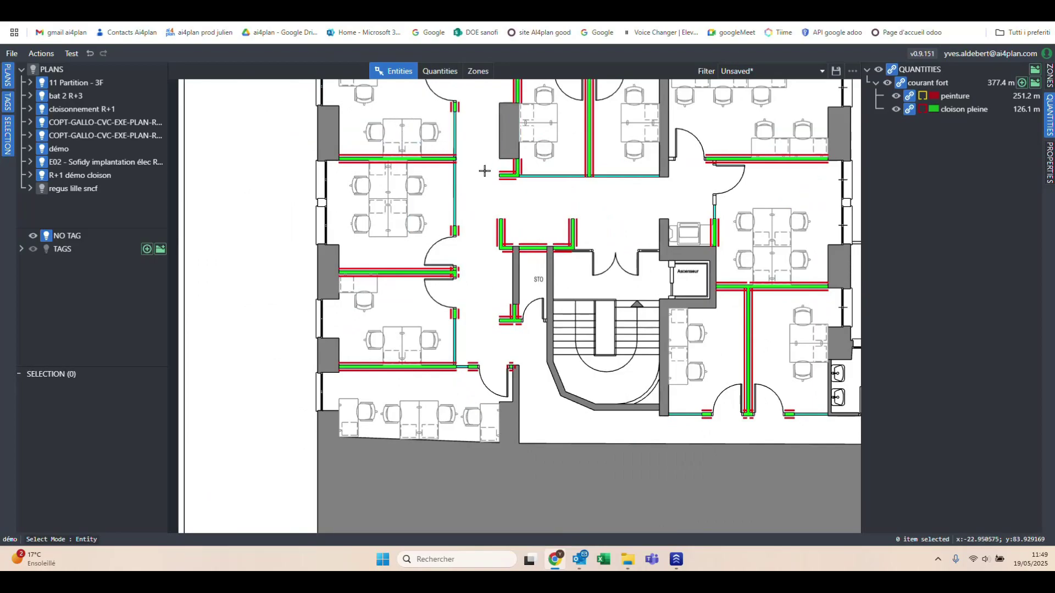
scroll(485, 170, "up", 5)
scroll(524, 269, "down", 5)
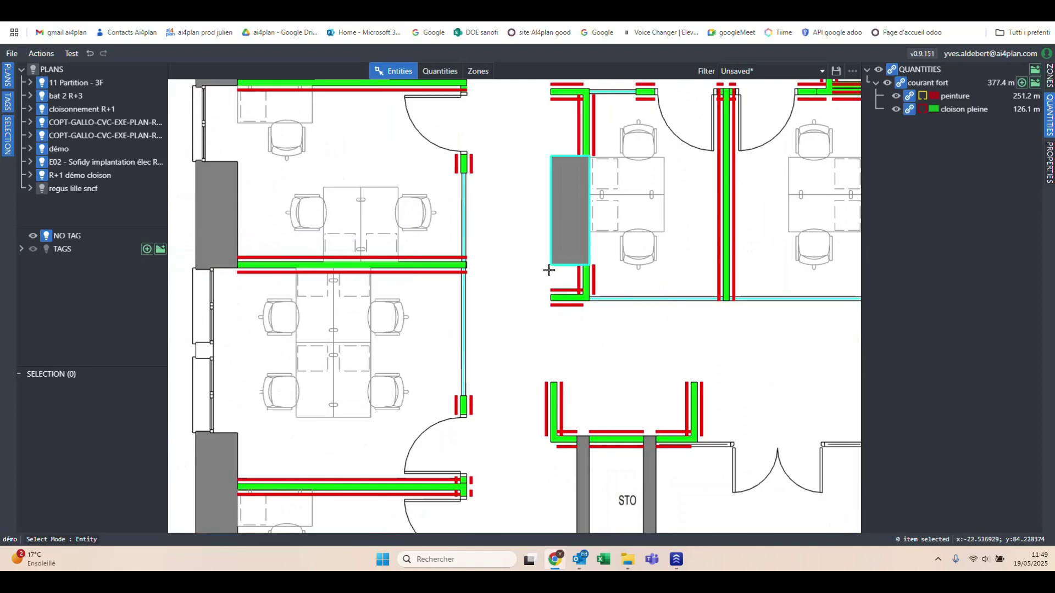
scroll(493, 246, "up", 4)
left_click(448, 280)
scroll(446, 241, "down", 3)
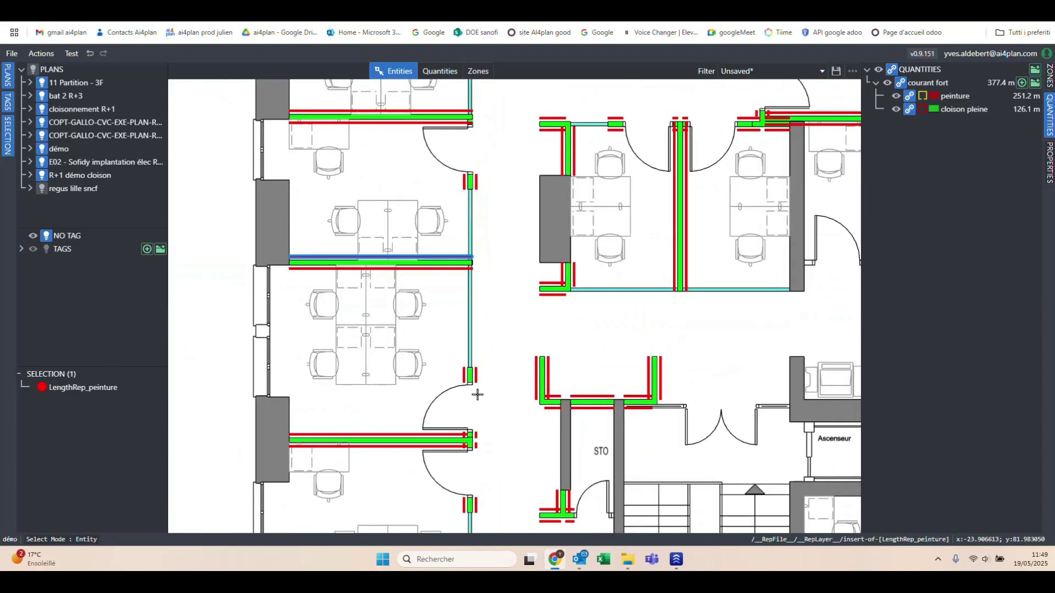
scroll(409, 432, "up", 2)
left_click(410, 431, "shift")
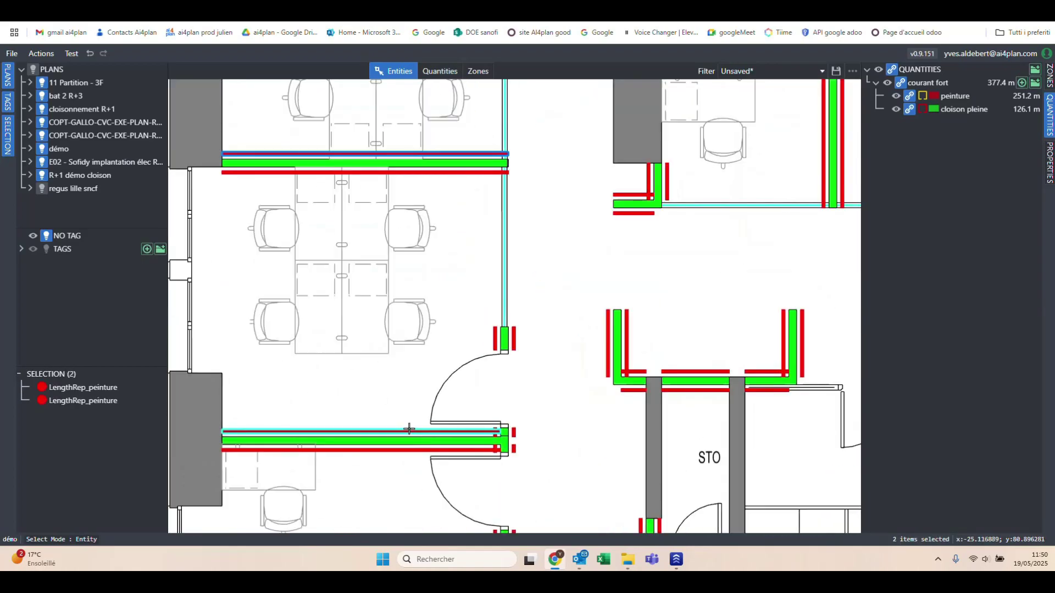
Add to the selection two red strips in the offices beside the elevator and both strips of the partition between the offices beside the toilets
scroll(371, 337, "down", 4)
scroll(800, 360, "up", 3)
scroll(645, 412, "up", 3)
left_click(662, 429, "shift")
left_click(561, 485, "shift")
scroll(449, 319, "down", 5)
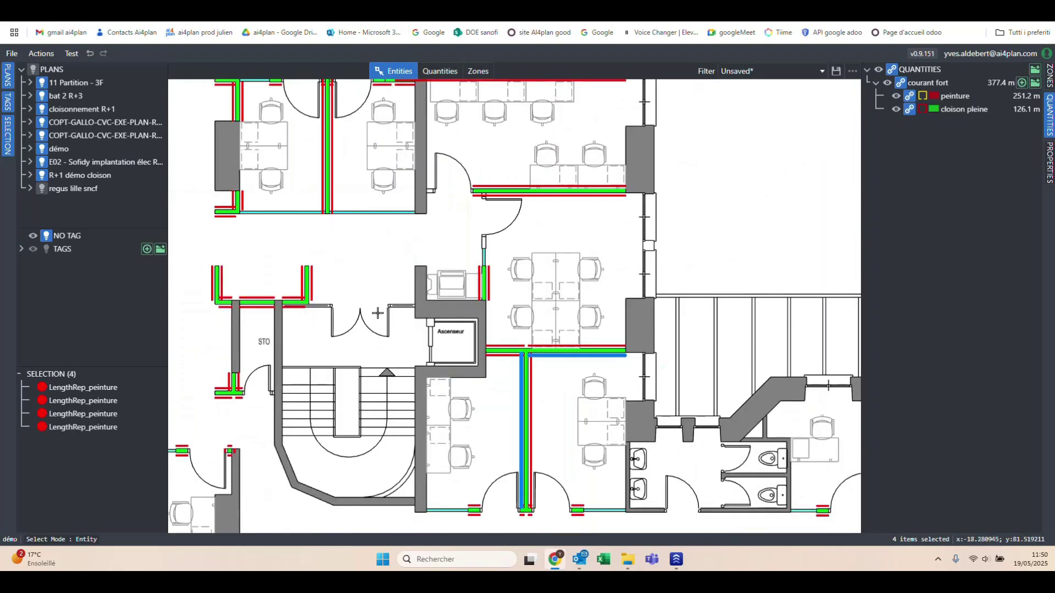
scroll(763, 423, "up", 4)
left_click(614, 372, "shift")
left_click(615, 372, "shift")
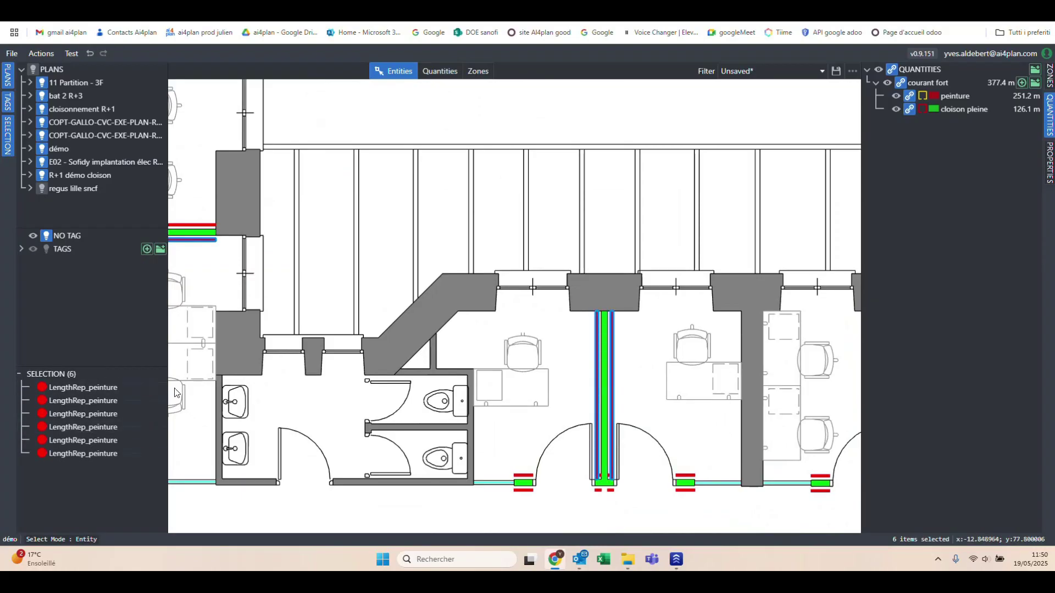
Add two red strips in the eastern corner offices to the selection, recolor all selected strips blue and clear the selection
scroll(428, 325, "down", 3)
scroll(682, 412, "up", 3)
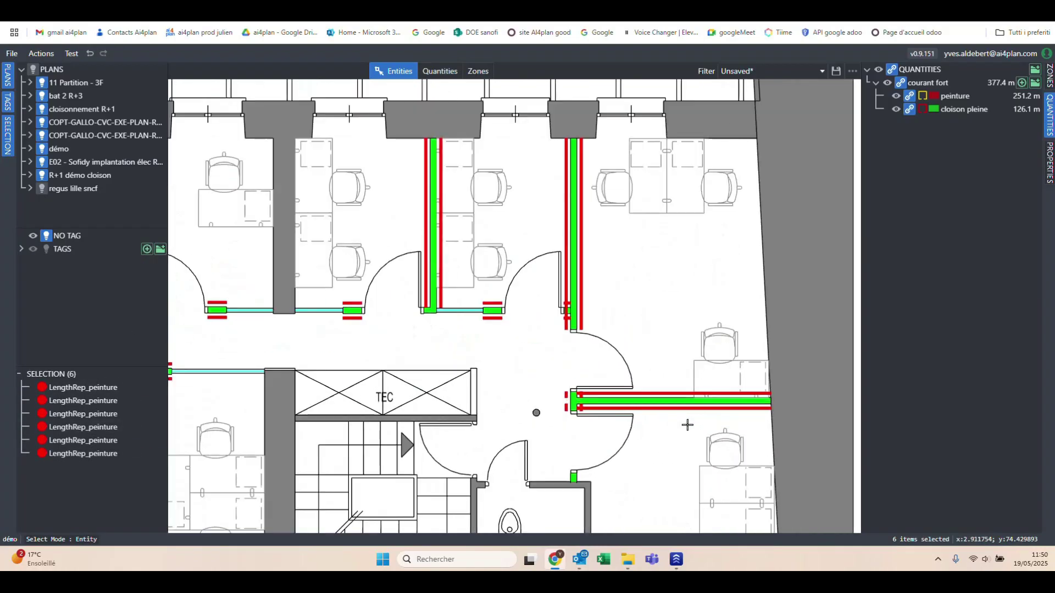
left_click(682, 412, "shift")
left_click(592, 272, "shift")
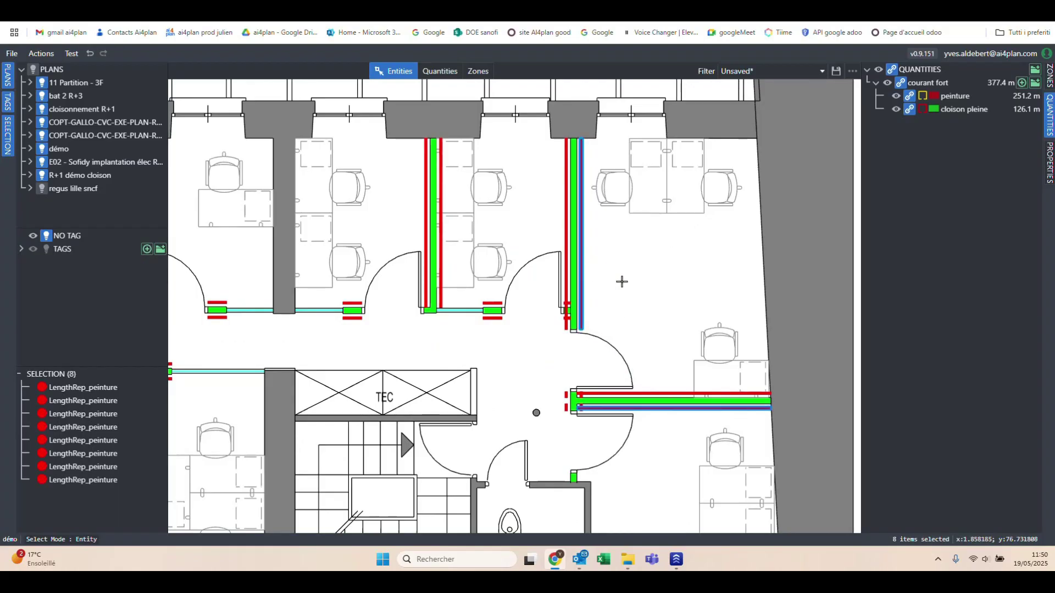
right_click(622, 266)
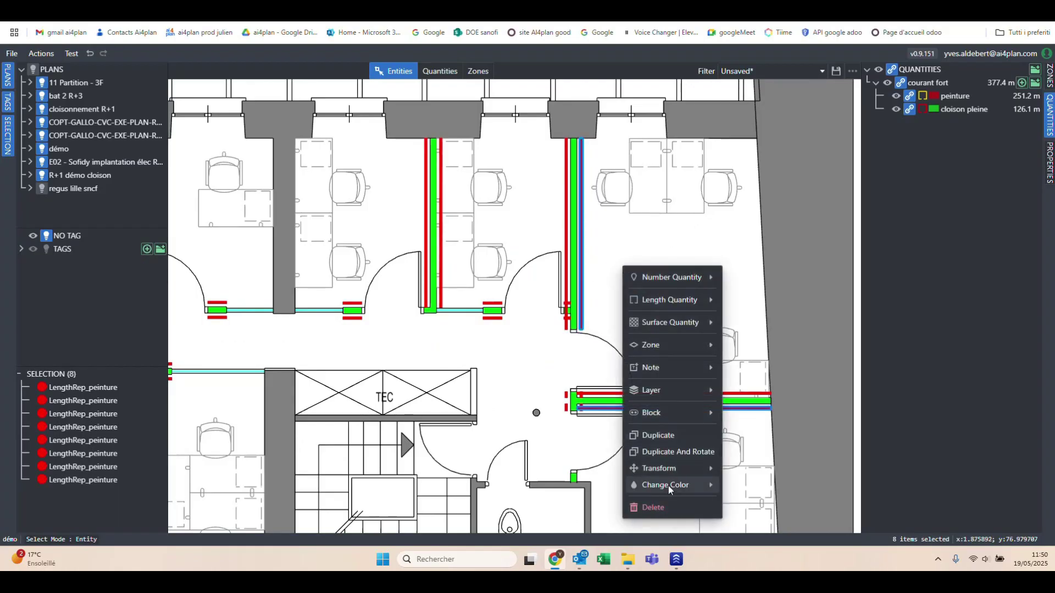
mouse_move(671, 490)
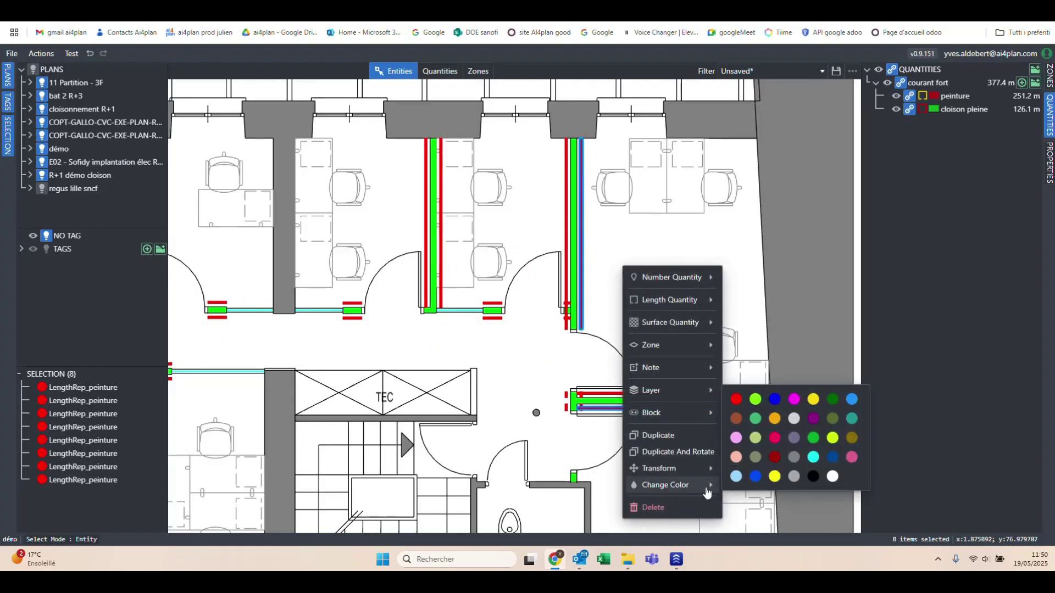
left_click(756, 476)
left_click(659, 276)
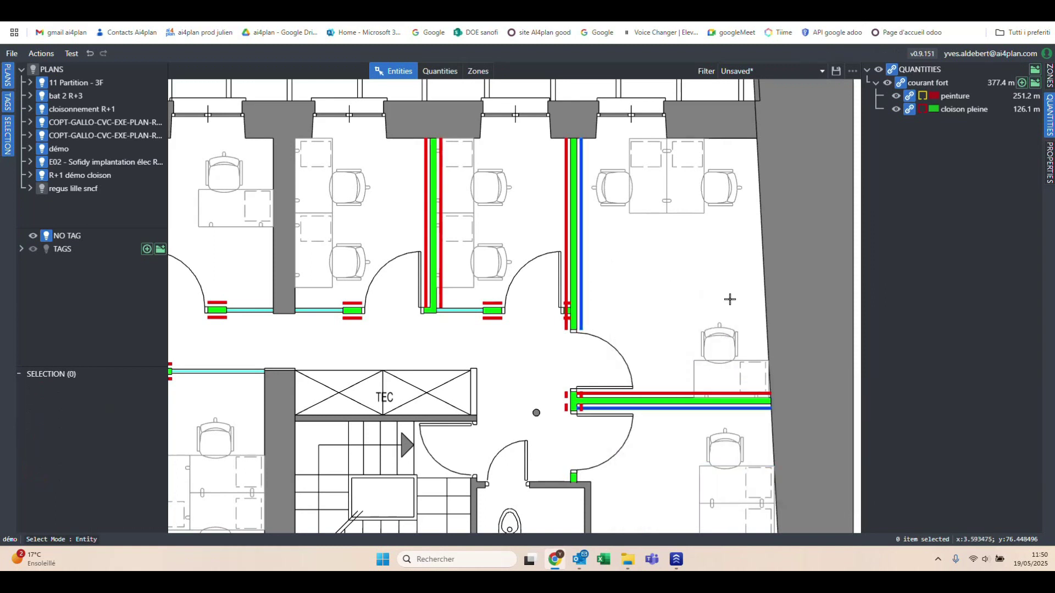
Start a length quantity search and define its cross section on the blue strip in the eastern corner office
scroll(730, 297, "down", 5)
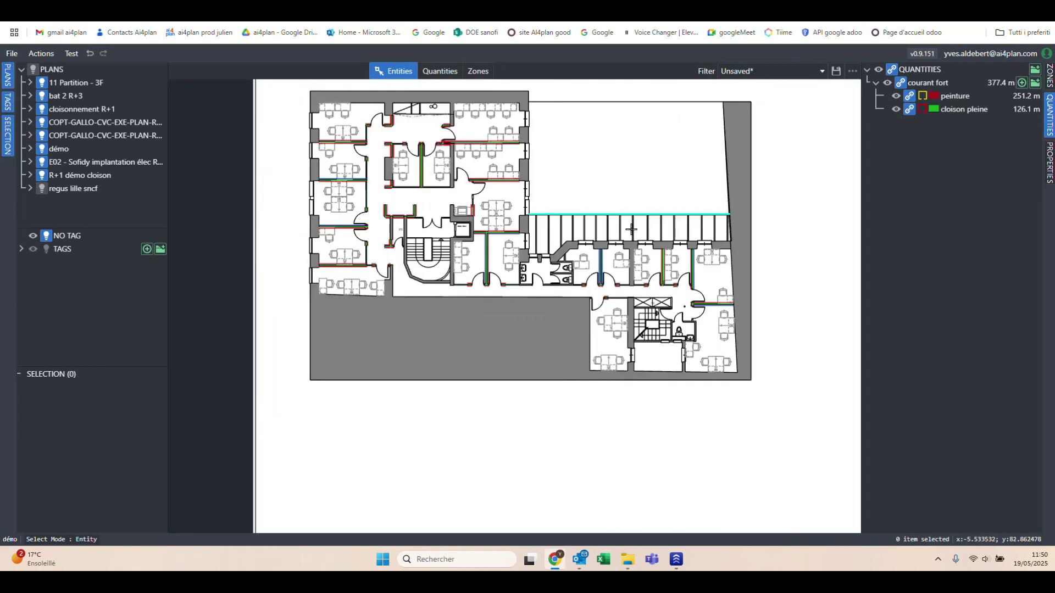
scroll(736, 253, "up", 3)
scroll(725, 224, "up", 3)
scroll(618, 261, "up", 3)
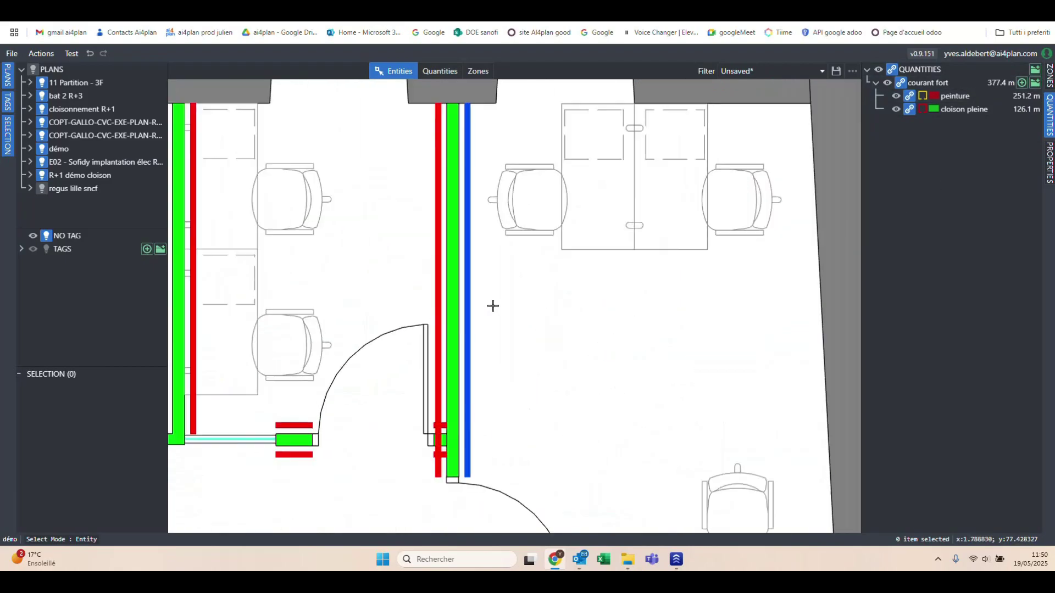
scroll(492, 304, "up", 3)
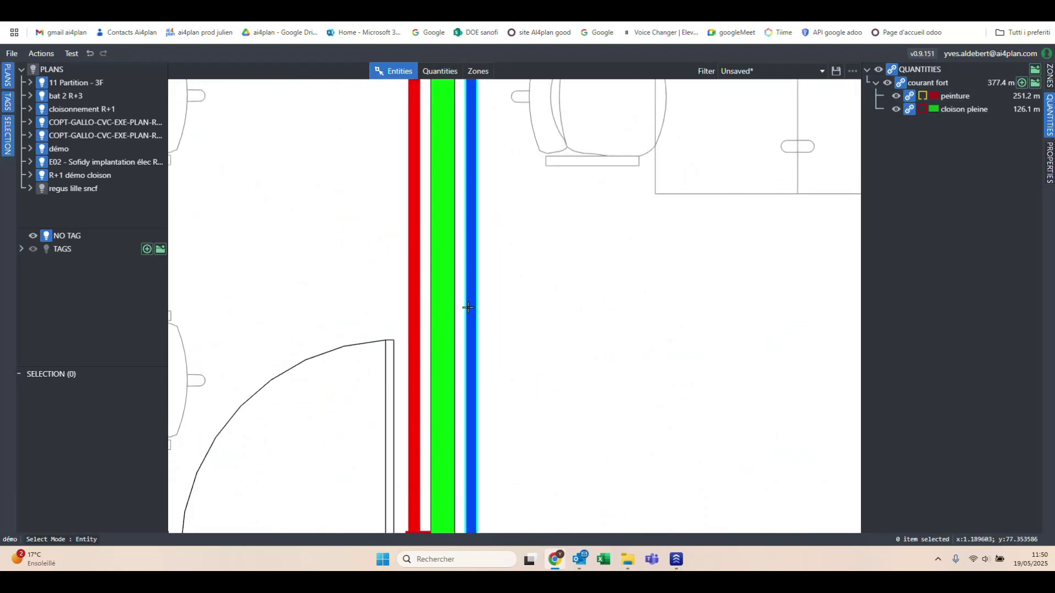
right_click(506, 295)
mouse_move(566, 336)
left_click(632, 330)
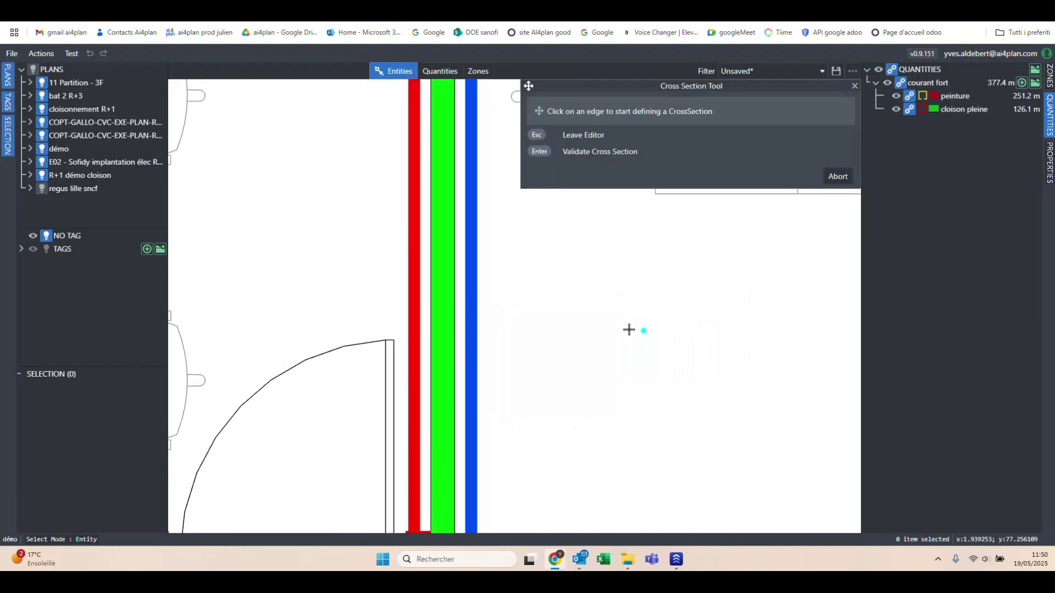
left_click(468, 324)
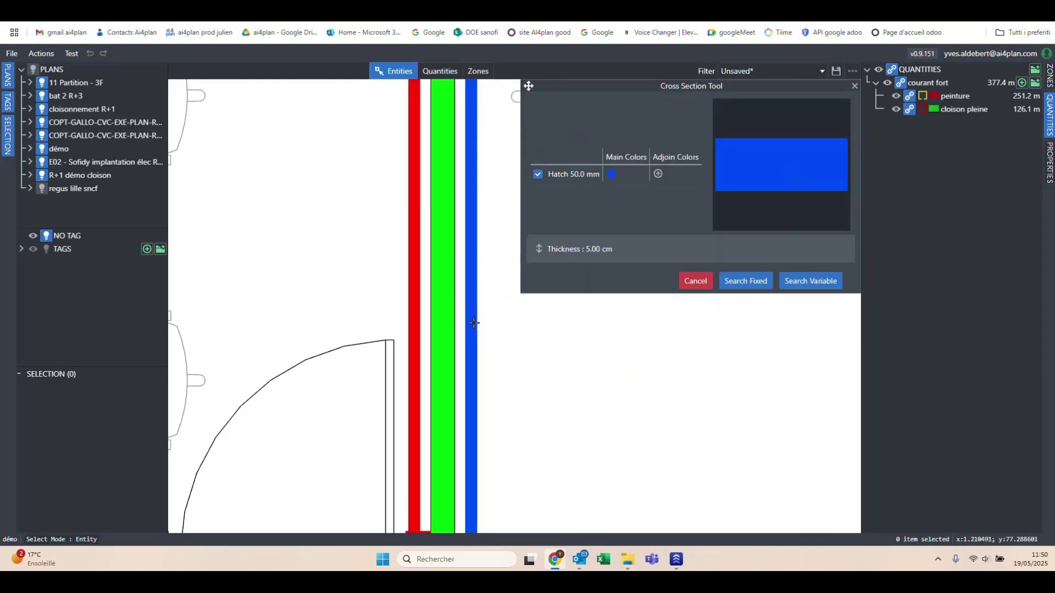
Run a fixed search with a 3 mm line spacing tolerance into a new quantity named "peinture bleue" in the courant fort folder
left_click(758, 287)
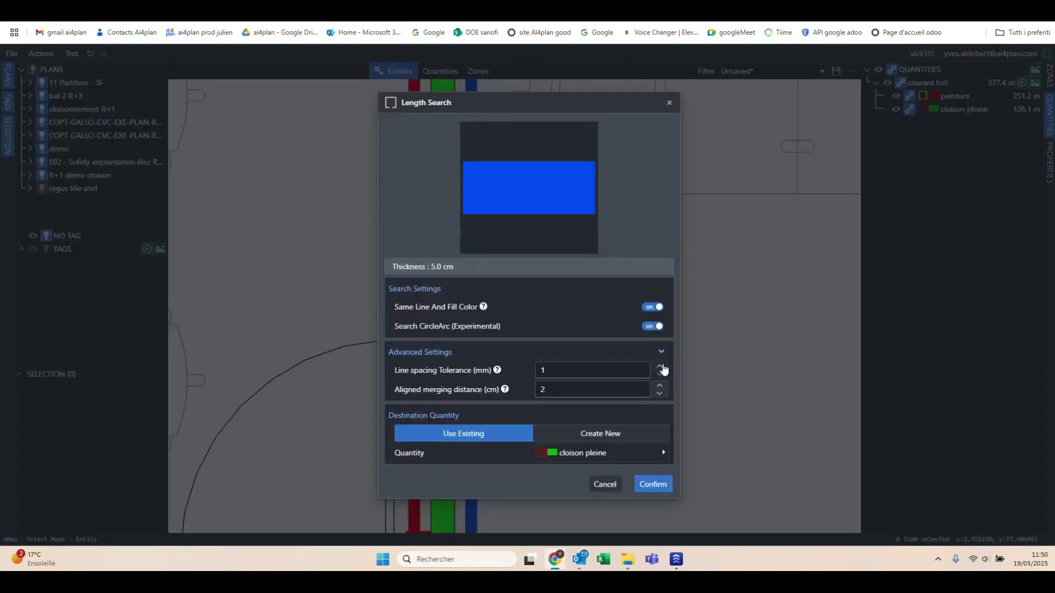
left_click(603, 437)
left_click(588, 474)
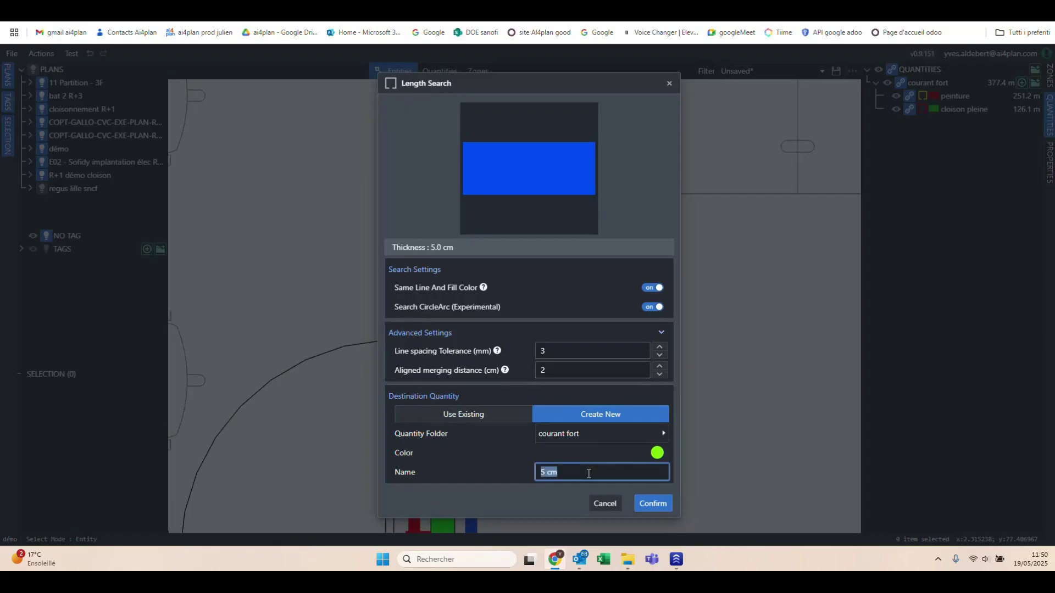
type("peinture bleue")
left_click(653, 504)
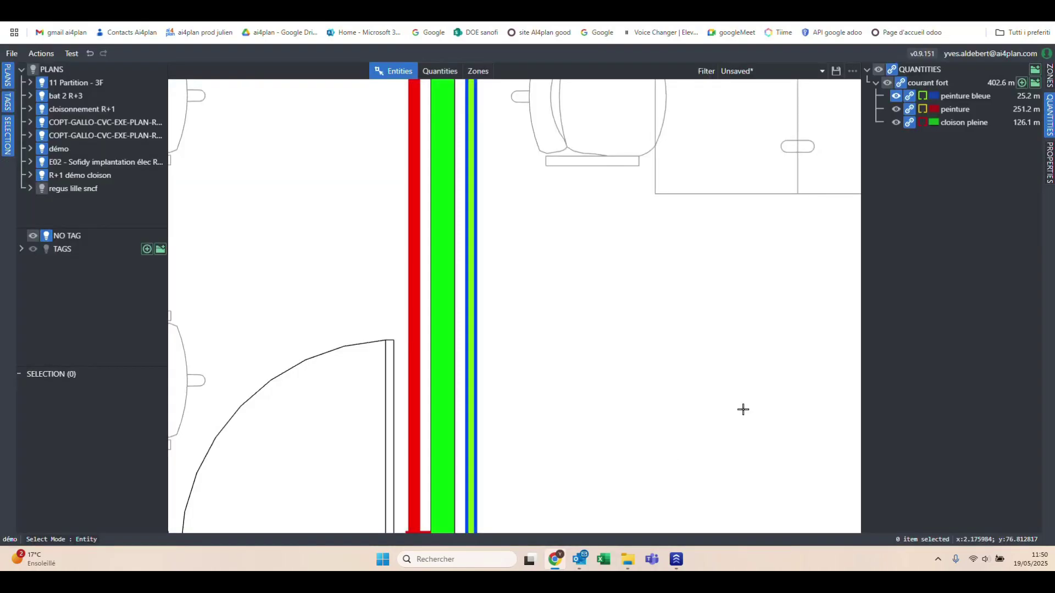
Inspect the peinture bleue segments on the plan and display the peinture quantity for comparison
scroll(674, 339, "down", 3)
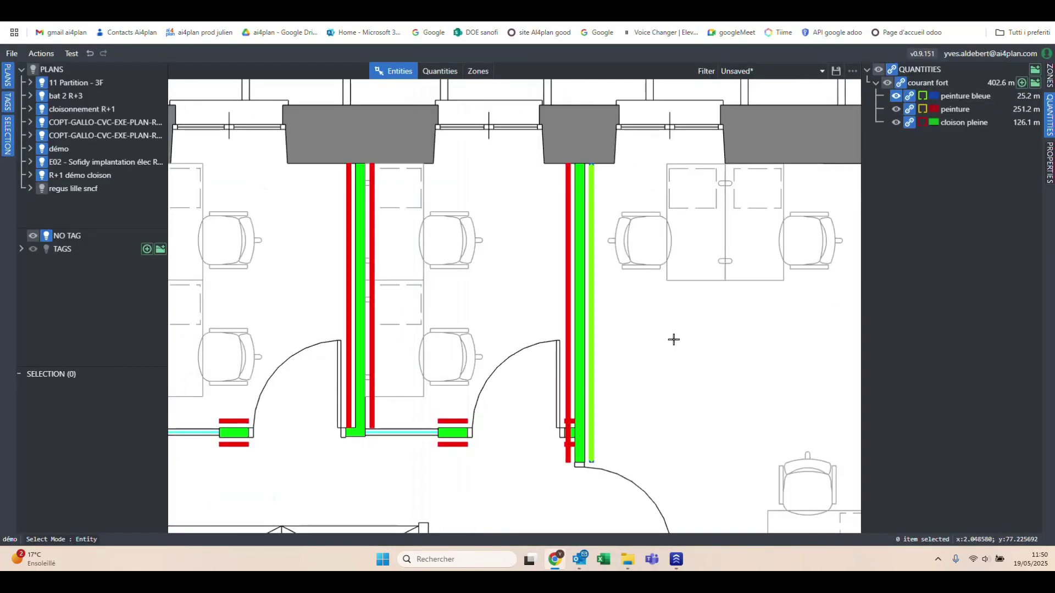
scroll(839, 306, "down", 2)
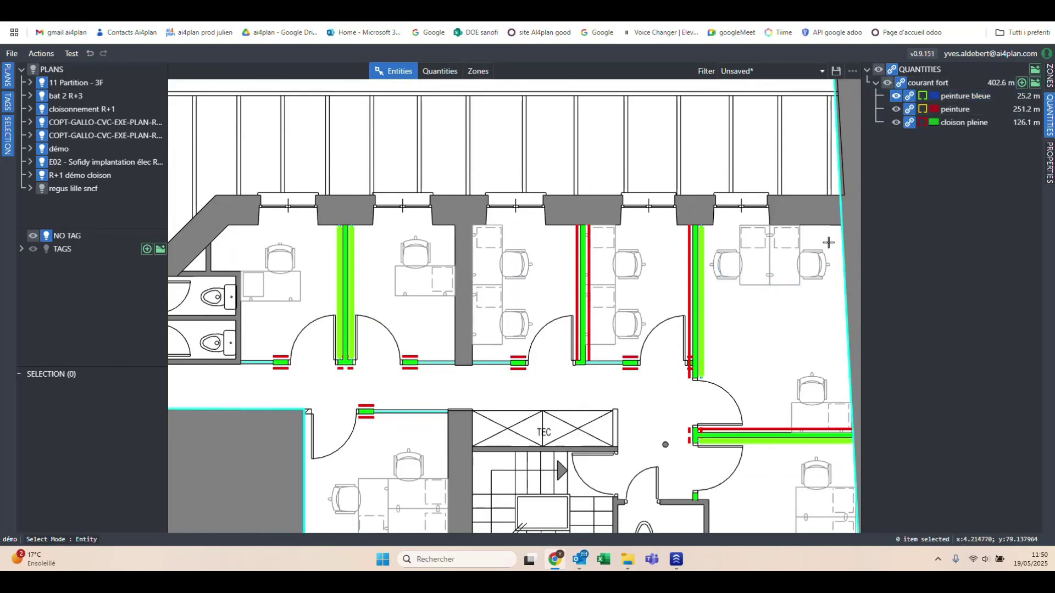
scroll(693, 289, "up", 3)
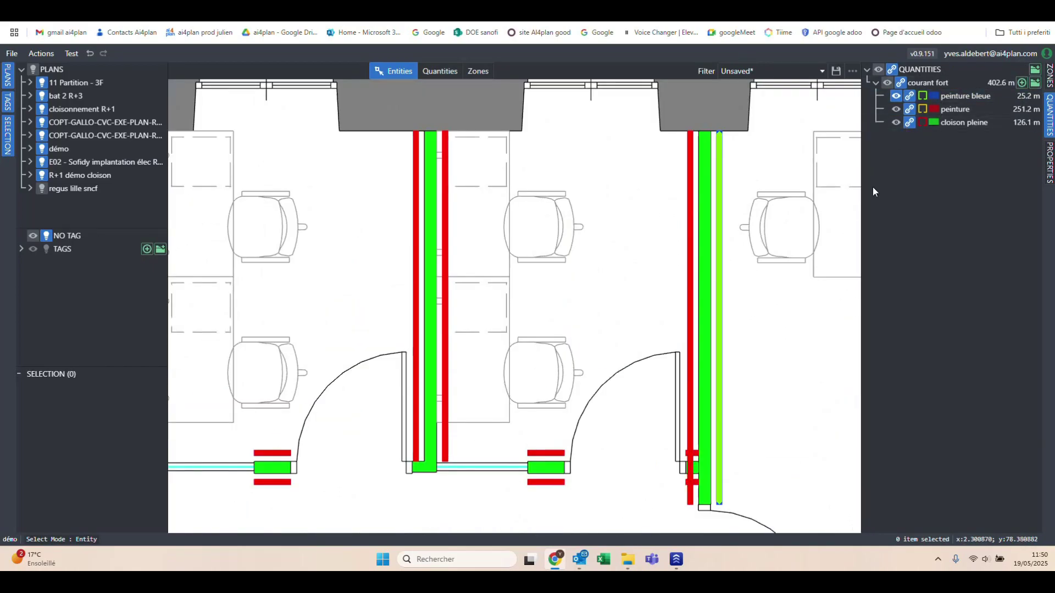
left_click(896, 110)
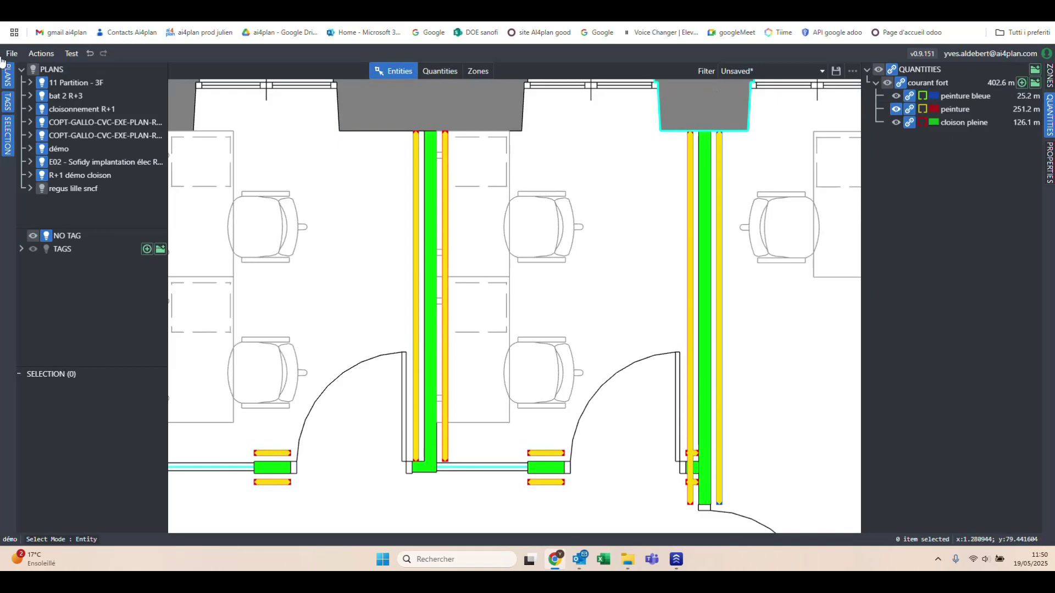
Undo the creation of the peinture bleue quantity and the blue recoloring of the paint strips
left_click(89, 53)
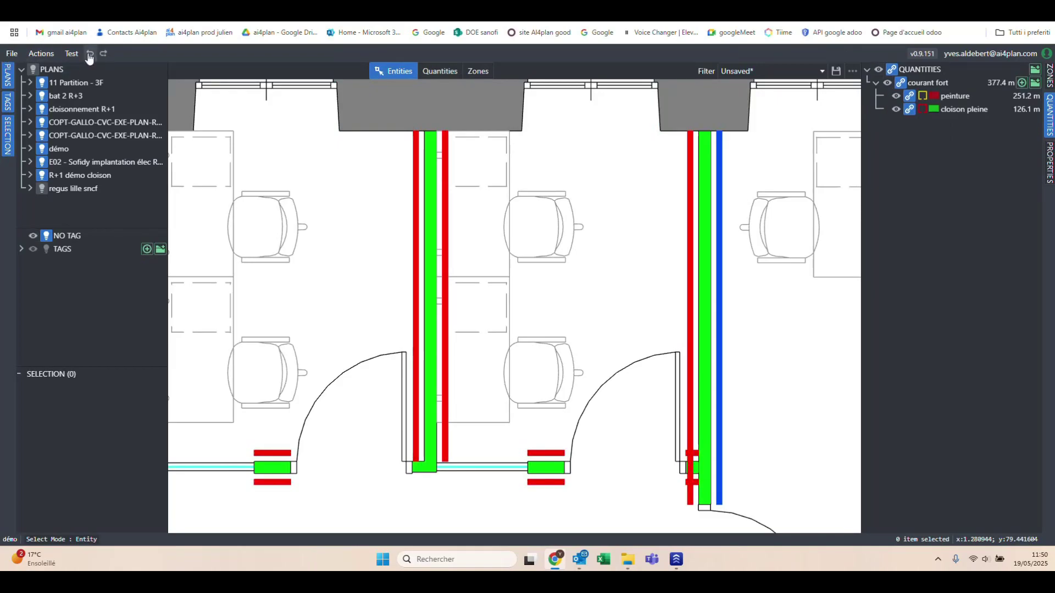
scroll(789, 489, "up", 5)
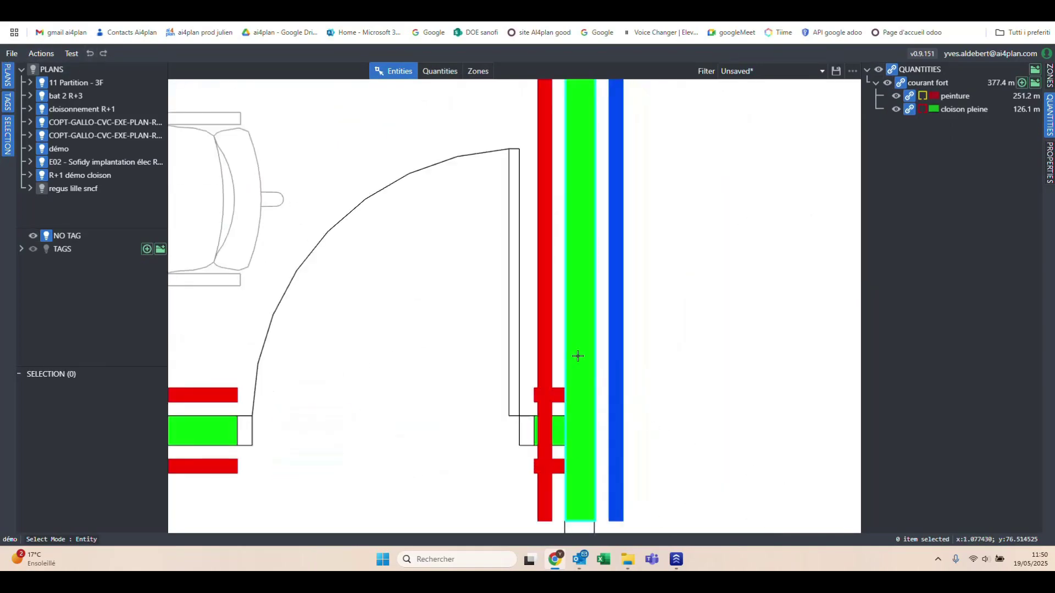
scroll(577, 356, "down", 2)
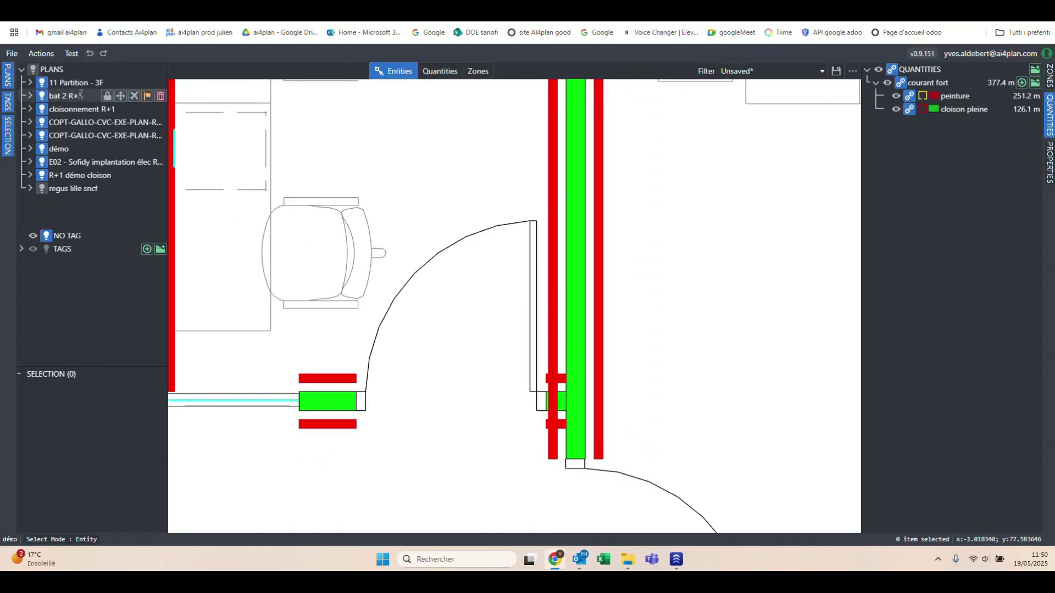
Undo the insertion of the red paint representation so only the peinture quantity segments remain along the partitions
left_click(90, 55)
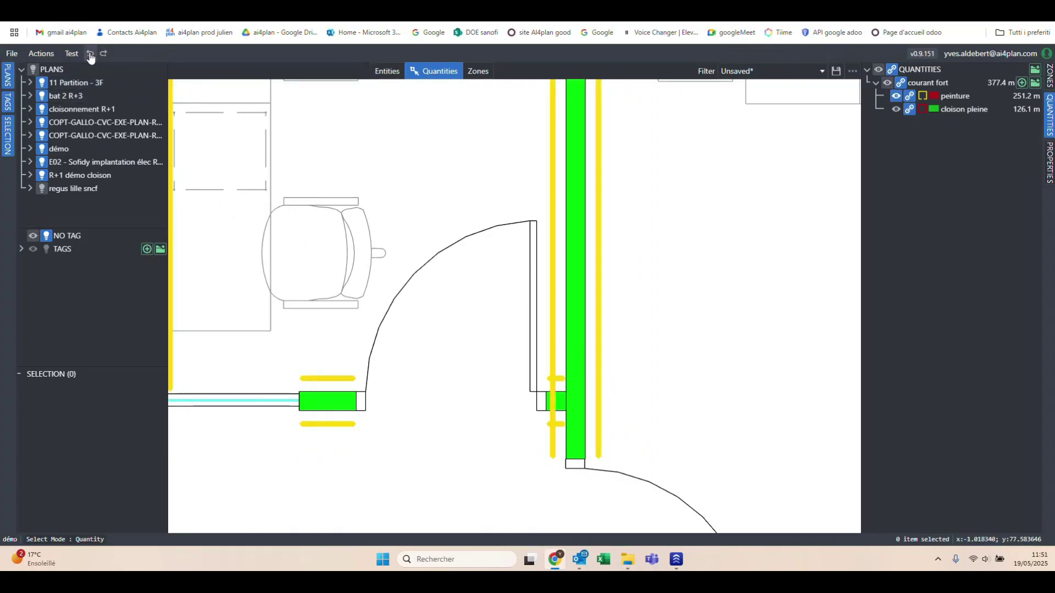
scroll(445, 212, "down", 5)
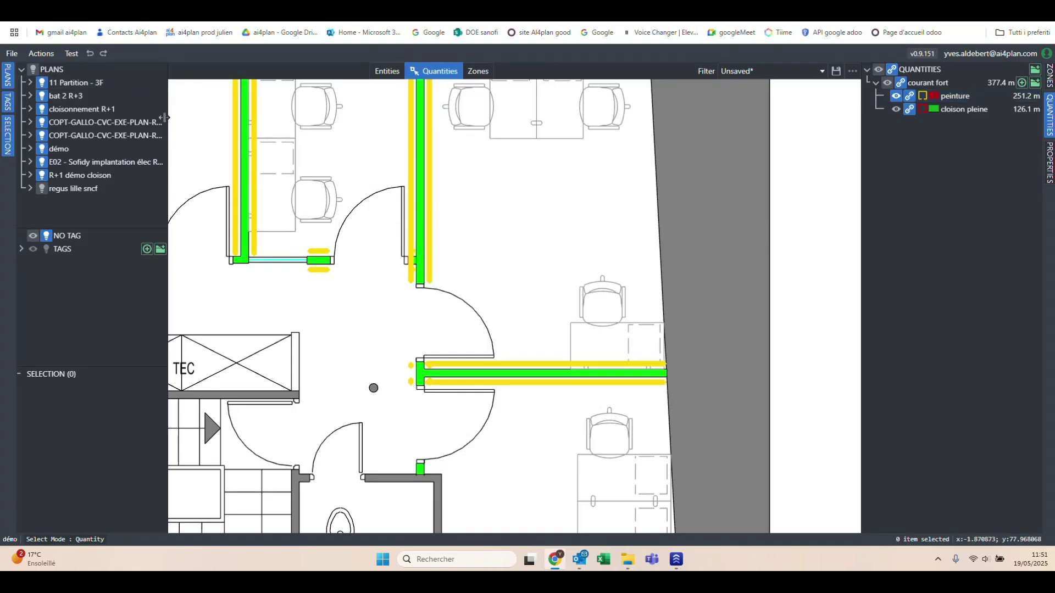
left_click(90, 53)
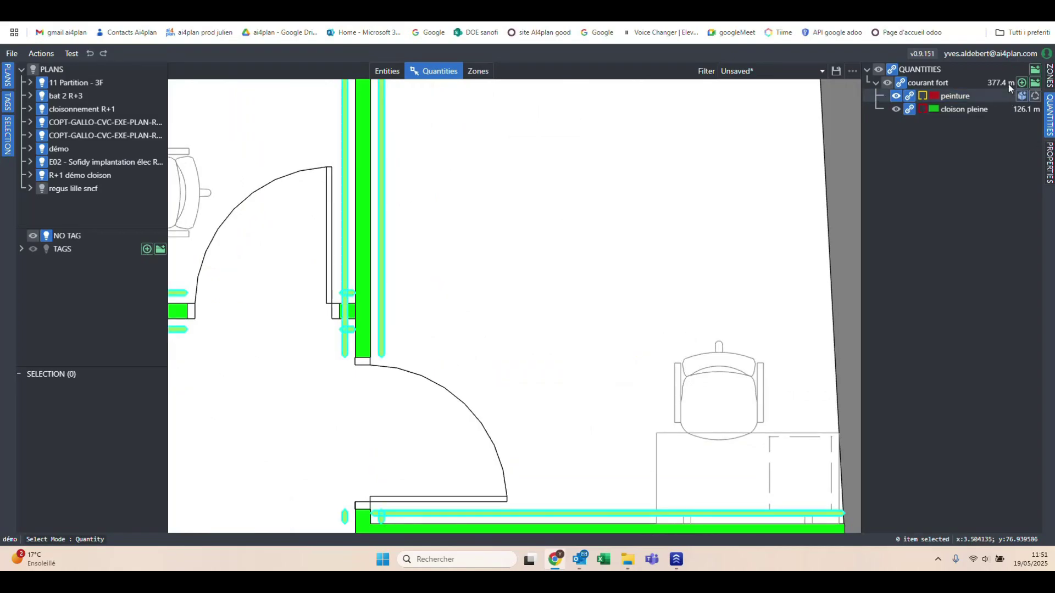
Create a cyan length quantity named "peinture bleue" in the courant fort folder, without adding segments manually
left_click(1021, 83)
left_click(570, 267)
double_click(534, 317)
type("peinture ")
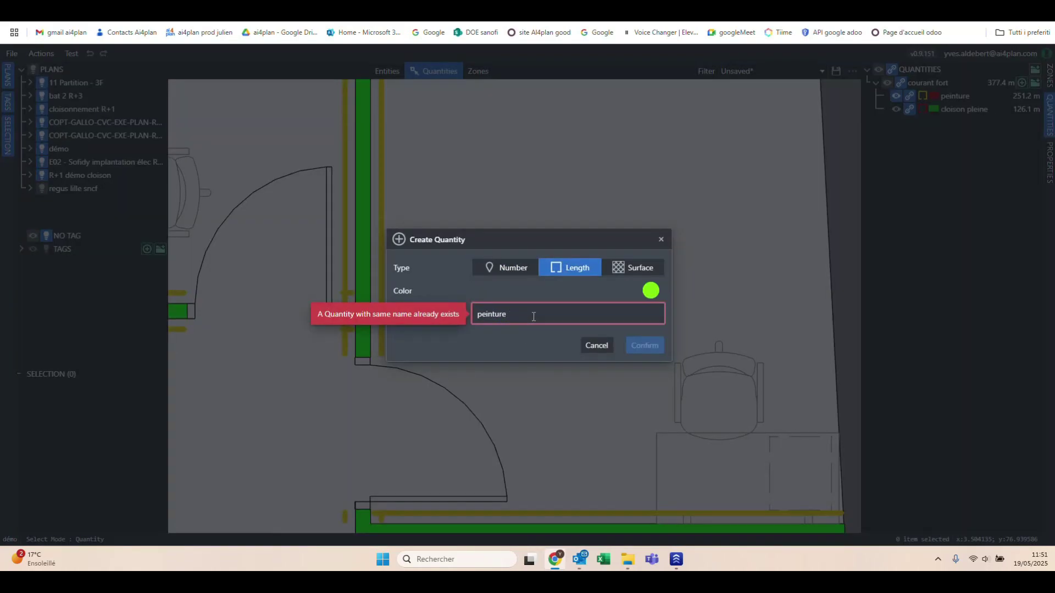
type("bleue")
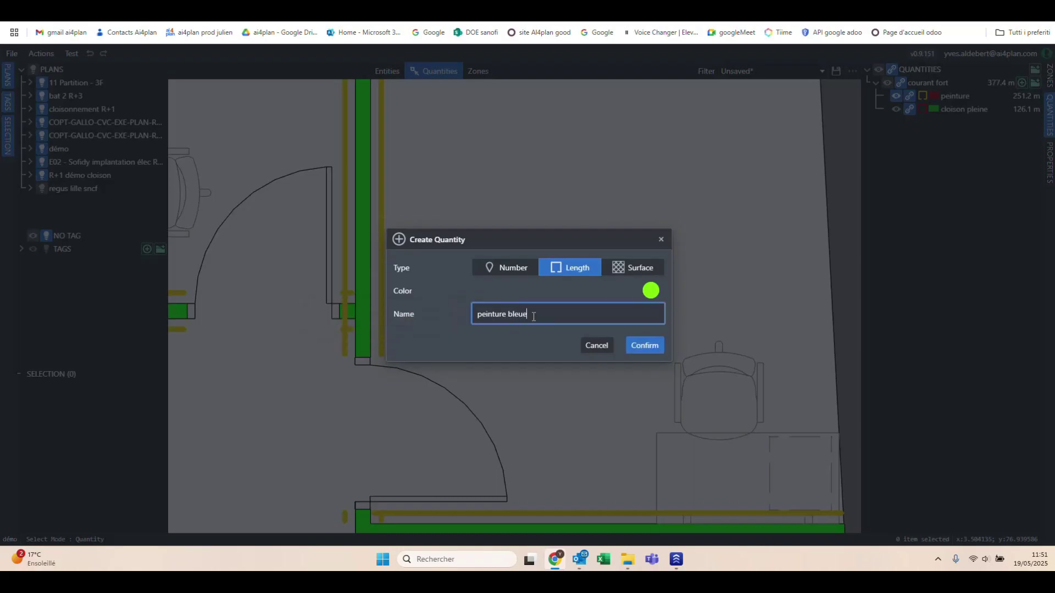
left_click(651, 291)
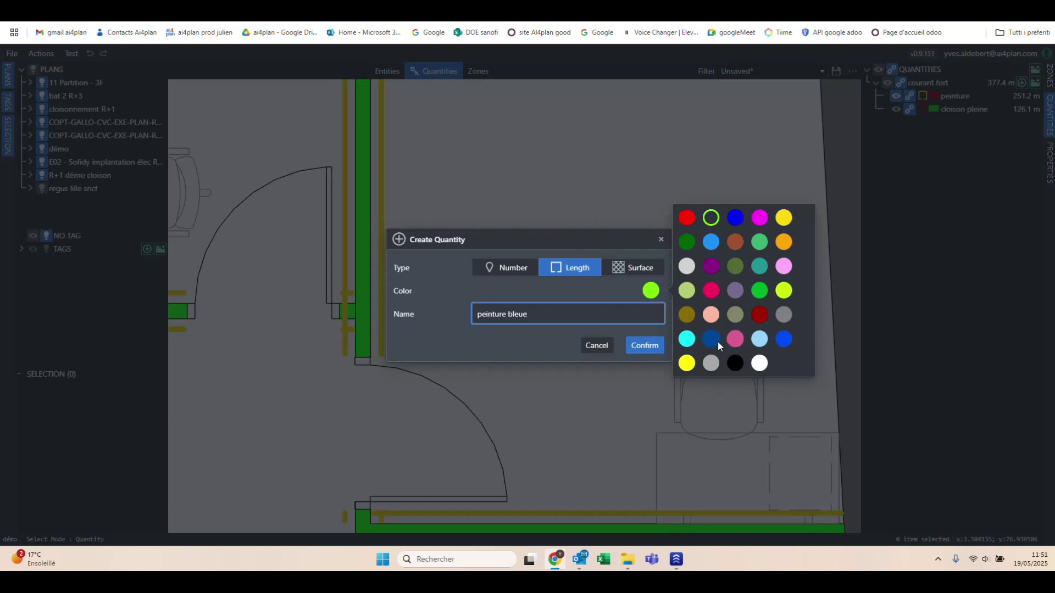
left_click(686, 339)
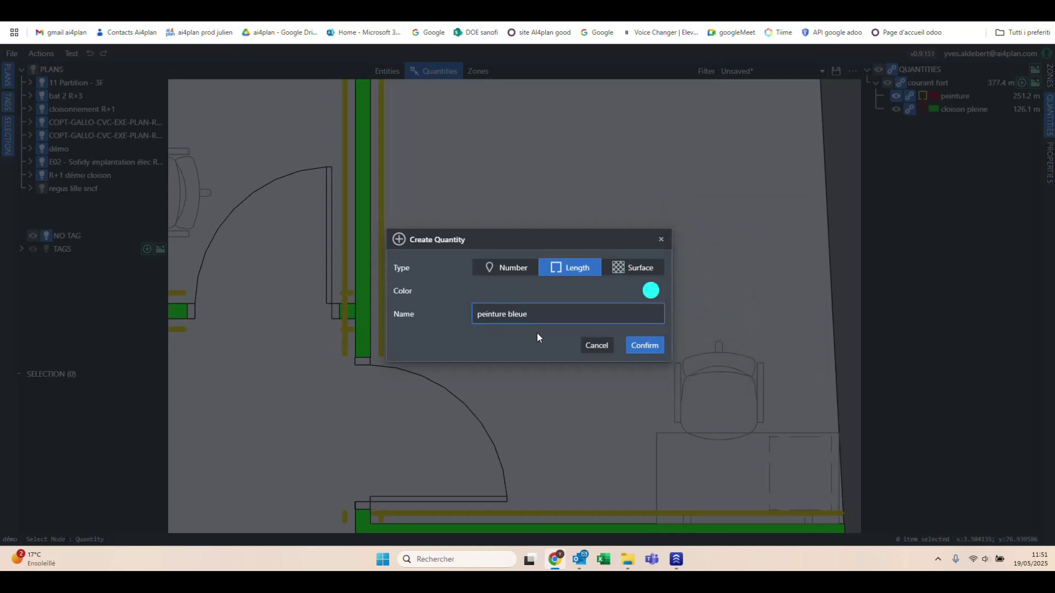
left_click(645, 346)
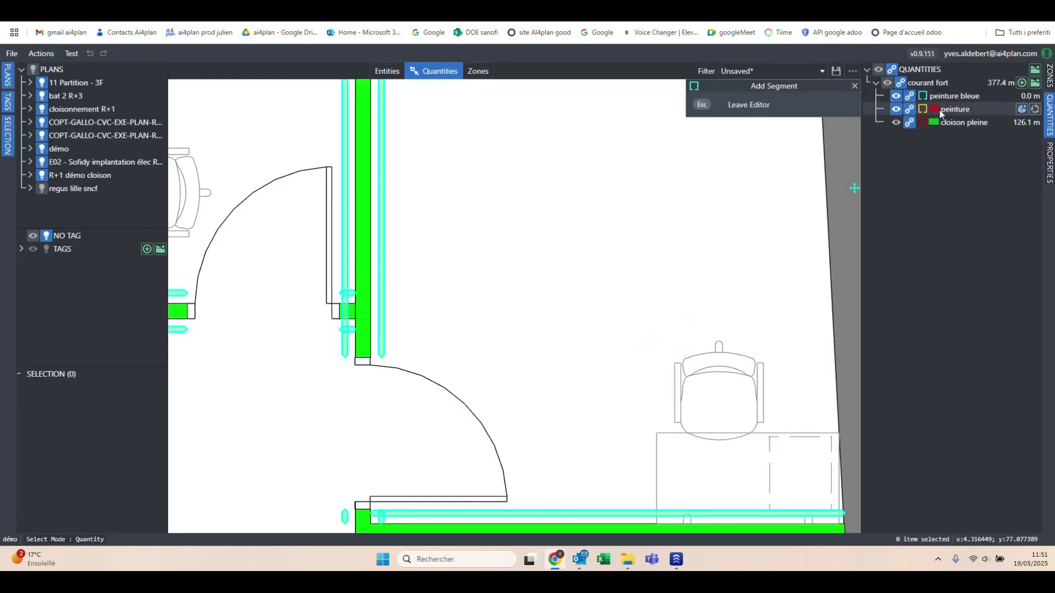
left_click(853, 87)
Move four peinture segments to peinture bleue: both sides of the westernmost partition and the east sides of the other two in the eastern office row
scroll(782, 245, "down", 5)
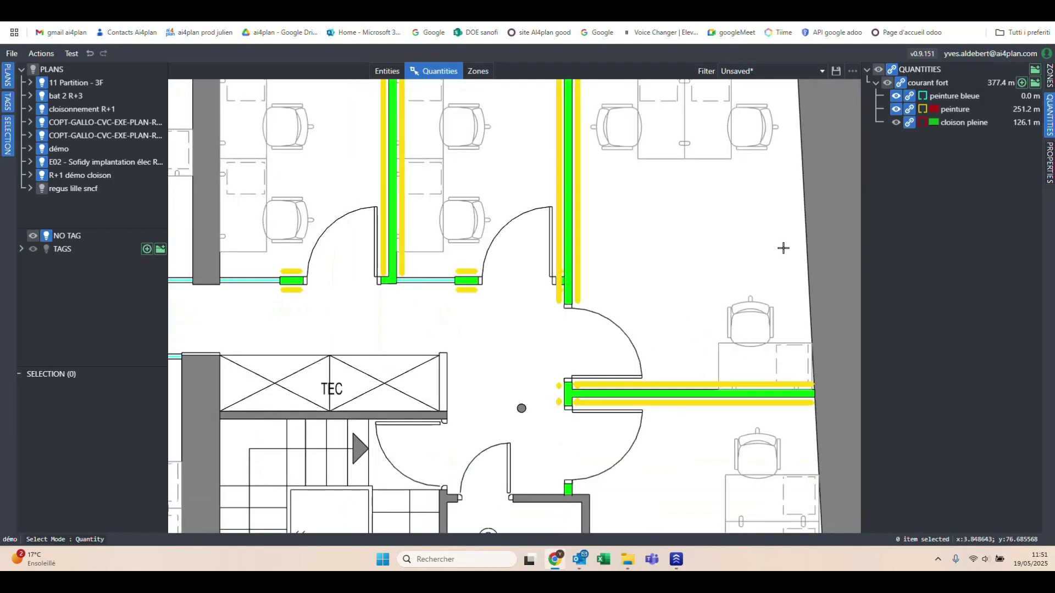
scroll(712, 234, "up", 4)
left_click(694, 242)
left_click(475, 277, "shift")
scroll(558, 332, "down", 4)
scroll(320, 280, "up", 3)
scroll(320, 280, "up", 1)
left_click(369, 266, "shift")
left_click(398, 285, "shift")
scroll(413, 279, "down", 2)
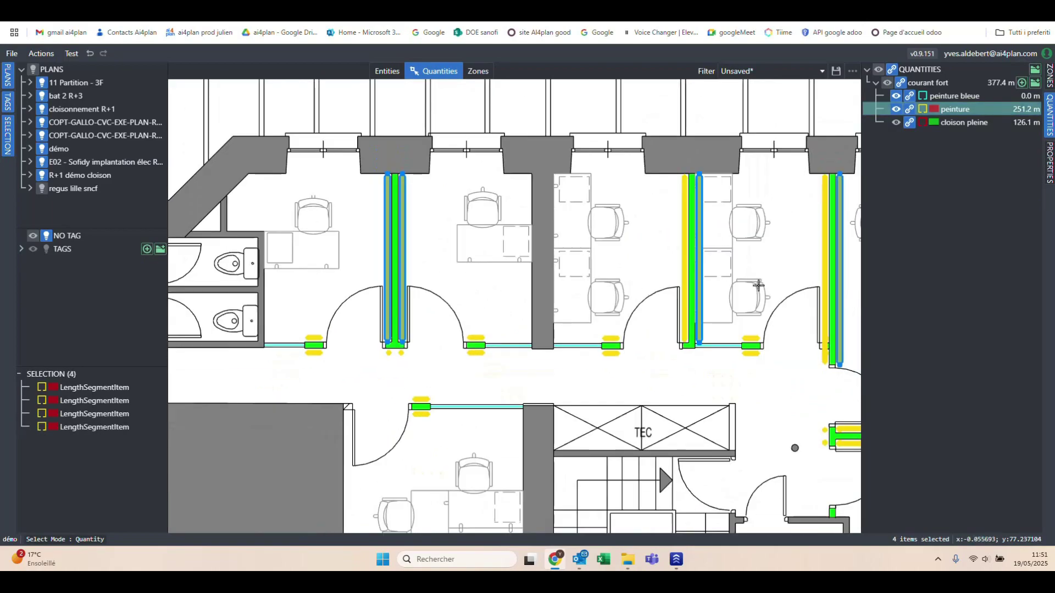
scroll(414, 259, "up", 2)
right_click(449, 247)
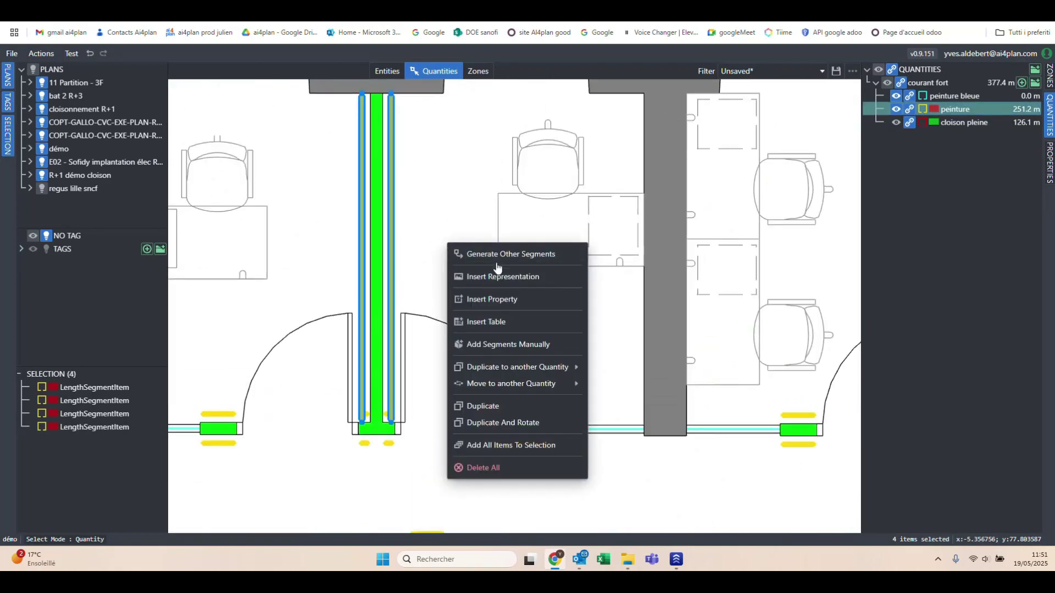
mouse_move(517, 389)
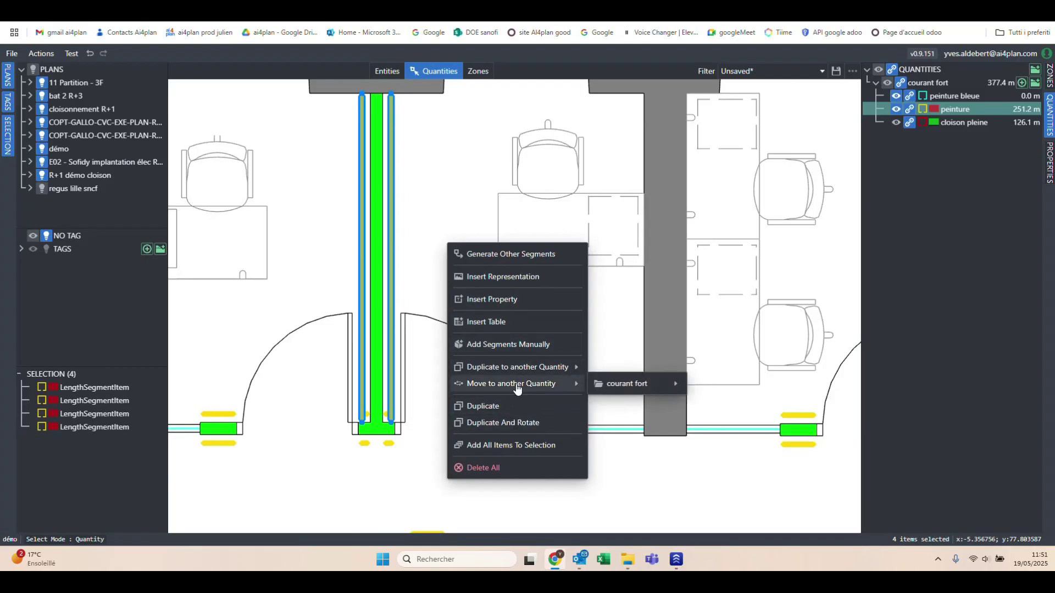
mouse_move(626, 383)
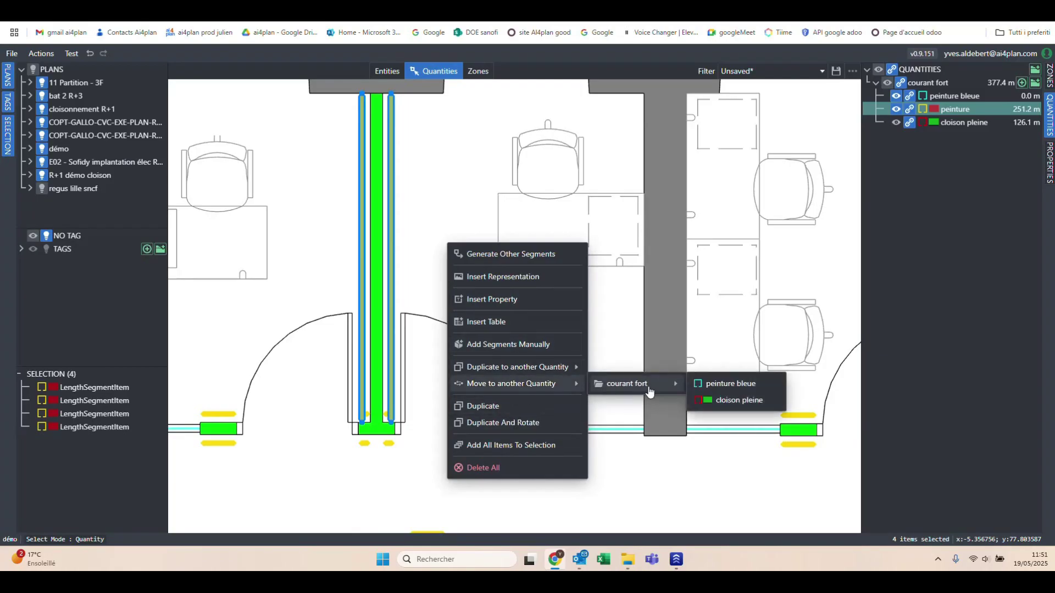
left_click(733, 385)
left_click(496, 311)
Compare the peinture bleue and peinture segments on both sides of the partitions in the eastern office row
scroll(544, 321, "down", 3)
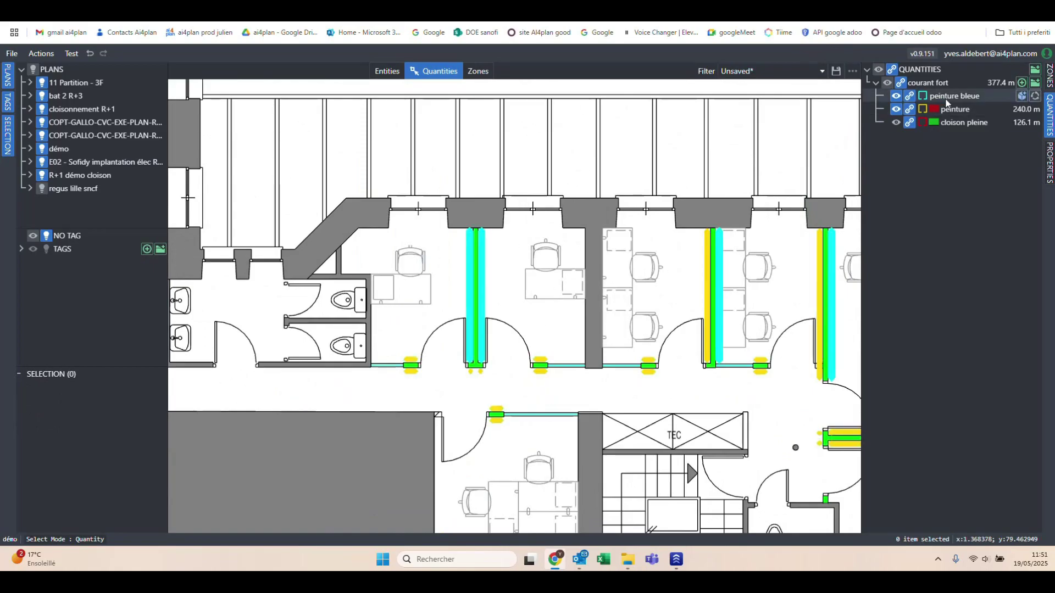
left_click(946, 100)
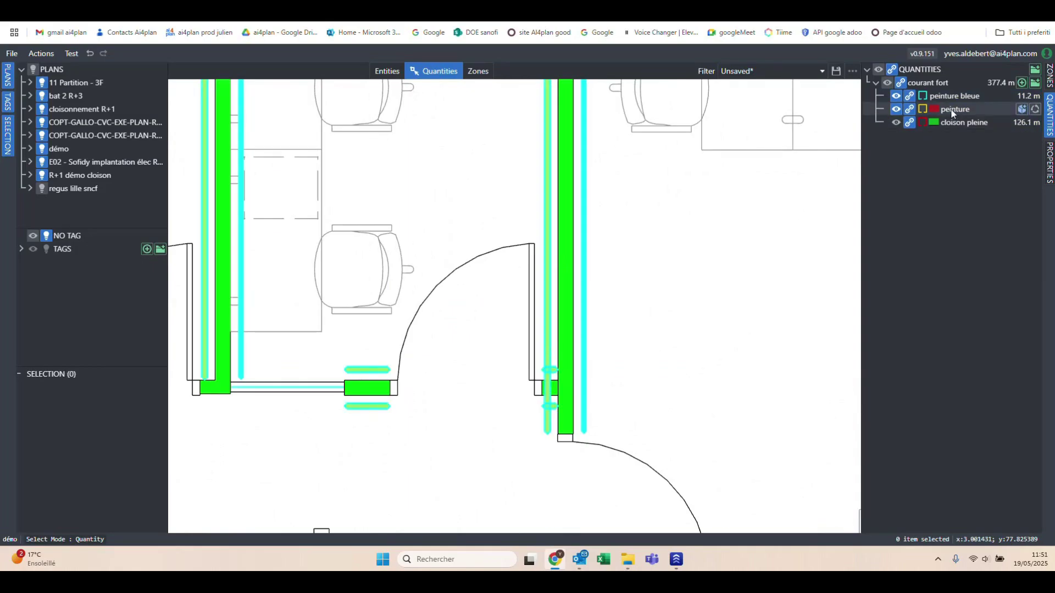
left_click(954, 110)
scroll(594, 211, "up", 3)
left_click(492, 222)
scroll(598, 223, "down", 3)
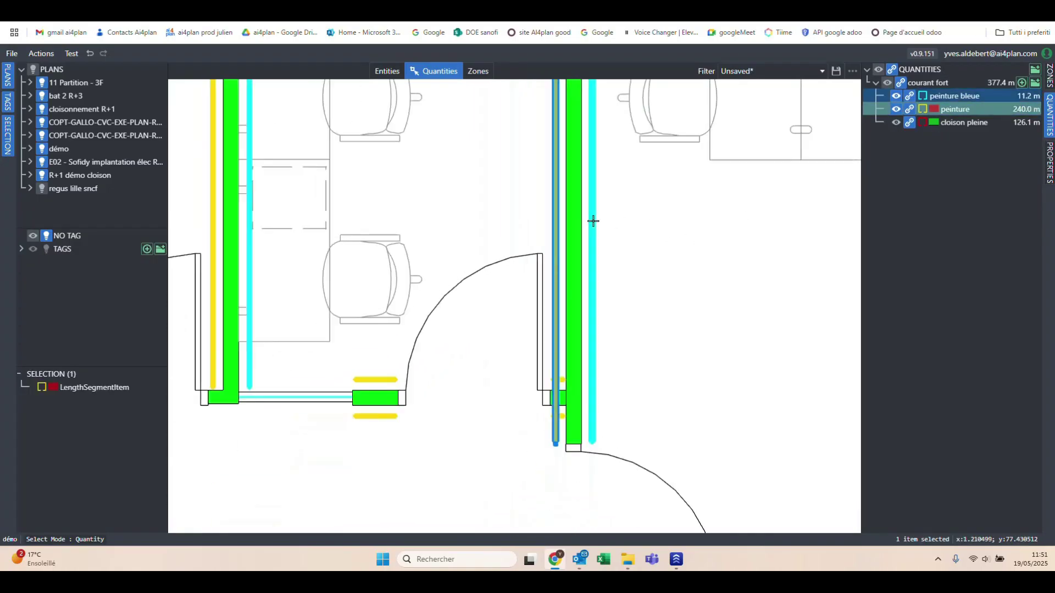
scroll(597, 235, "down", 3)
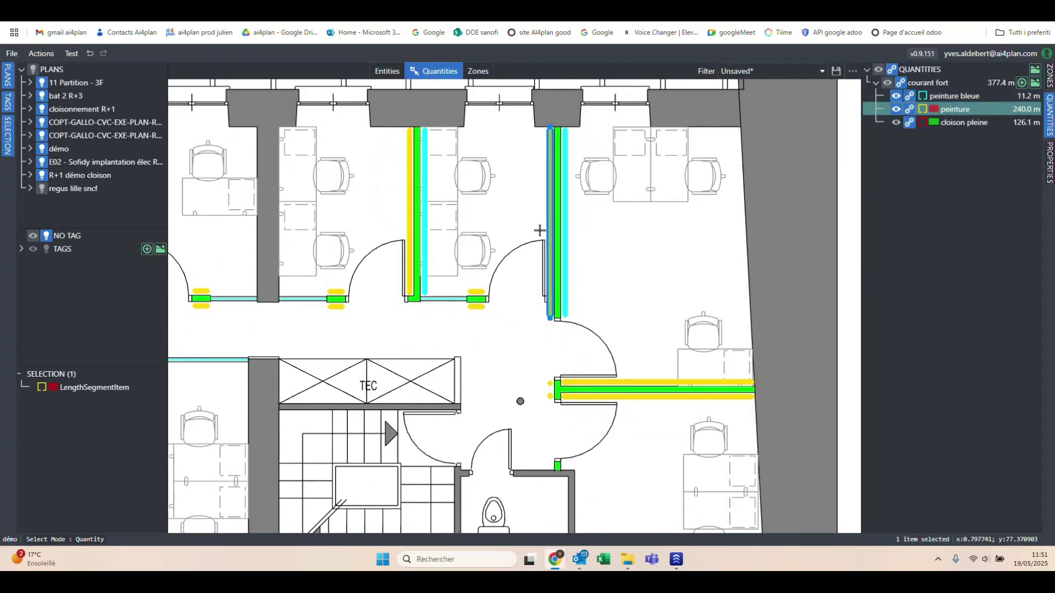
scroll(582, 228, "down", 3)
left_click(624, 238)
scroll(623, 239, "down", 2)
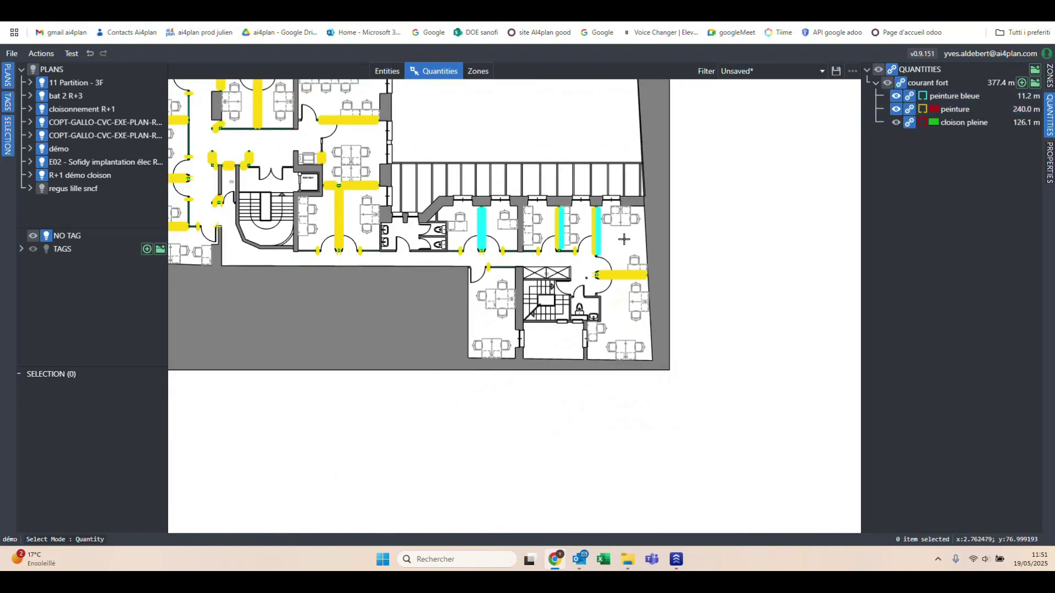
scroll(623, 239, "down", 1)
Examine the peinture segments around the partitions near the Ascenseur and across the whole floor plan
scroll(463, 194, "up", 6)
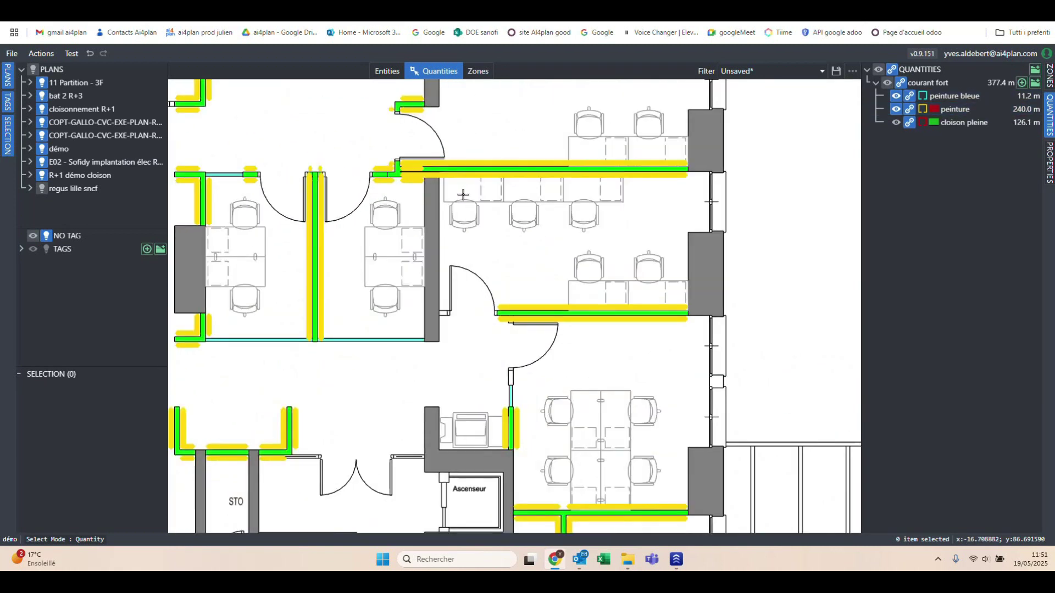
scroll(499, 192, "down", 2)
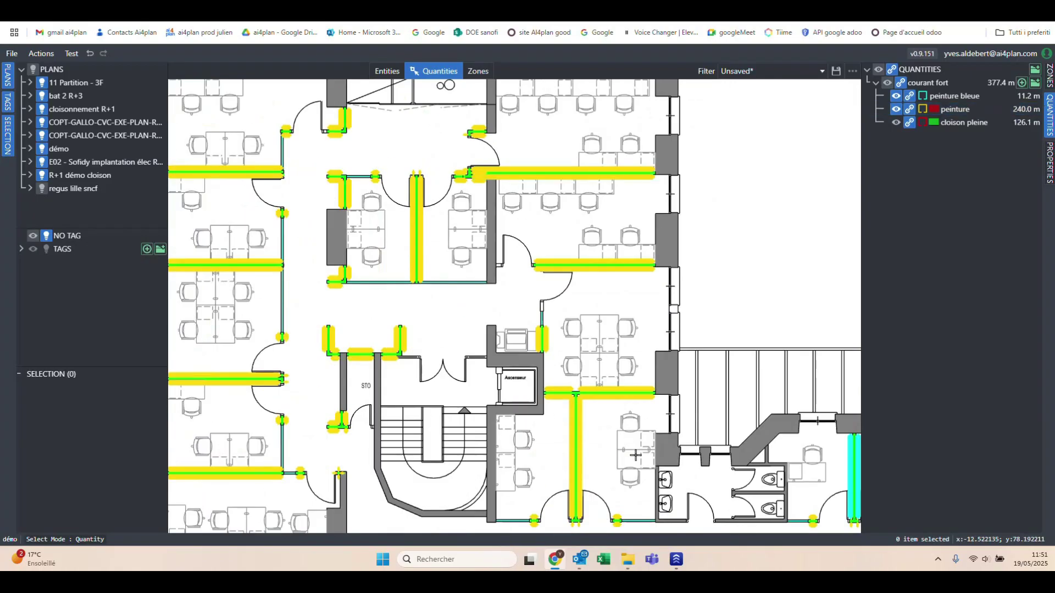
scroll(636, 455, "up", 4)
left_click(494, 287)
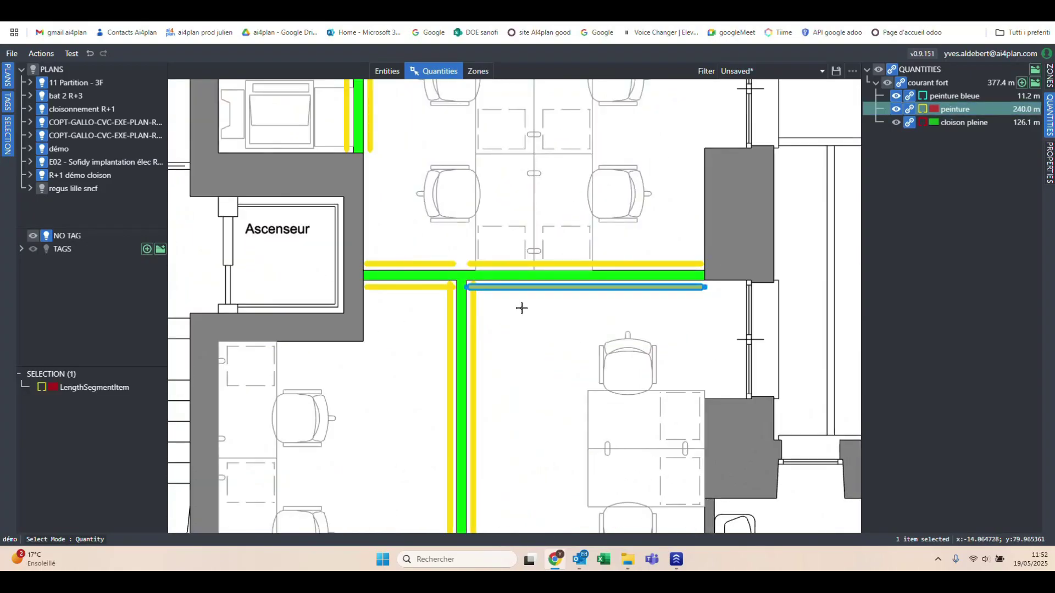
scroll(508, 275, "down", 3)
scroll(513, 292, "up", 2)
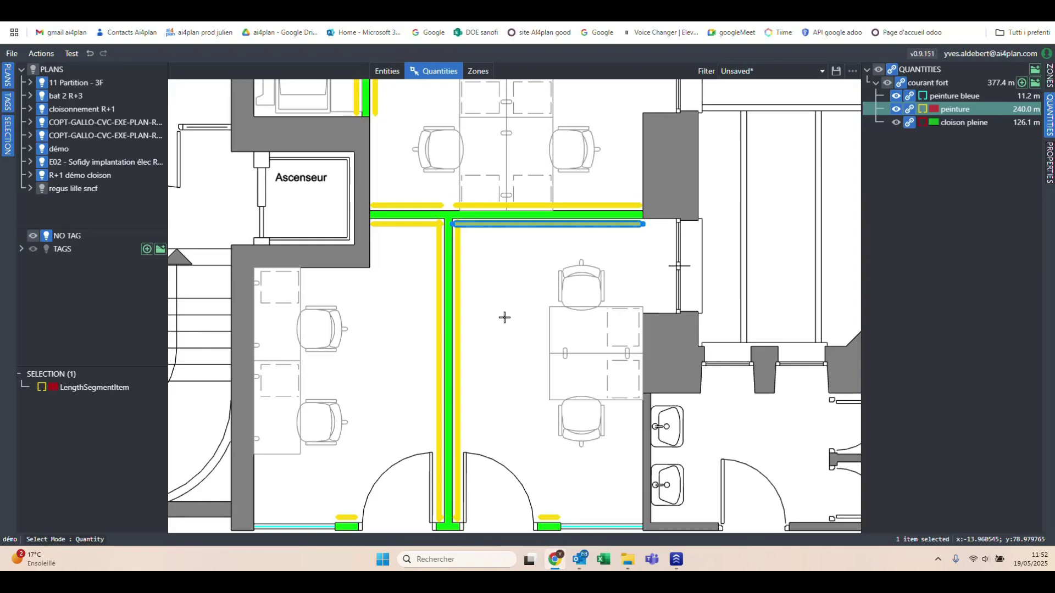
scroll(407, 206, "up", 5)
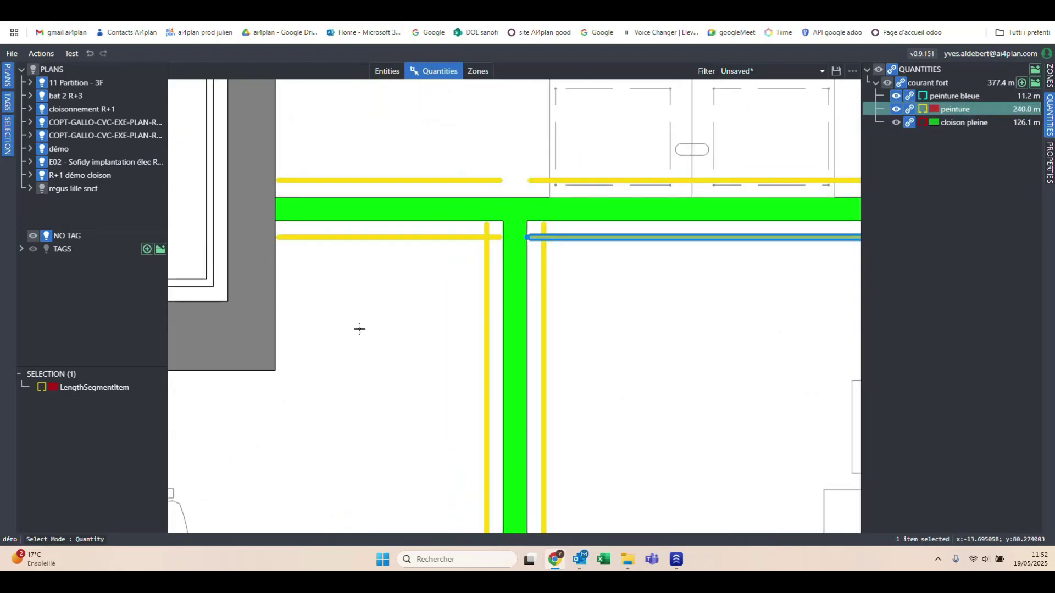
scroll(476, 358, "down", 5)
scroll(431, 297, "down", 5)
scroll(580, 130, "down", 1)
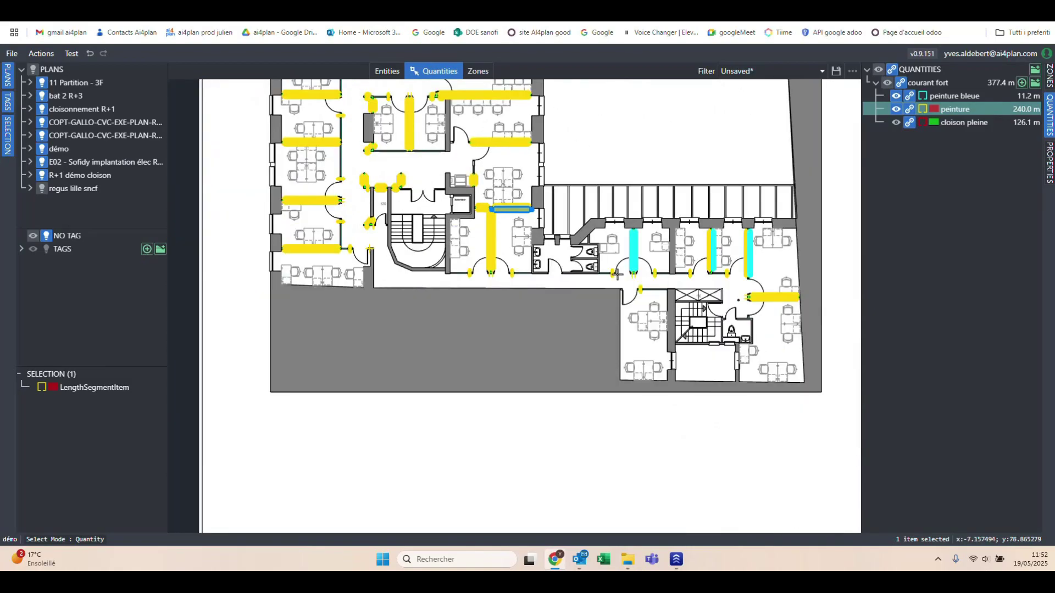
left_click(595, 438)
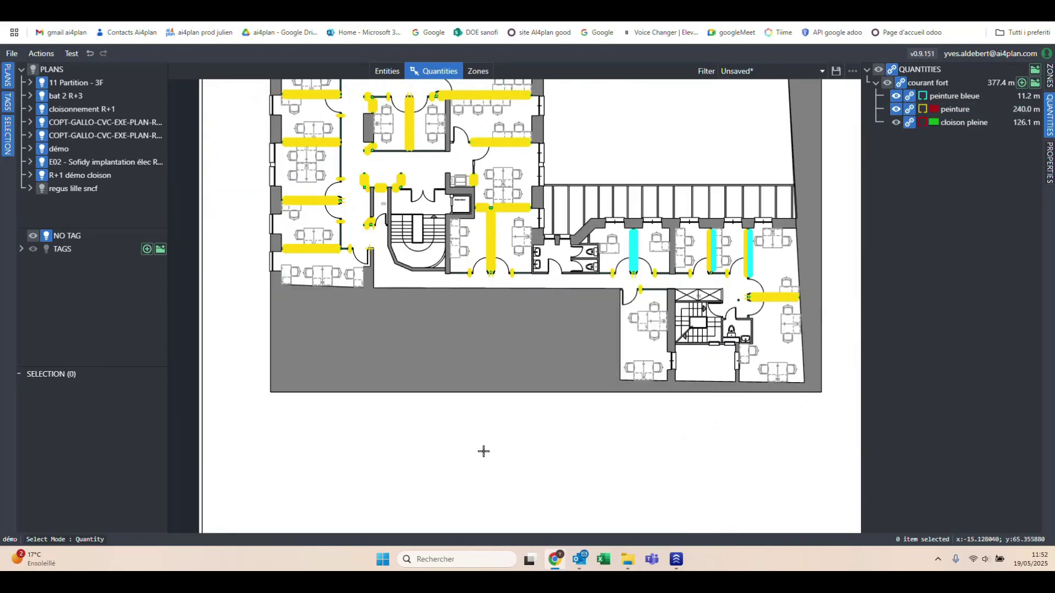